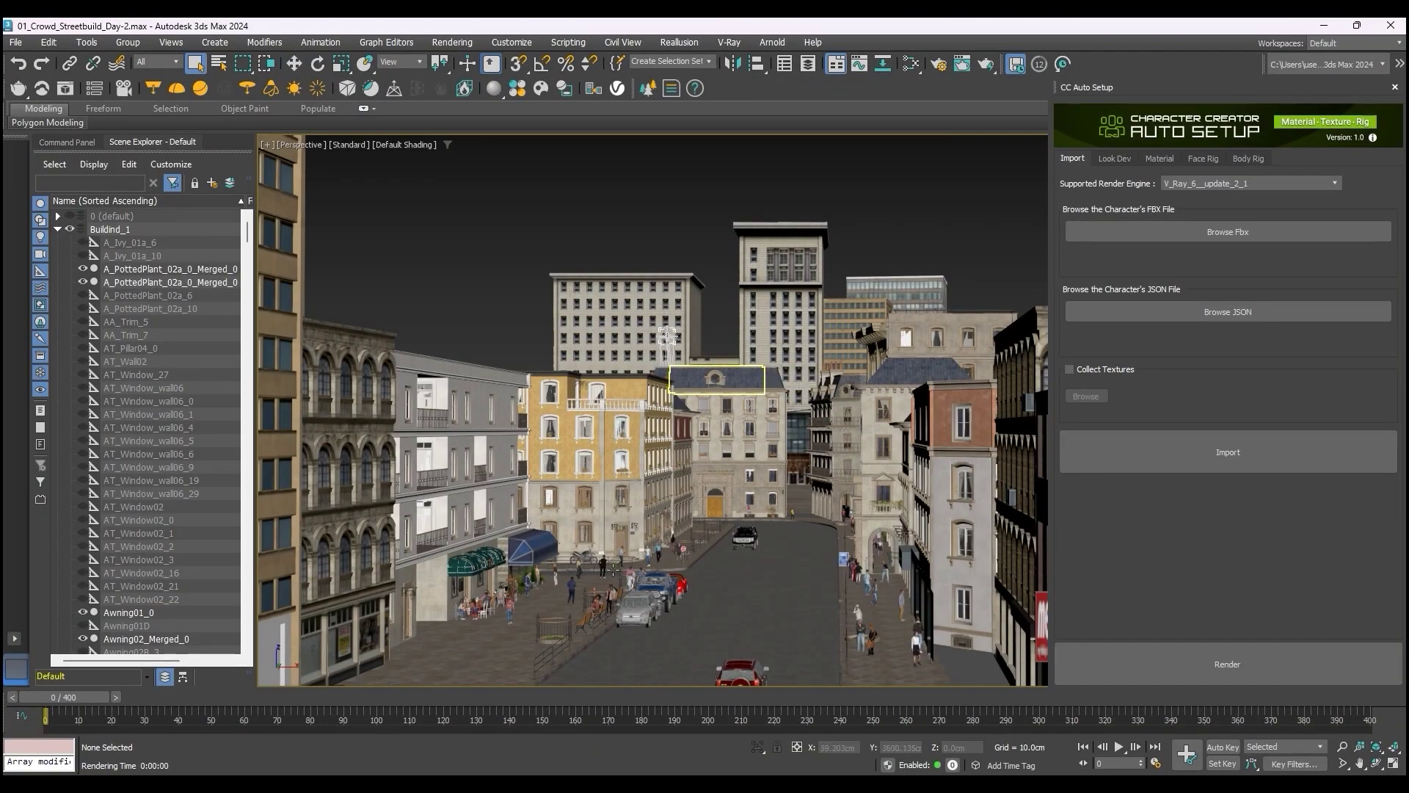
Unhide layer 0's trees and helpers, then drop an actor group into the street scene
{"action": "left_click", "coordinate": [70, 216]}
{"action": "left_click", "coordinate": [309, 145]}
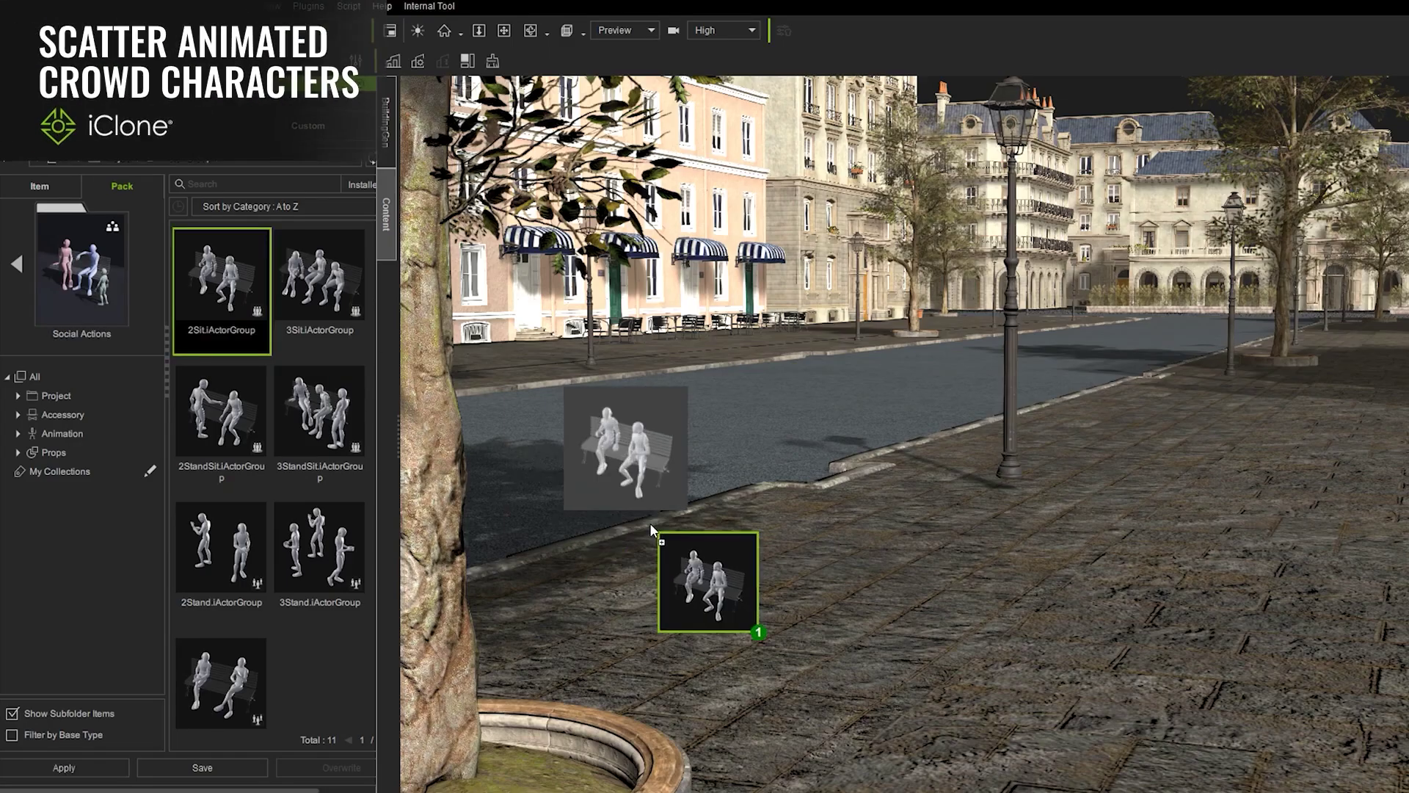
{"action": "left_click_drag", "start_coordinate": [707, 629], "coordinate": [1215, 569]}
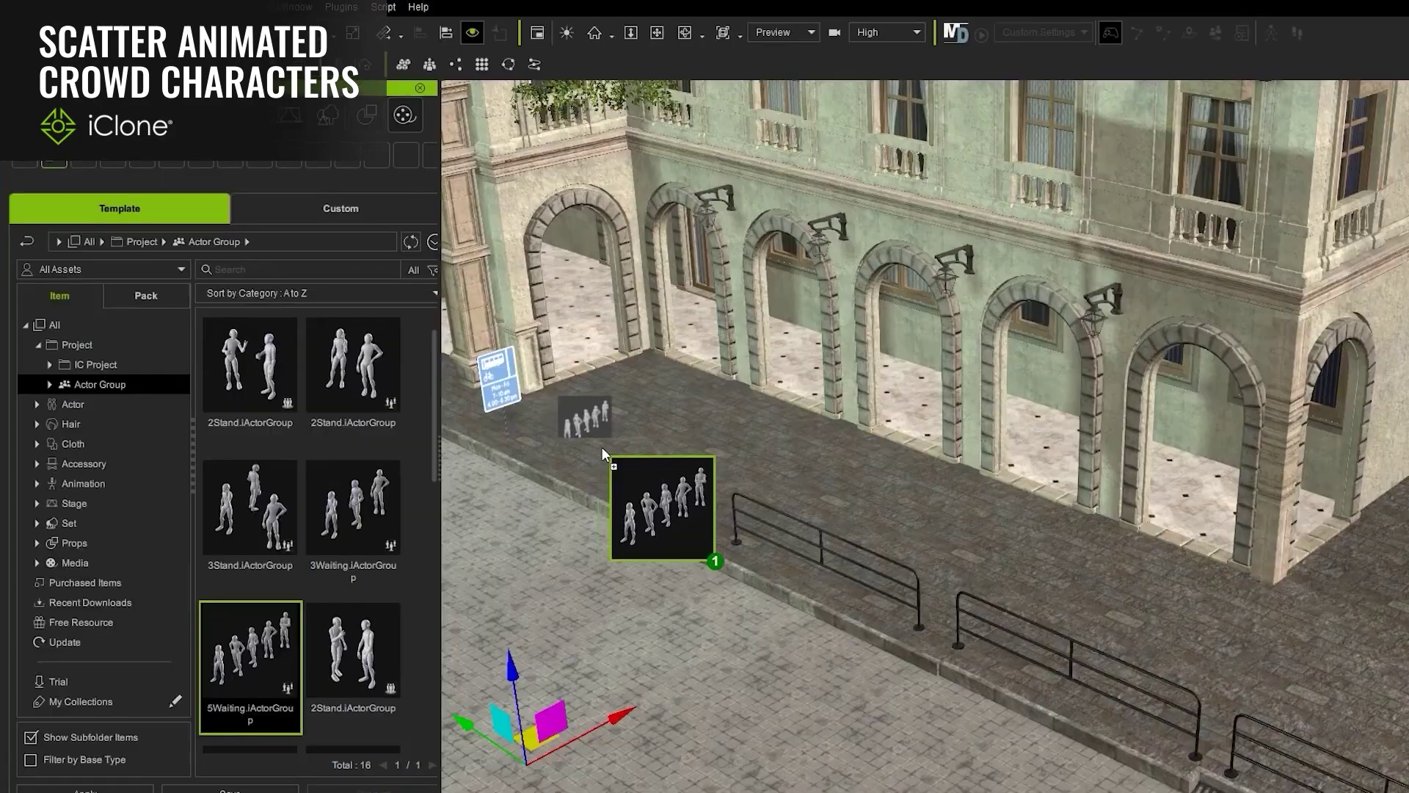
Place two actor groups on the arcade street, open the orc's mouth, and apply Caress_B to the man
{"action": "left_click_drag", "start_coordinate": [251, 363], "coordinate": [911, 469]}
{"action": "left_click_drag", "start_coordinate": [251, 407], "coordinate": [1037, 597]}
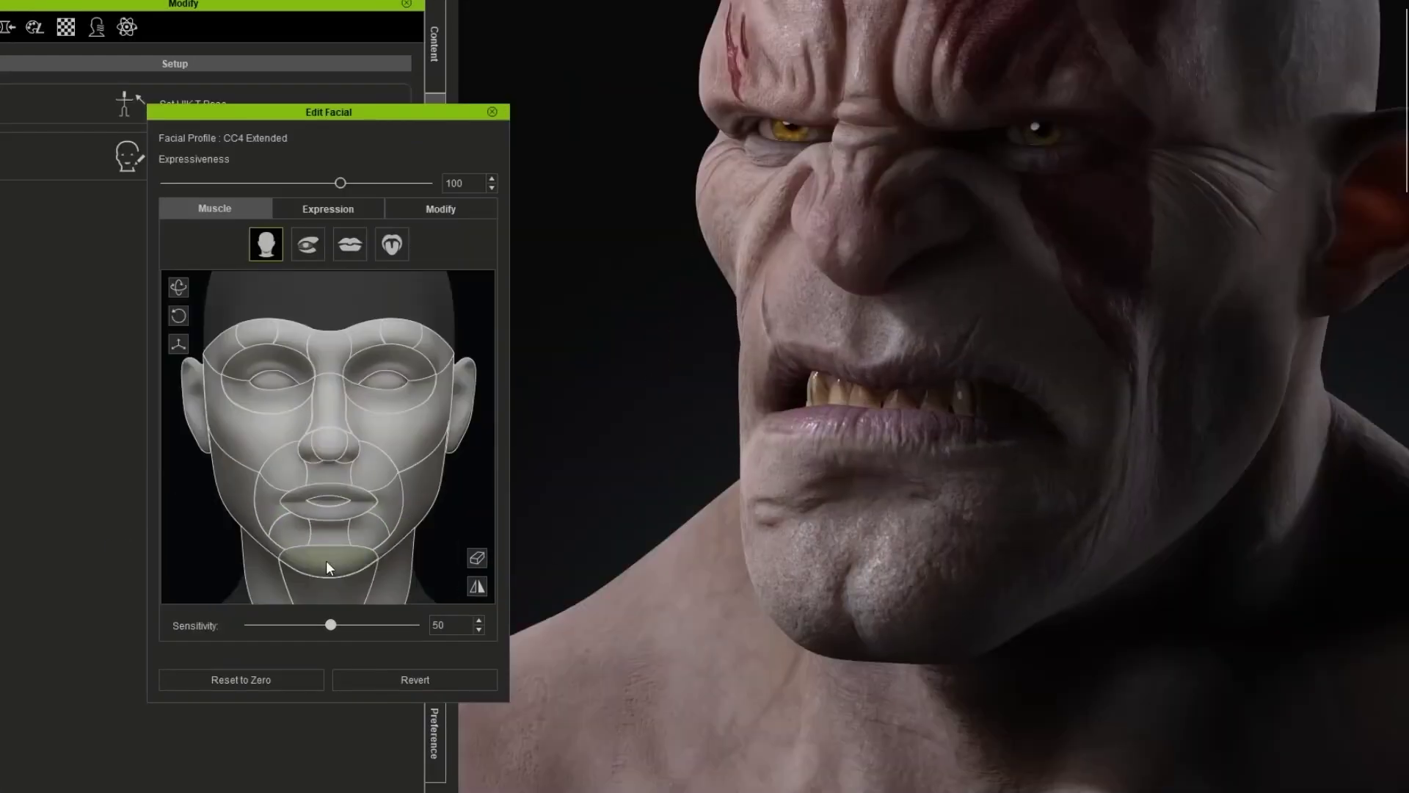
{"action": "left_click_drag", "start_coordinate": [326, 561], "coordinate": [636, 497]}
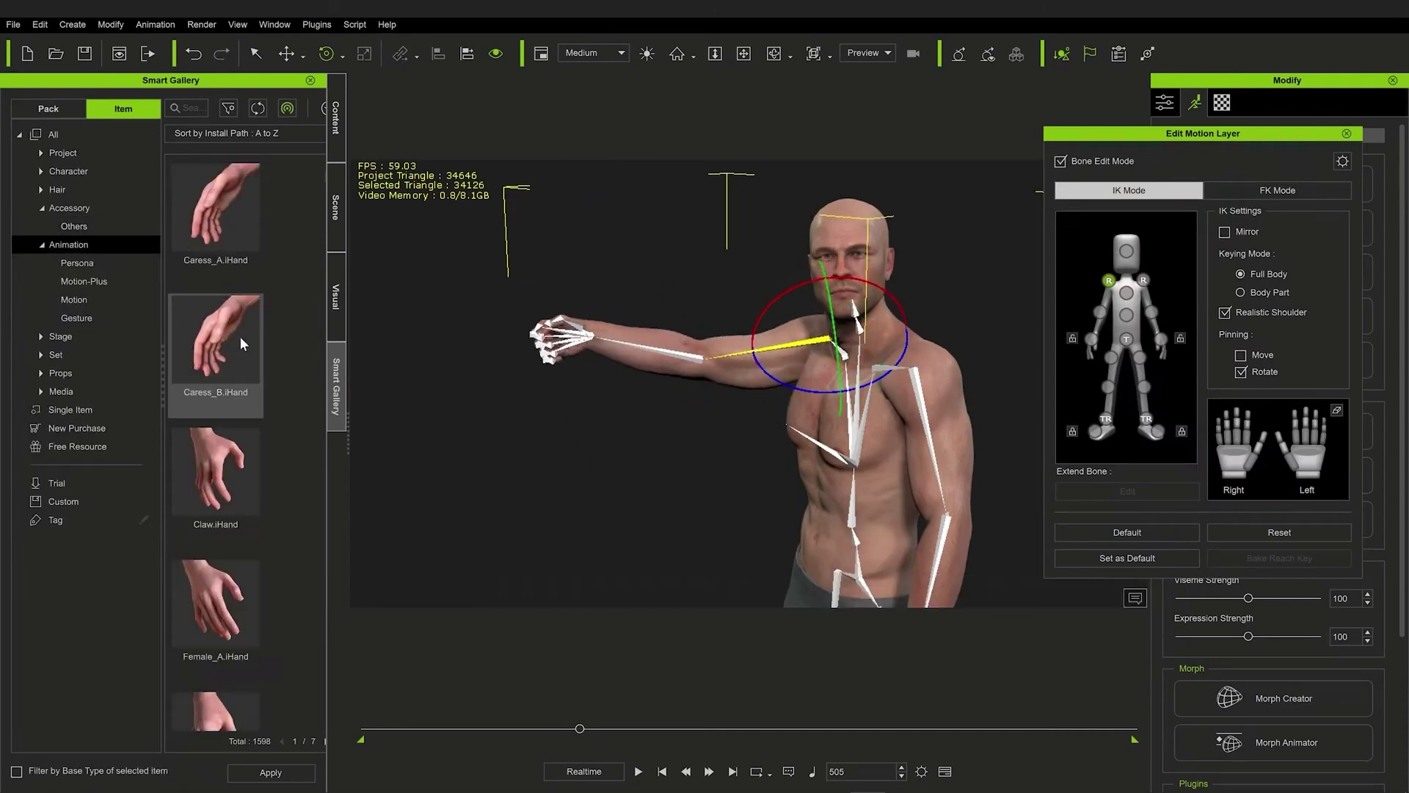
{"action": "double_click", "coordinate": [240, 337]}
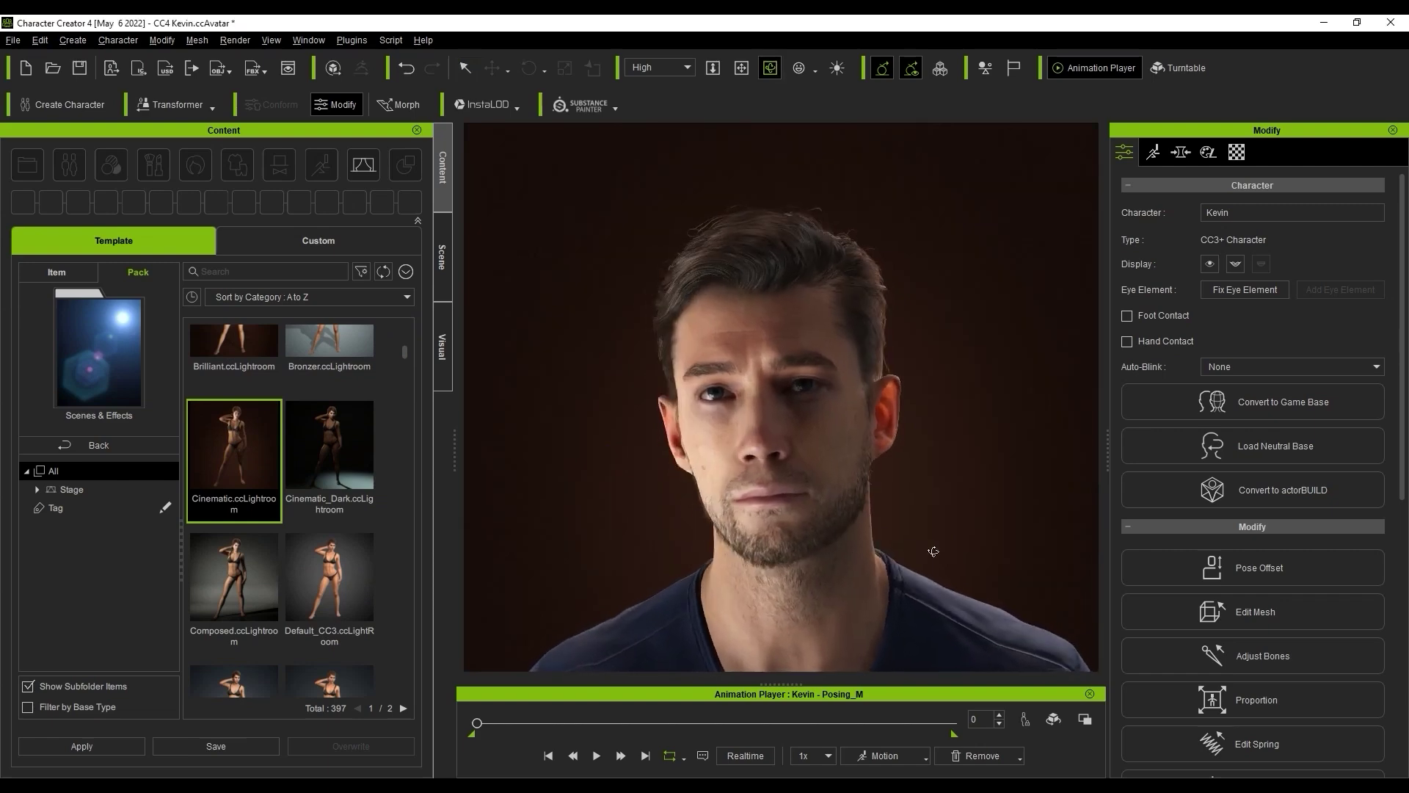
Apply the Neon lighting preset to Kevin
{"action": "scroll", "coordinate": [403, 363], "scroll_direction": "down", "scroll_amount": 1}
{"action": "left_click_drag", "start_coordinate": [403, 362], "coordinate": [407, 373]}
{"action": "double_click", "coordinate": [354, 439]}
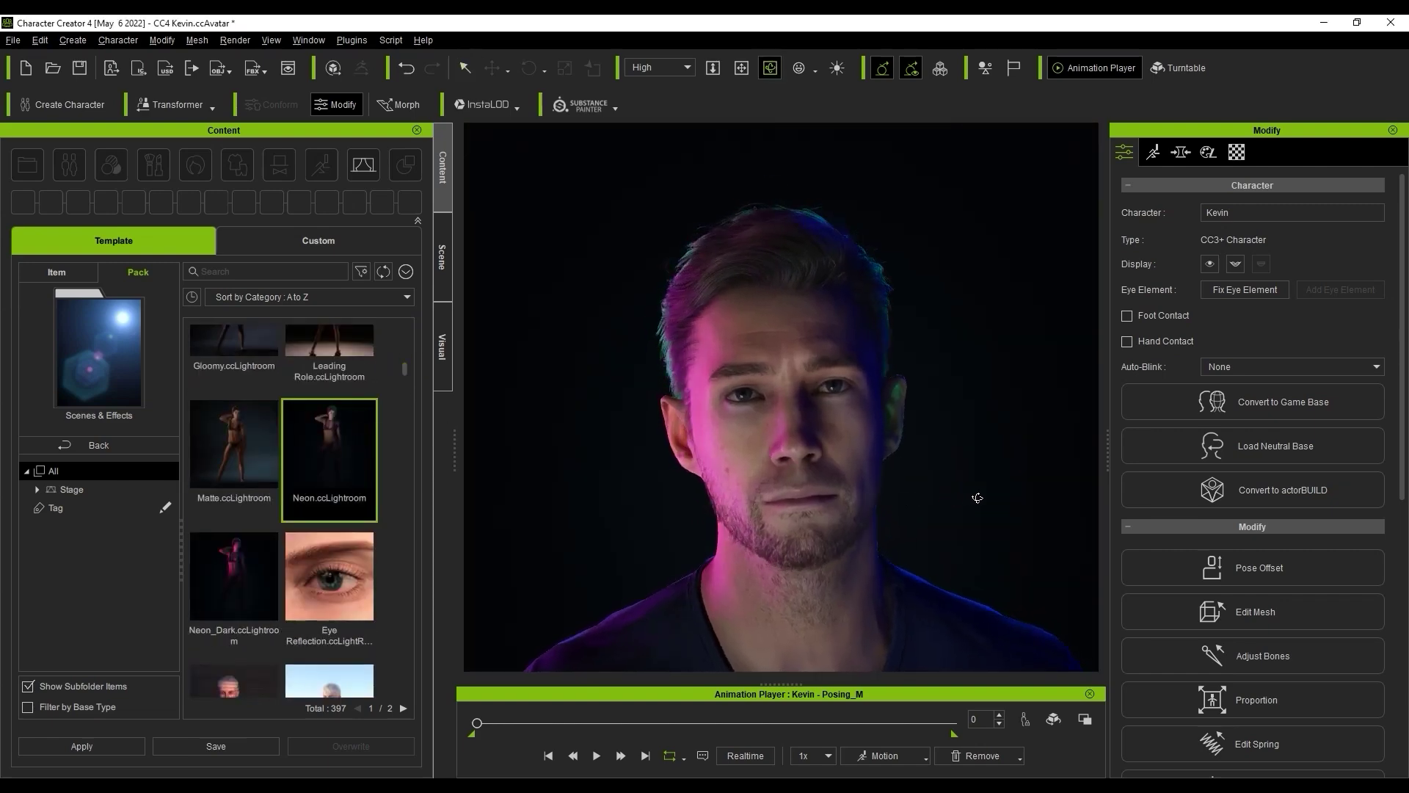
Put the Side part wavy hair on the bald woman and dismiss the physics warning
{"action": "scroll", "coordinate": [407, 373], "scroll_direction": "up", "scroll_amount": 1}
{"action": "left_click_drag", "start_coordinate": [407, 373], "coordinate": [410, 339]}
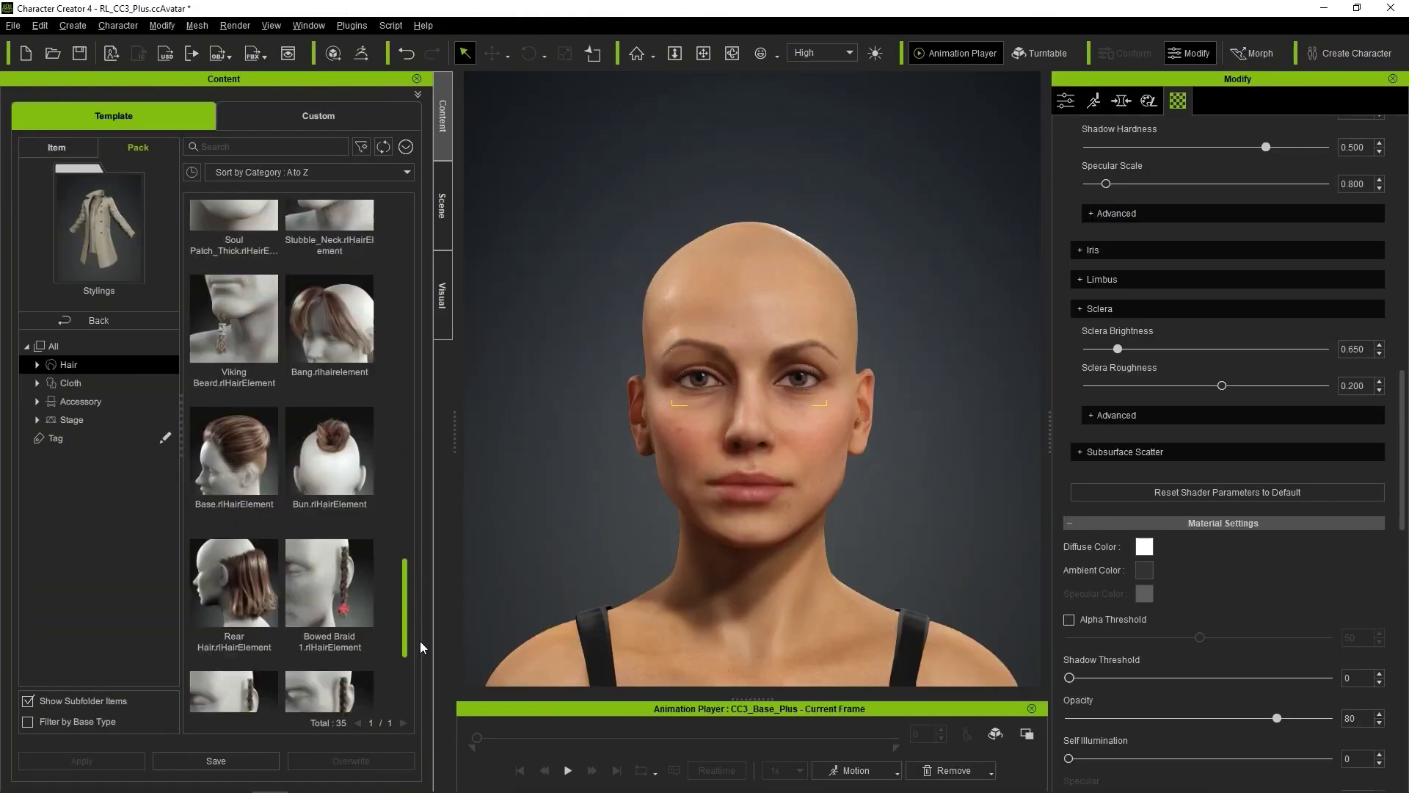
{"action": "mouse_move", "coordinate": [420, 645]}
{"action": "left_mouse_down"}
{"action": "mouse_move", "coordinate": [421, 668]}
{"action": "mouse_move", "coordinate": [421, 539]}
{"action": "mouse_move", "coordinate": [360, 455]}
{"action": "left_mouse_up"}
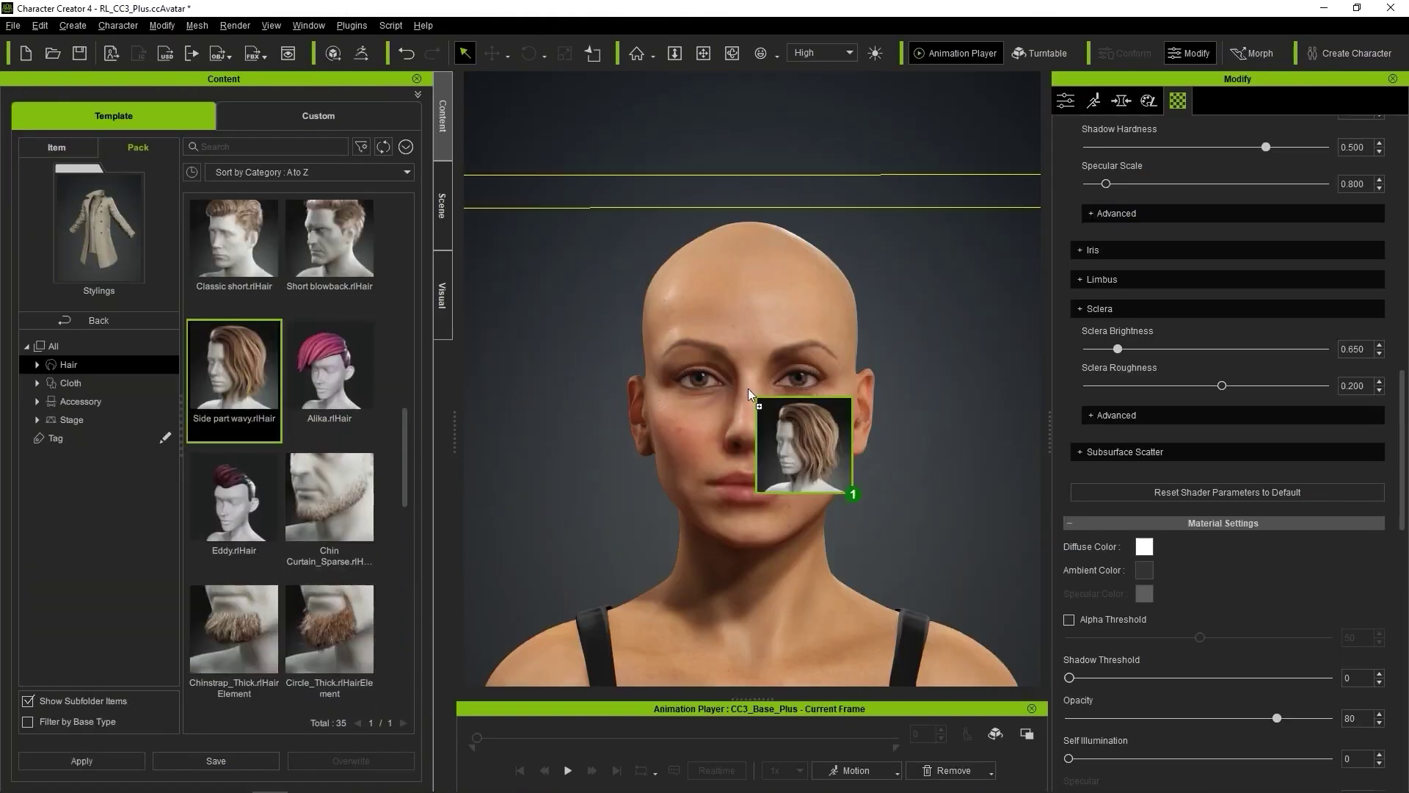
{"action": "left_click_drag", "start_coordinate": [747, 389], "coordinate": [760, 389]}
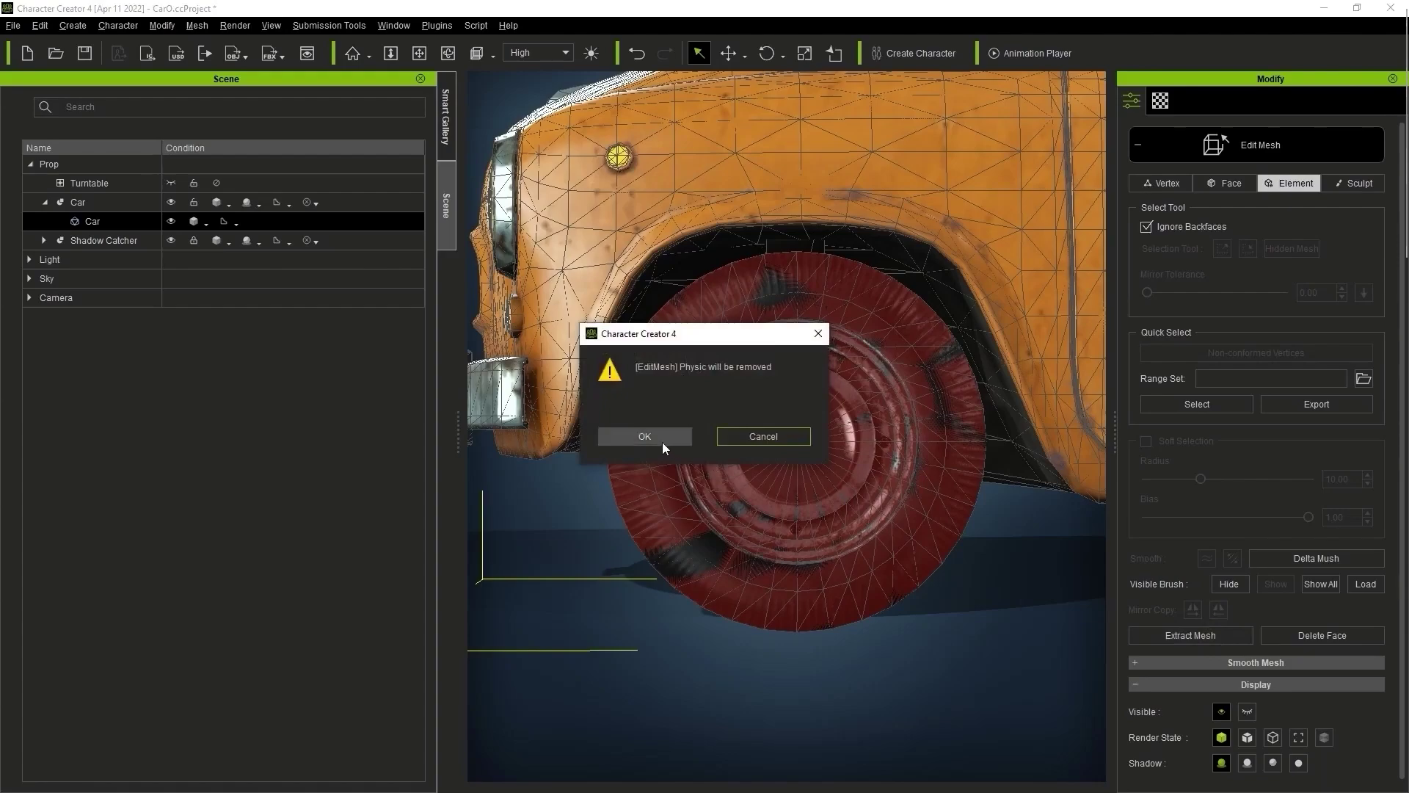
{"action": "left_click", "coordinate": [662, 442]}
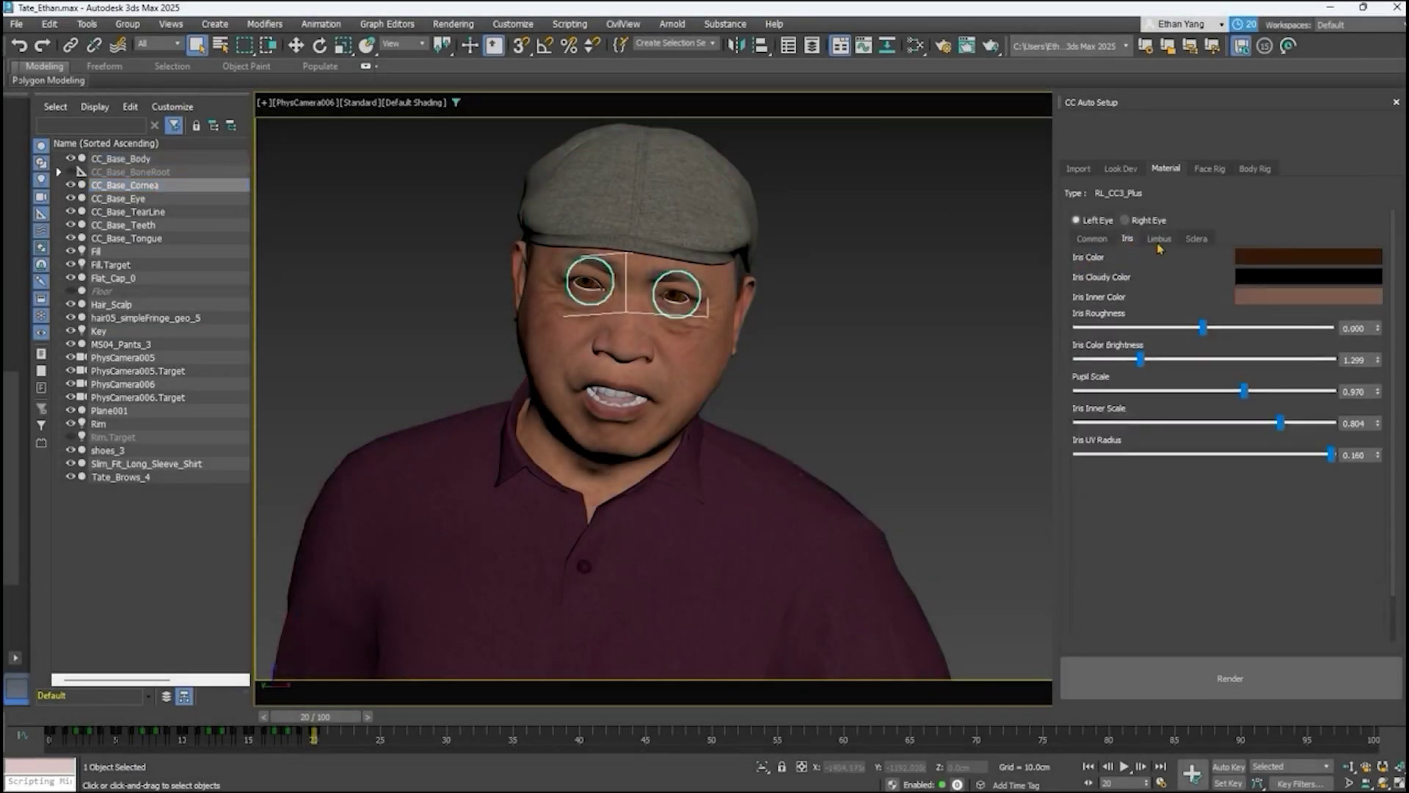
Step from the tear line to the tongue object and remove the look-dev light preset
{"action": "left_click", "coordinate": [128, 212]}
{"action": "key", "text": "Down"}
{"action": "key", "text": "Down"}
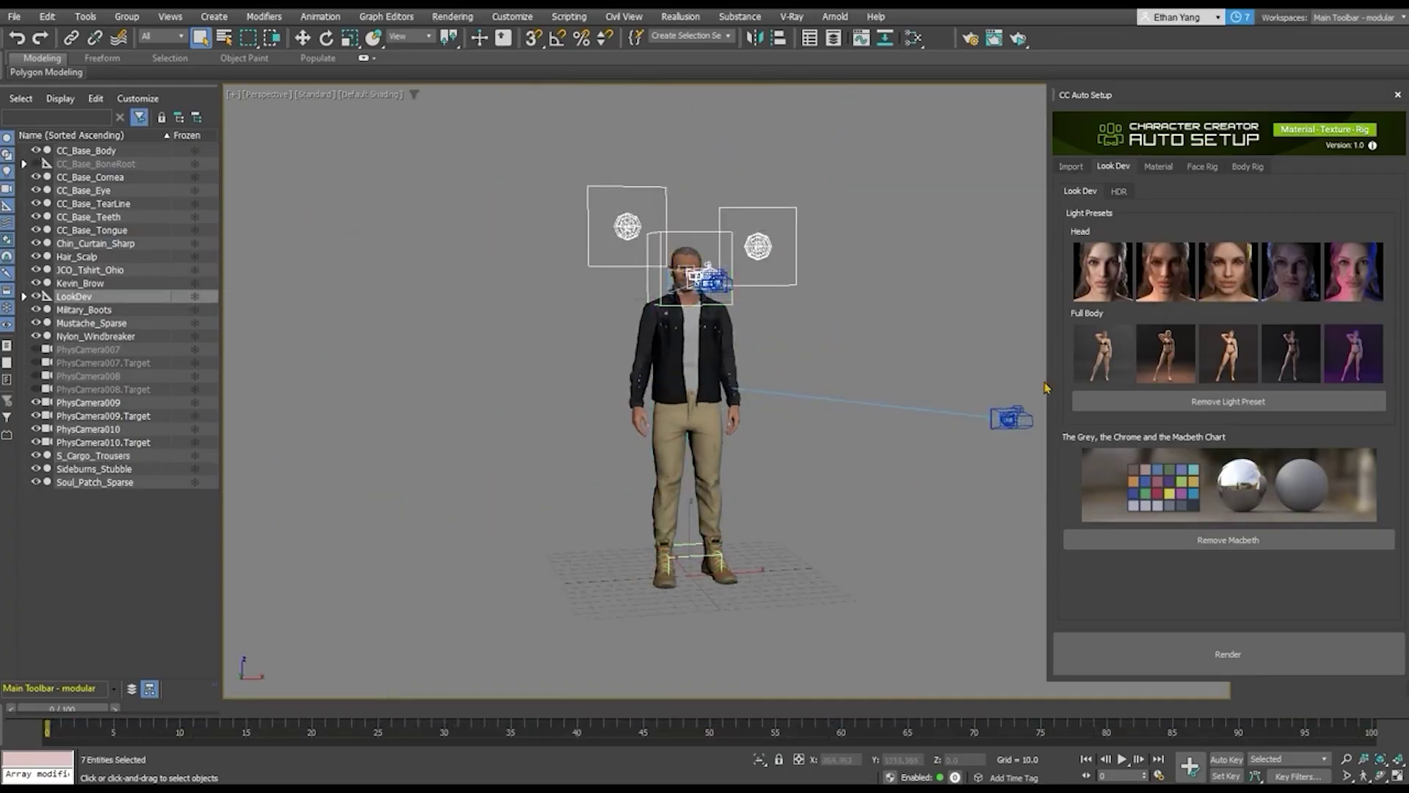
{"action": "left_click", "coordinate": [1115, 408]}
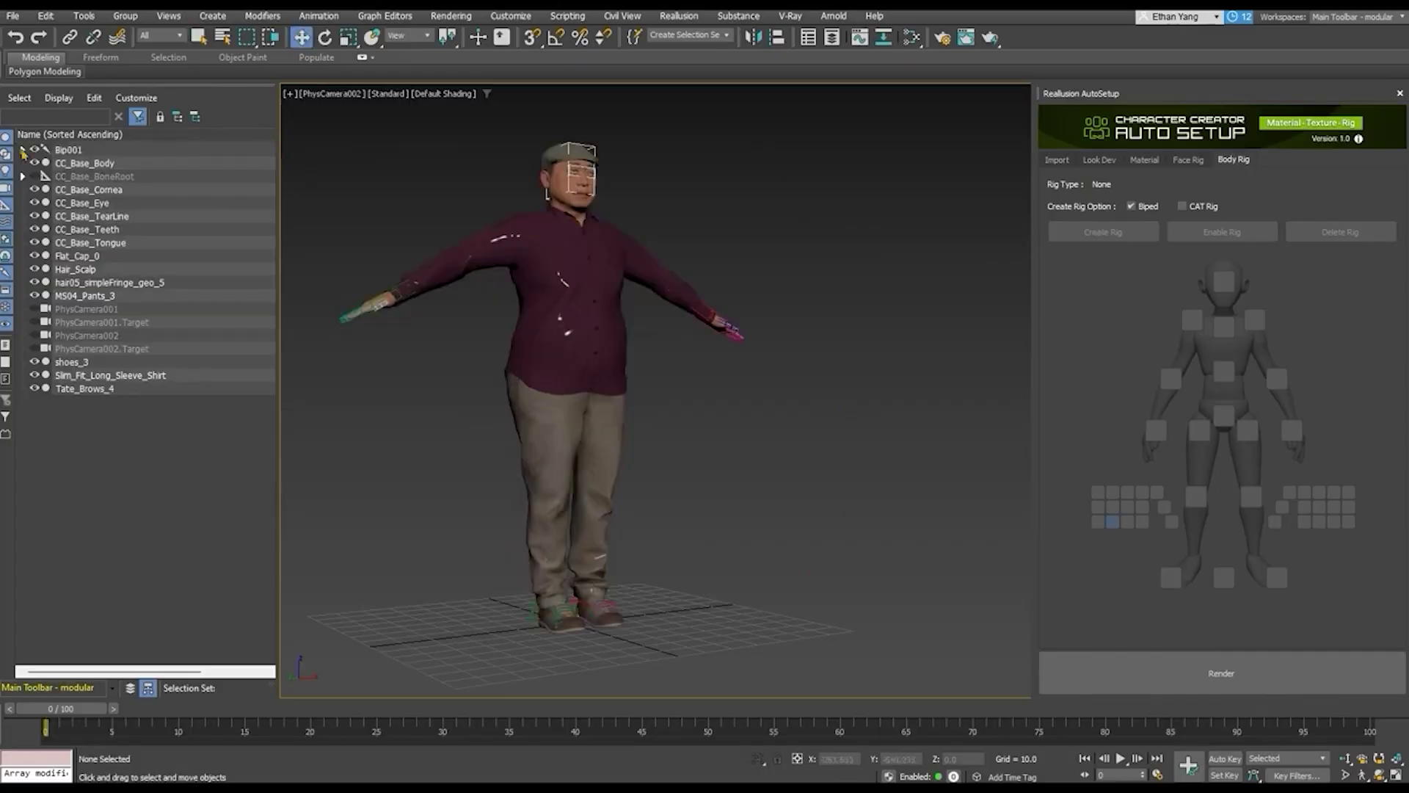
Select and collapse the Bip001 skeleton, then set the Cloth 1 colour to orange
{"action": "double_click", "coordinate": [23, 153]}
{"action": "scroll", "coordinate": [257, 482], "scroll_direction": "down", "scroll_amount": 5}
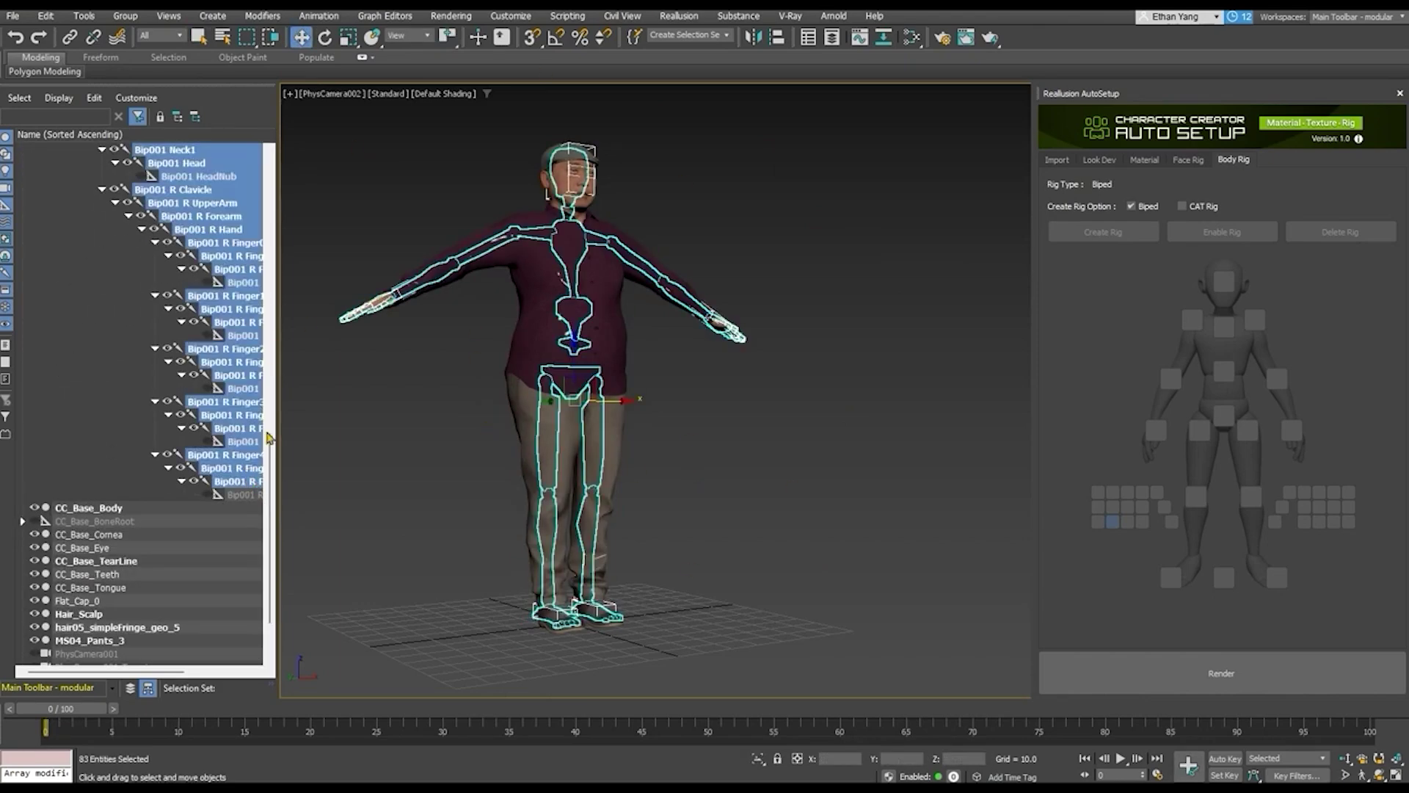
{"action": "scroll", "coordinate": [267, 438], "scroll_direction": "up", "scroll_amount": 5}
{"action": "left_click", "coordinate": [23, 151]}
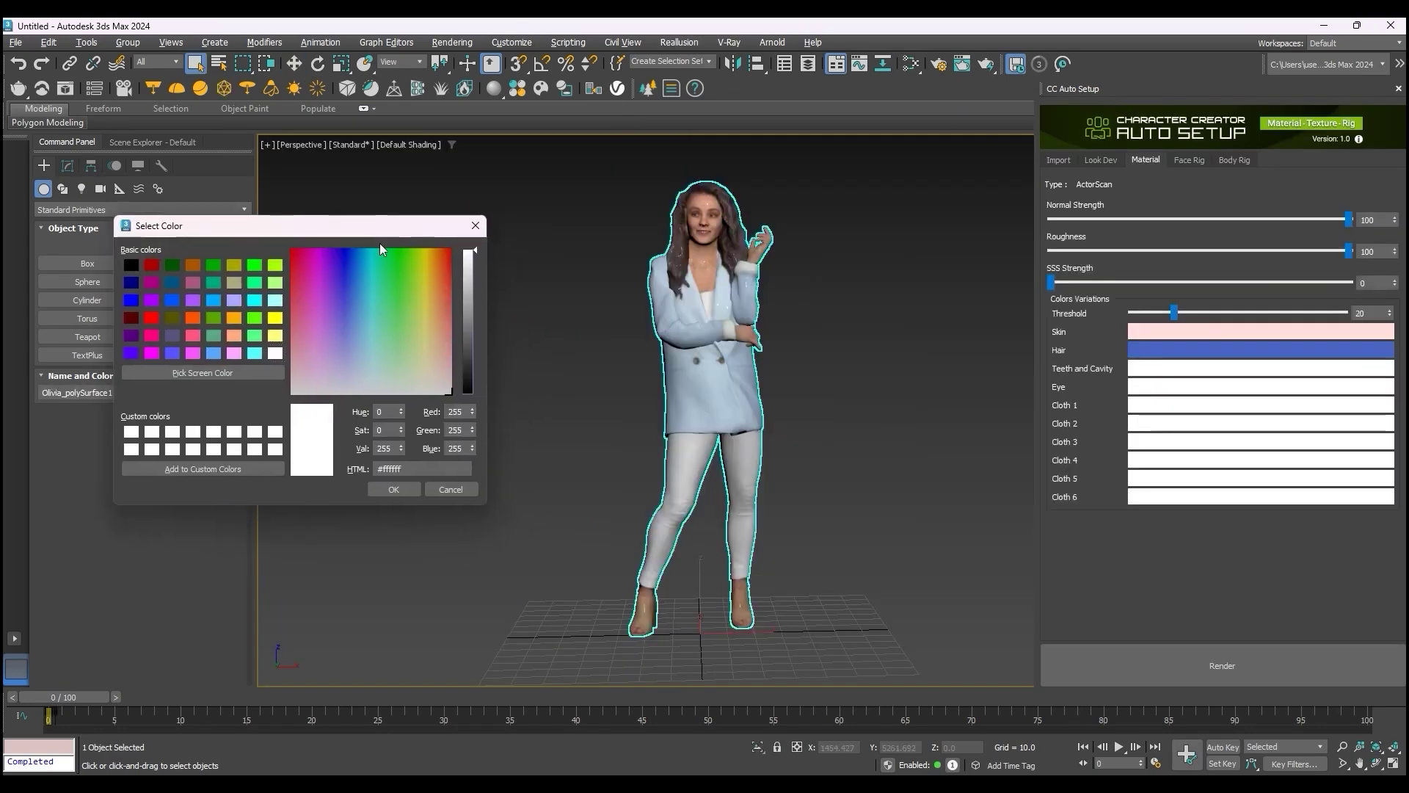
{"action": "left_click", "coordinate": [441, 301]}
{"action": "left_click", "coordinate": [403, 493]}
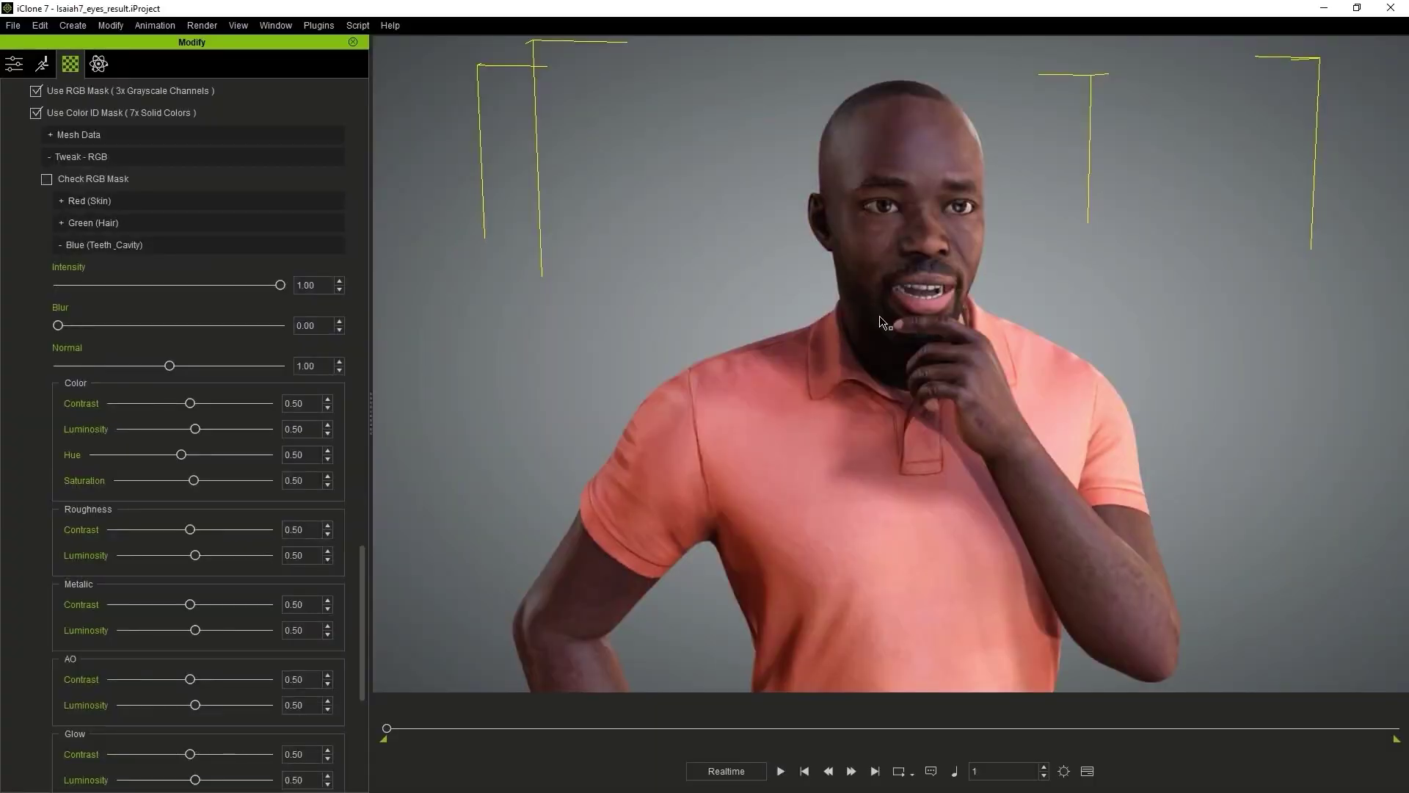
Adjust the teeth and cavity Blue luminosity around 0.36 and shift the helmet glow toward blue-violet
{"action": "left_click_drag", "start_coordinate": [195, 429], "coordinate": [175, 432]}
{"action": "left_click_drag", "start_coordinate": [199, 434], "coordinate": [239, 433]}
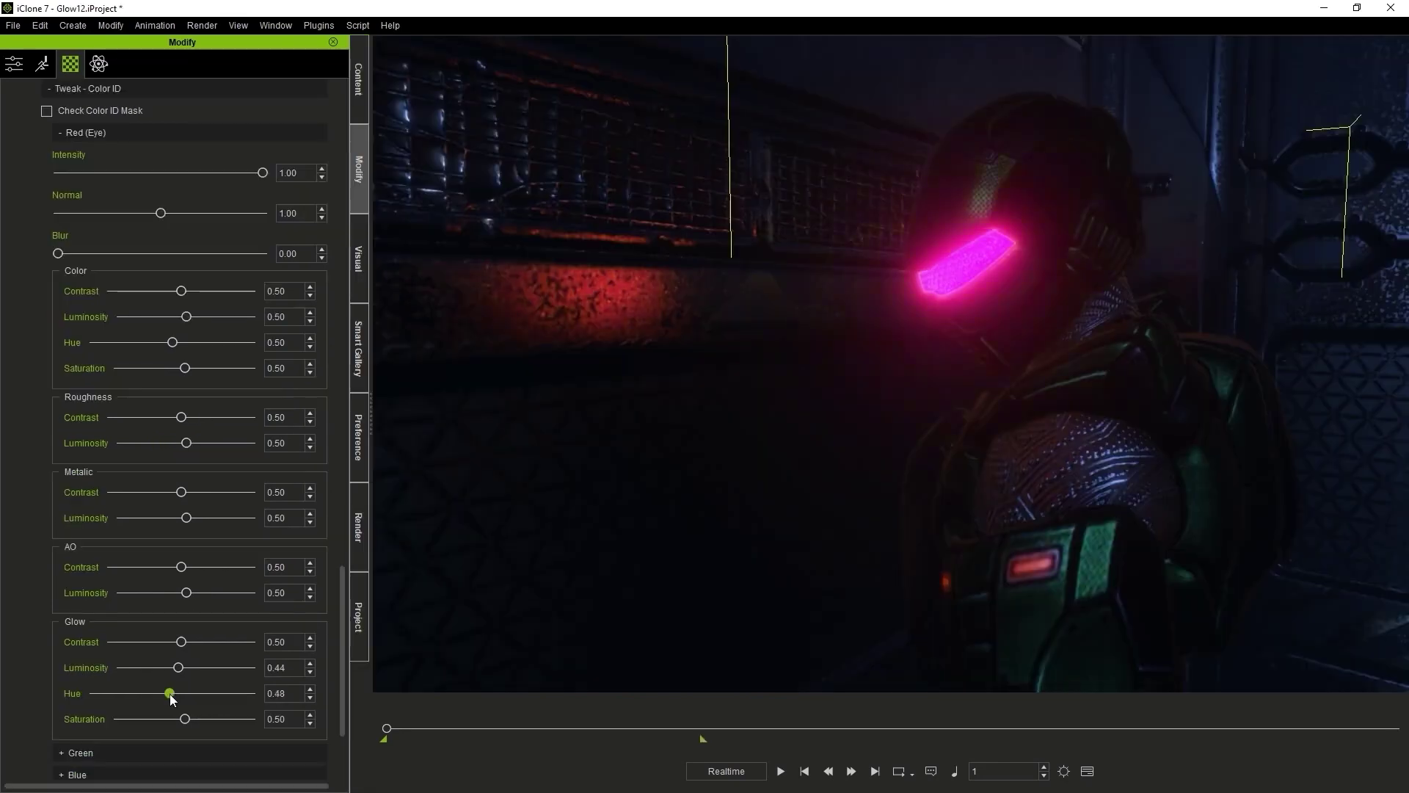
{"action": "left_click_drag", "start_coordinate": [166, 694], "coordinate": [135, 697]}
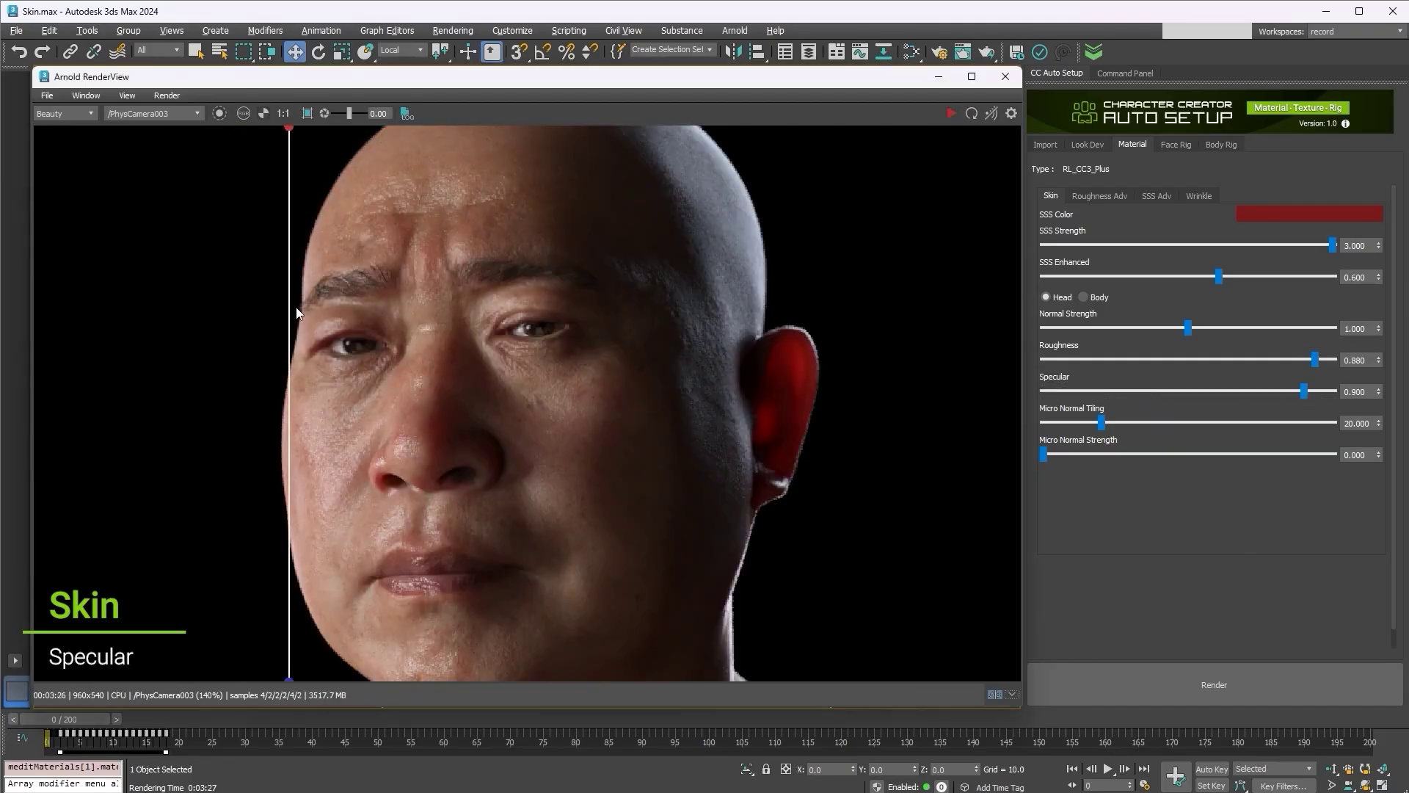
Compare the new skin and hair renders against the previous ones in the Arnold render view
{"action": "left_click_drag", "start_coordinate": [297, 312], "coordinate": [824, 330]}
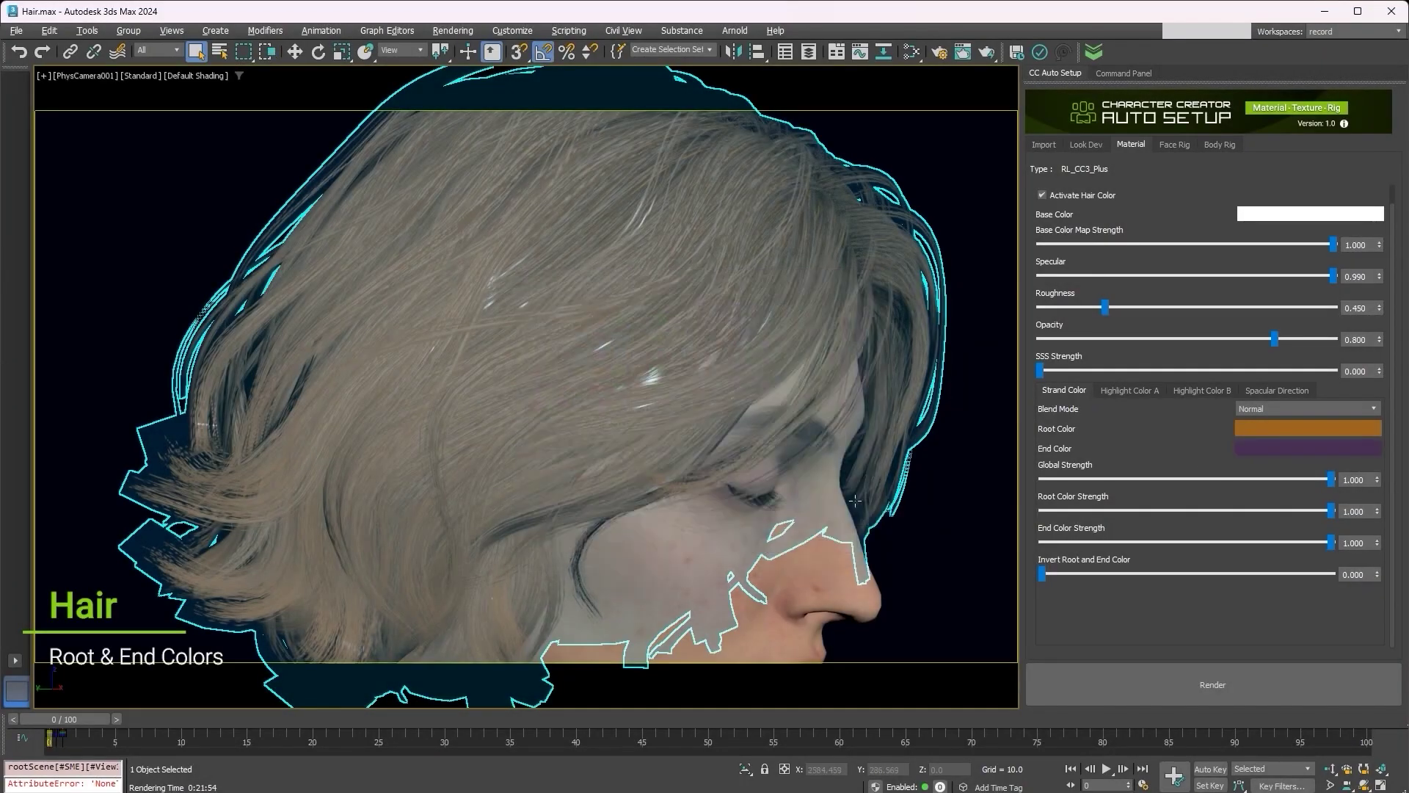
{"action": "left_click", "coordinate": [735, 30]}
{"action": "left_click", "coordinate": [778, 54]}
{"action": "left_click_drag", "start_coordinate": [452, 355], "coordinate": [173, 355]}
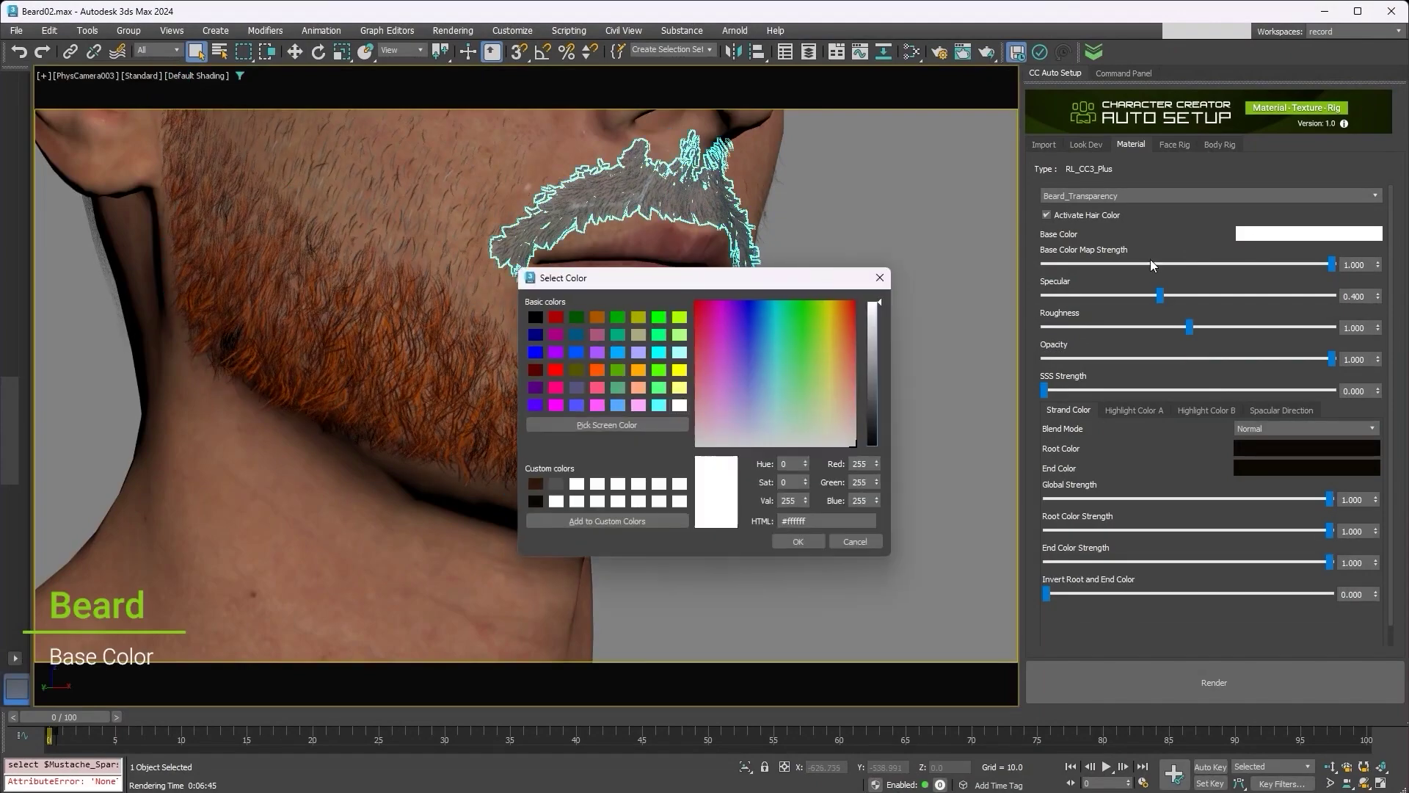
Set an orange beard base colour and a new iris colour, then pick Arnold as render engine
{"action": "left_click", "coordinate": [791, 534]}
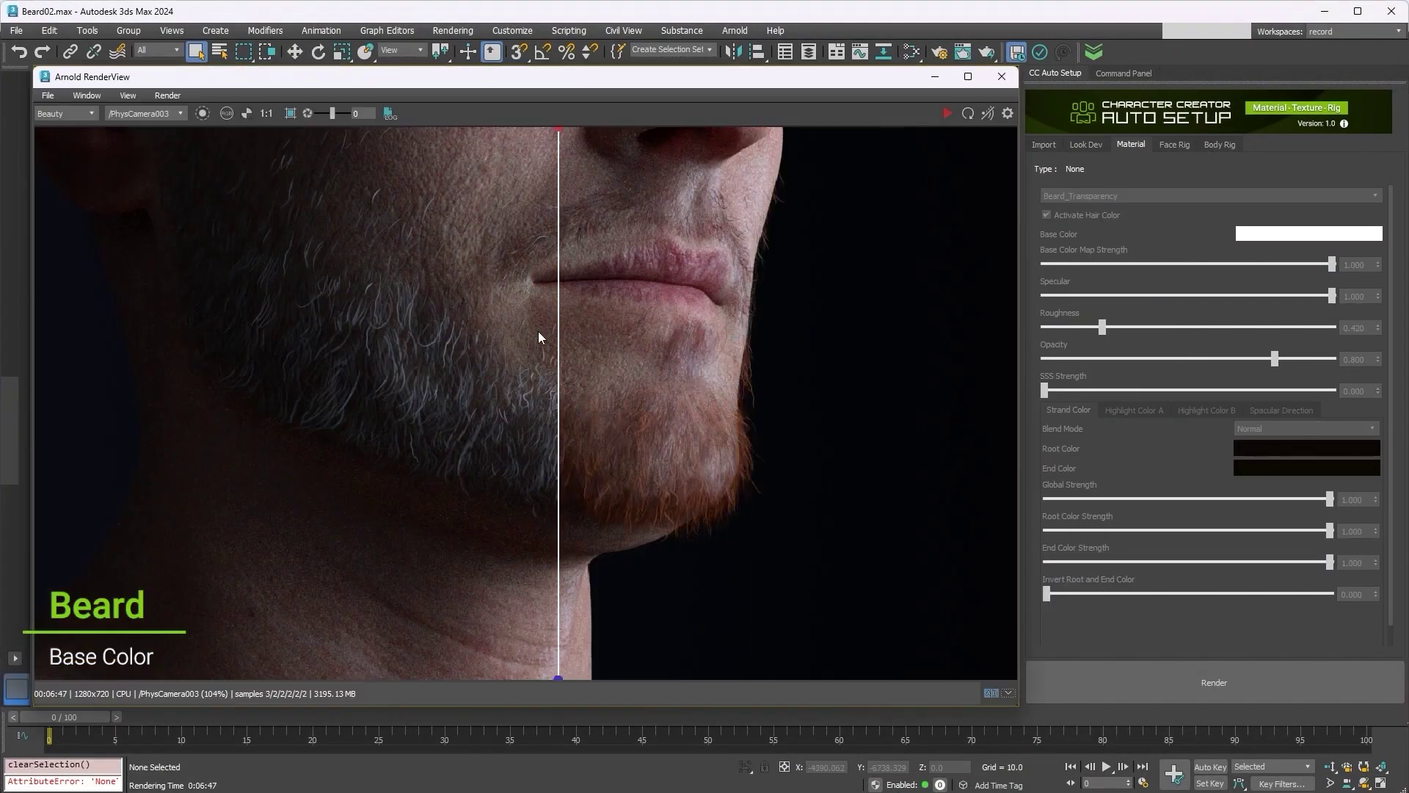
{"action": "left_click_drag", "start_coordinate": [541, 336], "coordinate": [346, 337]}
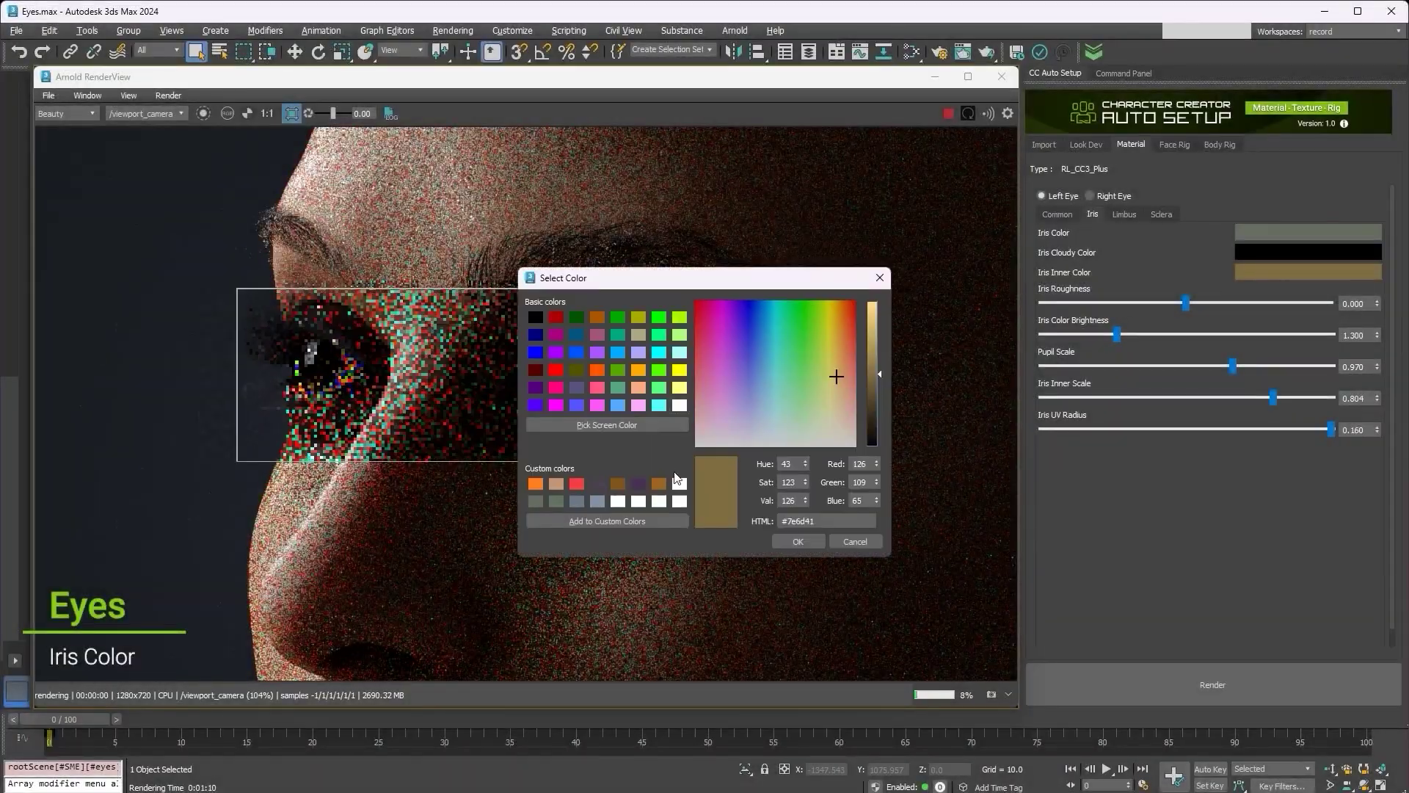
{"action": "left_click", "coordinate": [799, 539]}
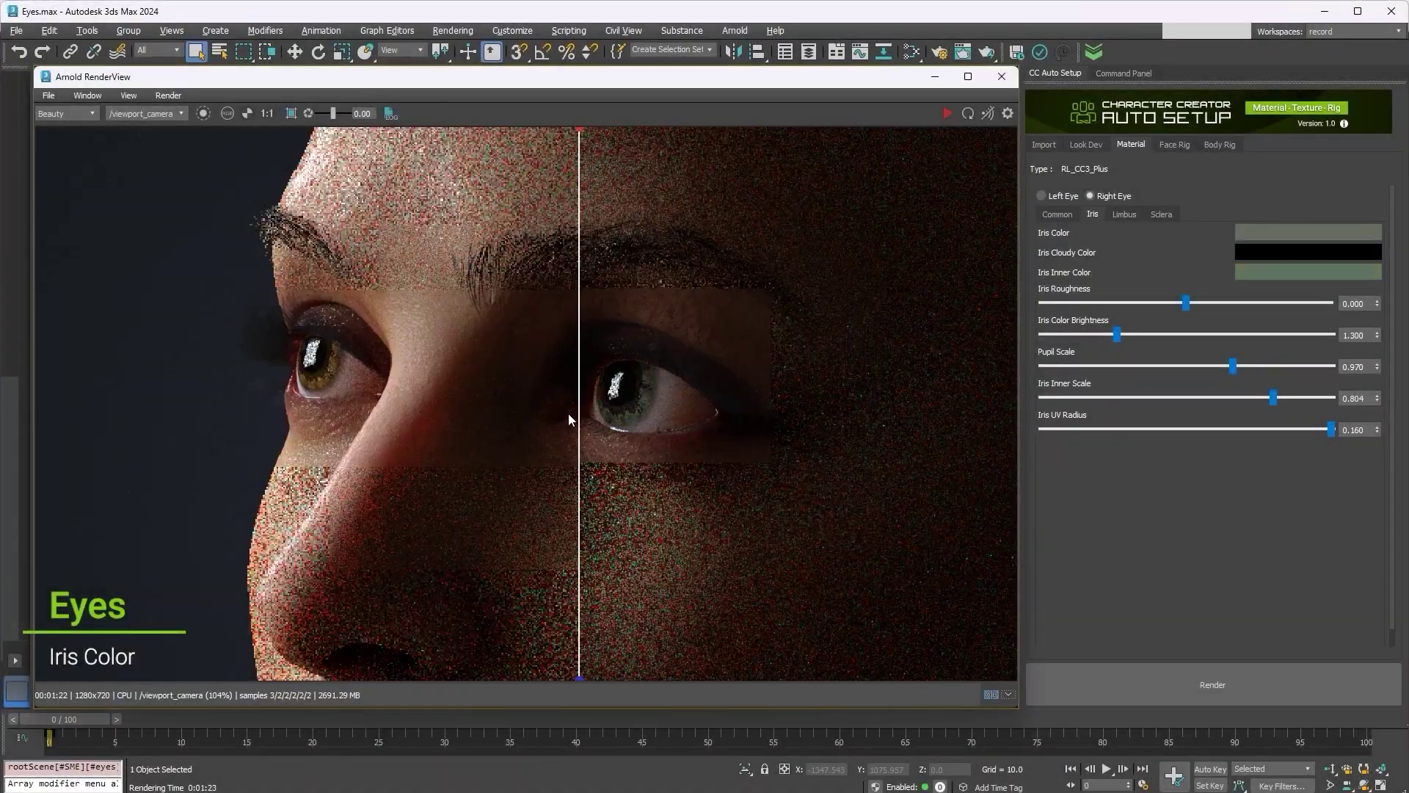
{"action": "left_click_drag", "start_coordinate": [569, 419], "coordinate": [368, 422]}
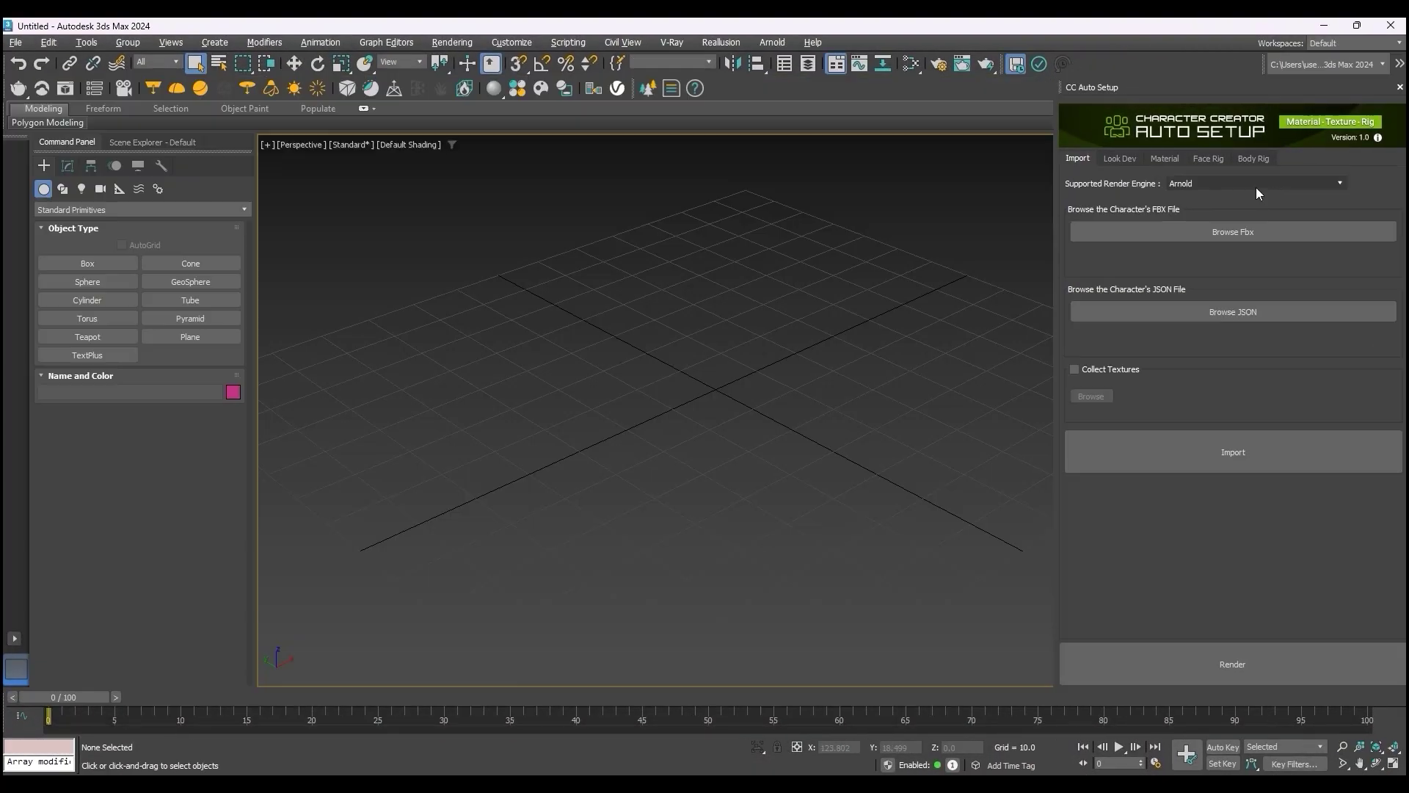
{"action": "left_click", "coordinate": [1256, 183]}
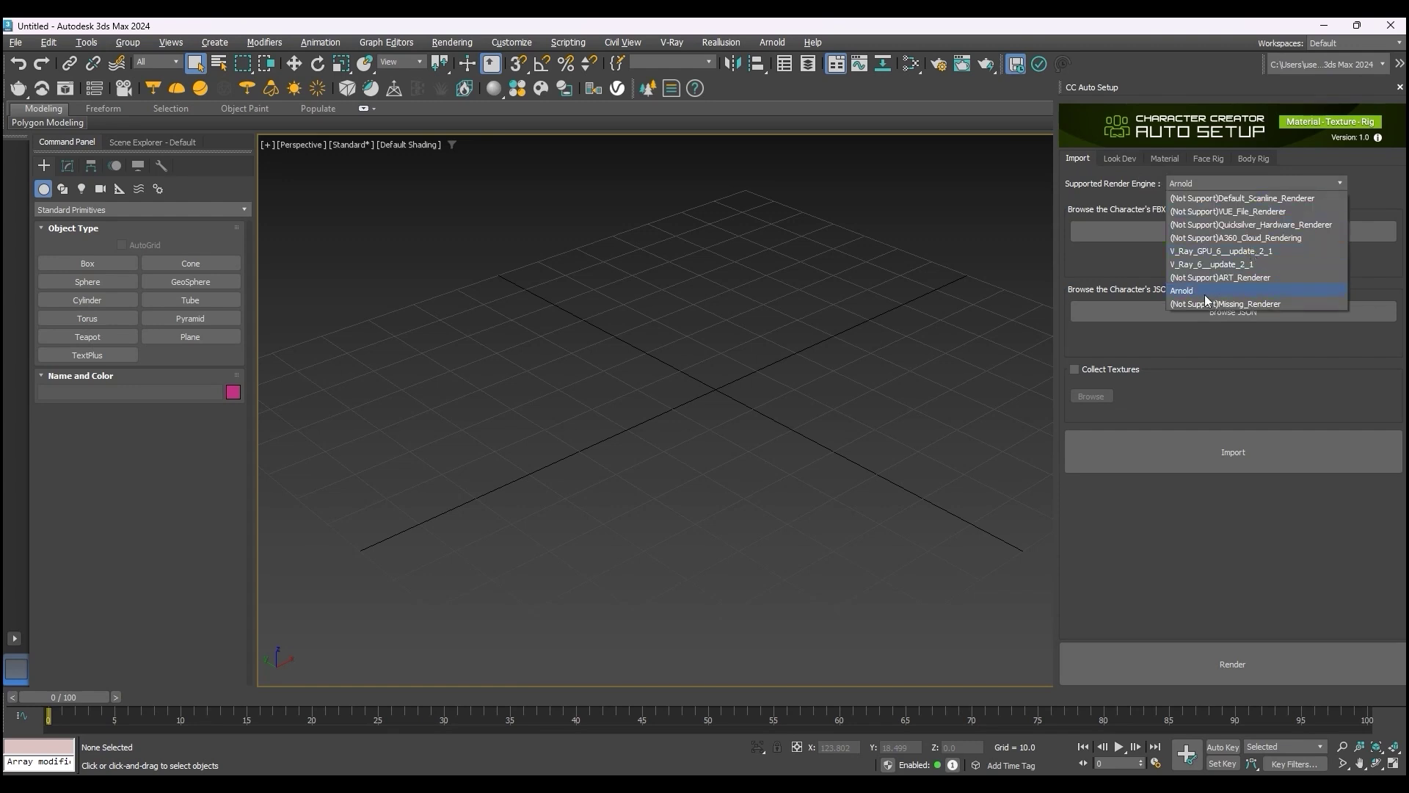
Choose business-f-0002.fbx from the Actorcore download folder as the character file
{"action": "left_click", "coordinate": [1203, 233]}
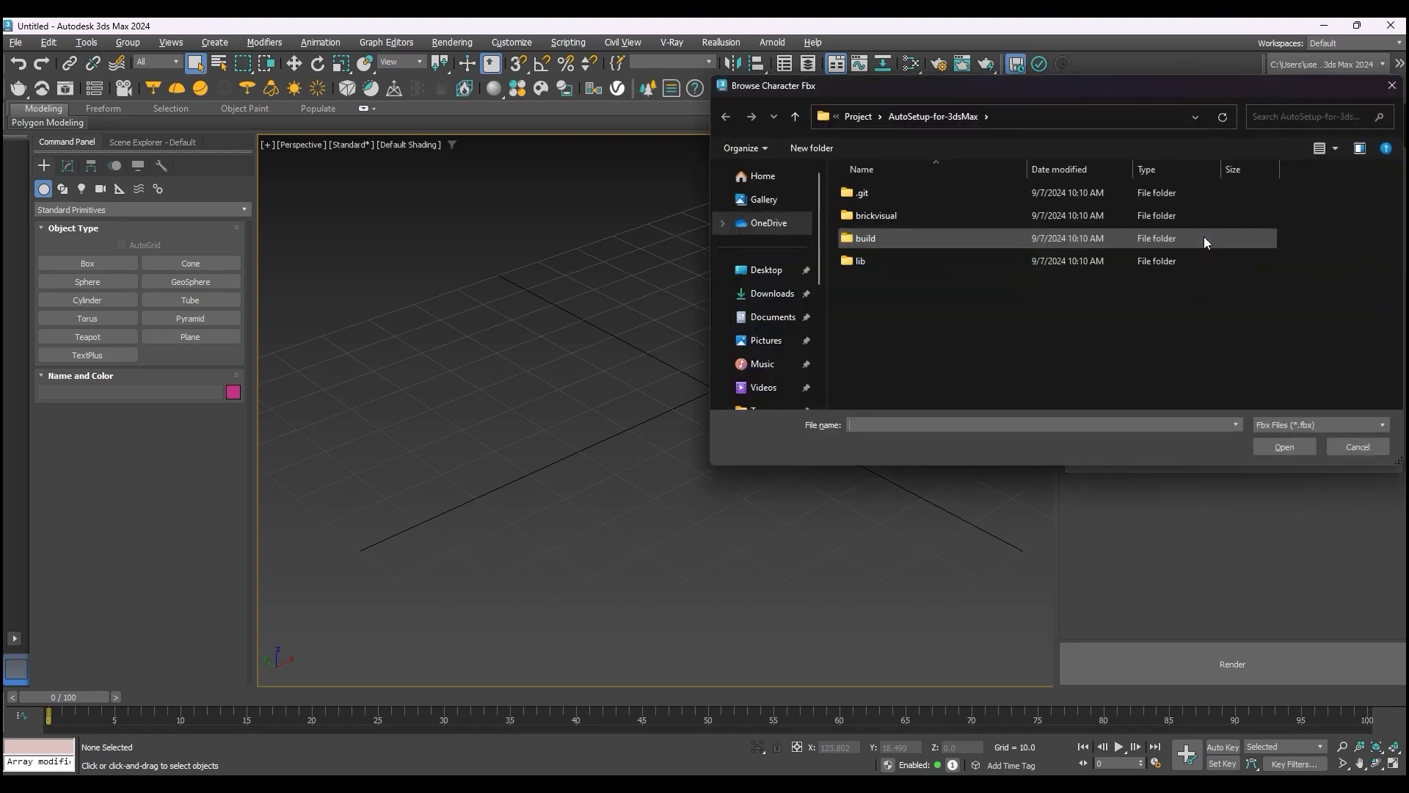
{"action": "key", "text": "Return"}
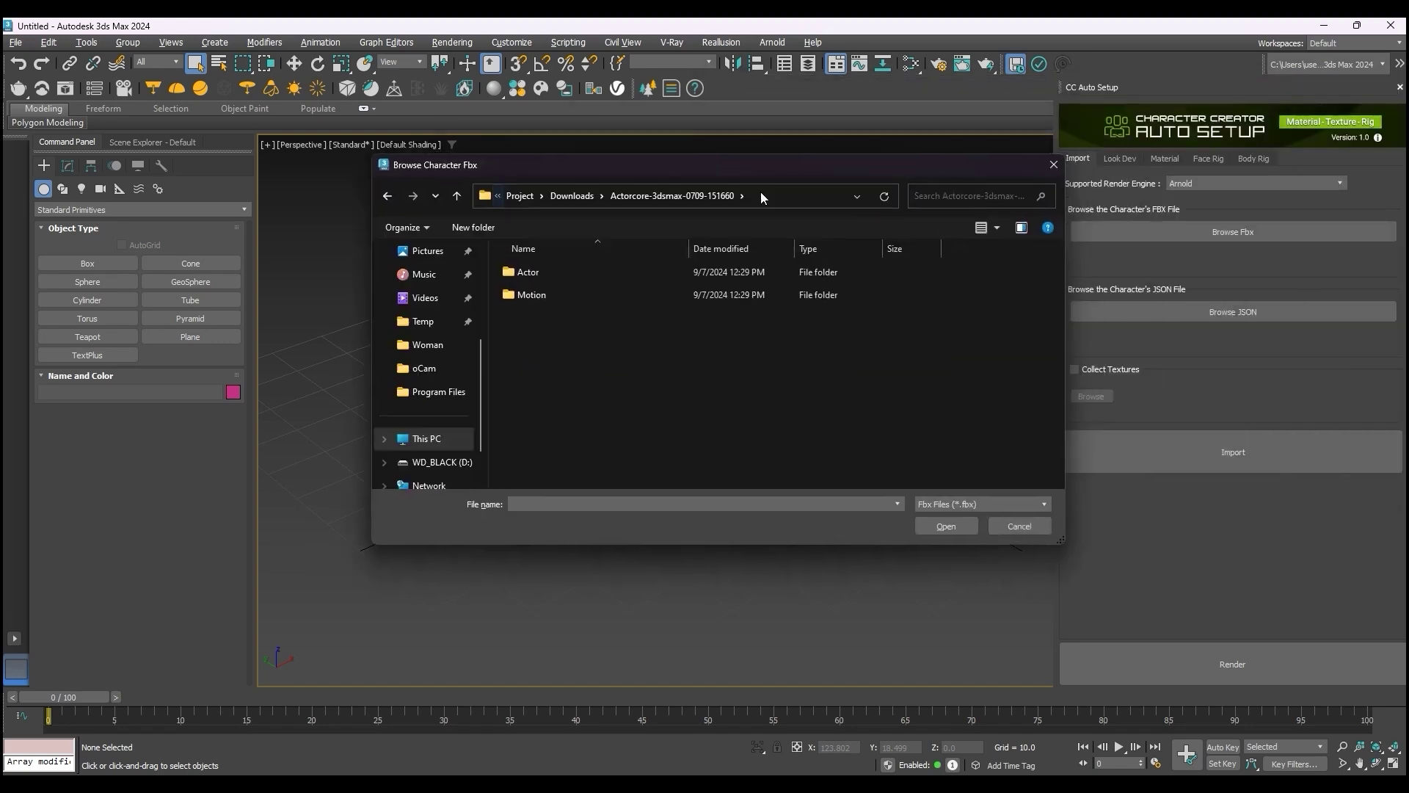
{"action": "double_click", "coordinate": [619, 273]}
{"action": "left_click", "coordinate": [632, 295]}
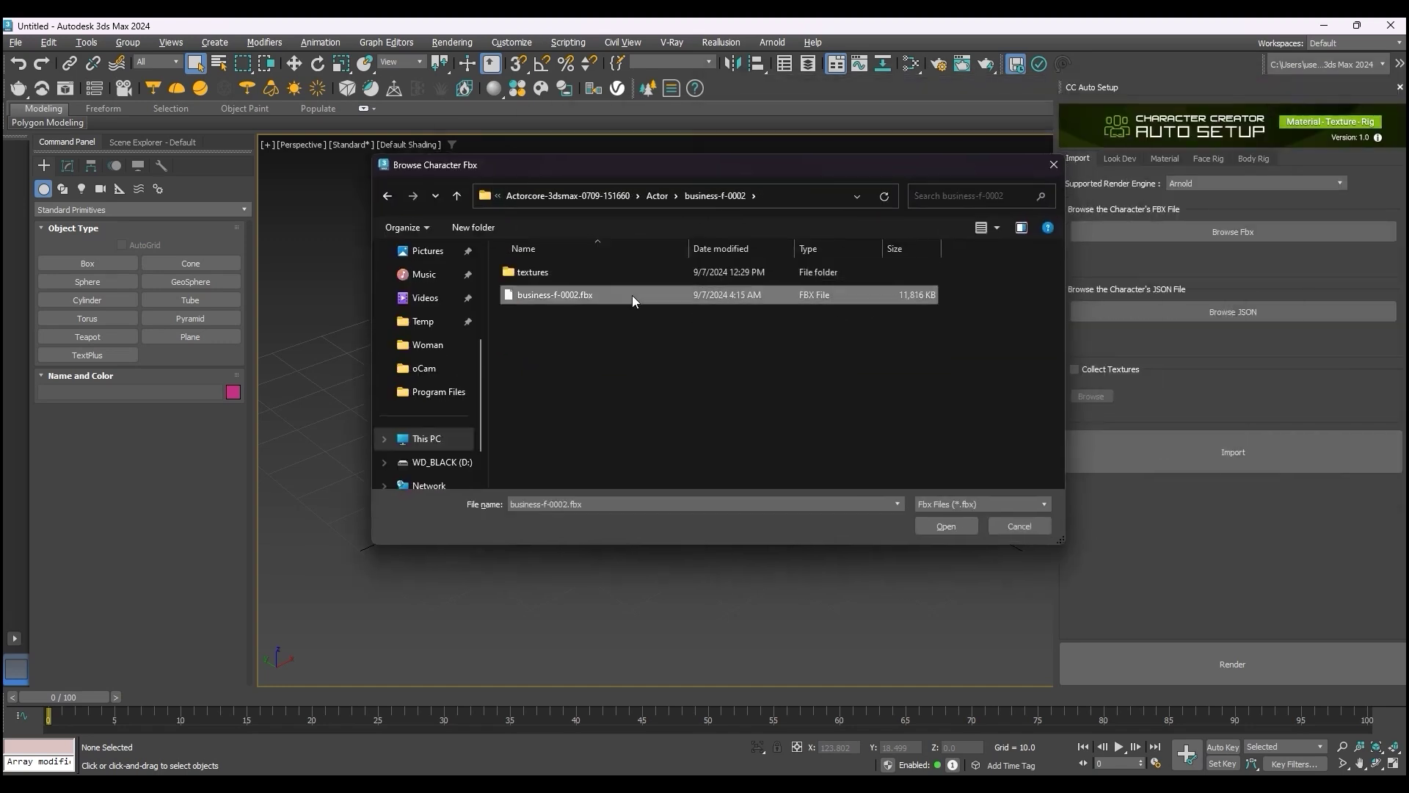
{"action": "left_click", "coordinate": [939, 527]}
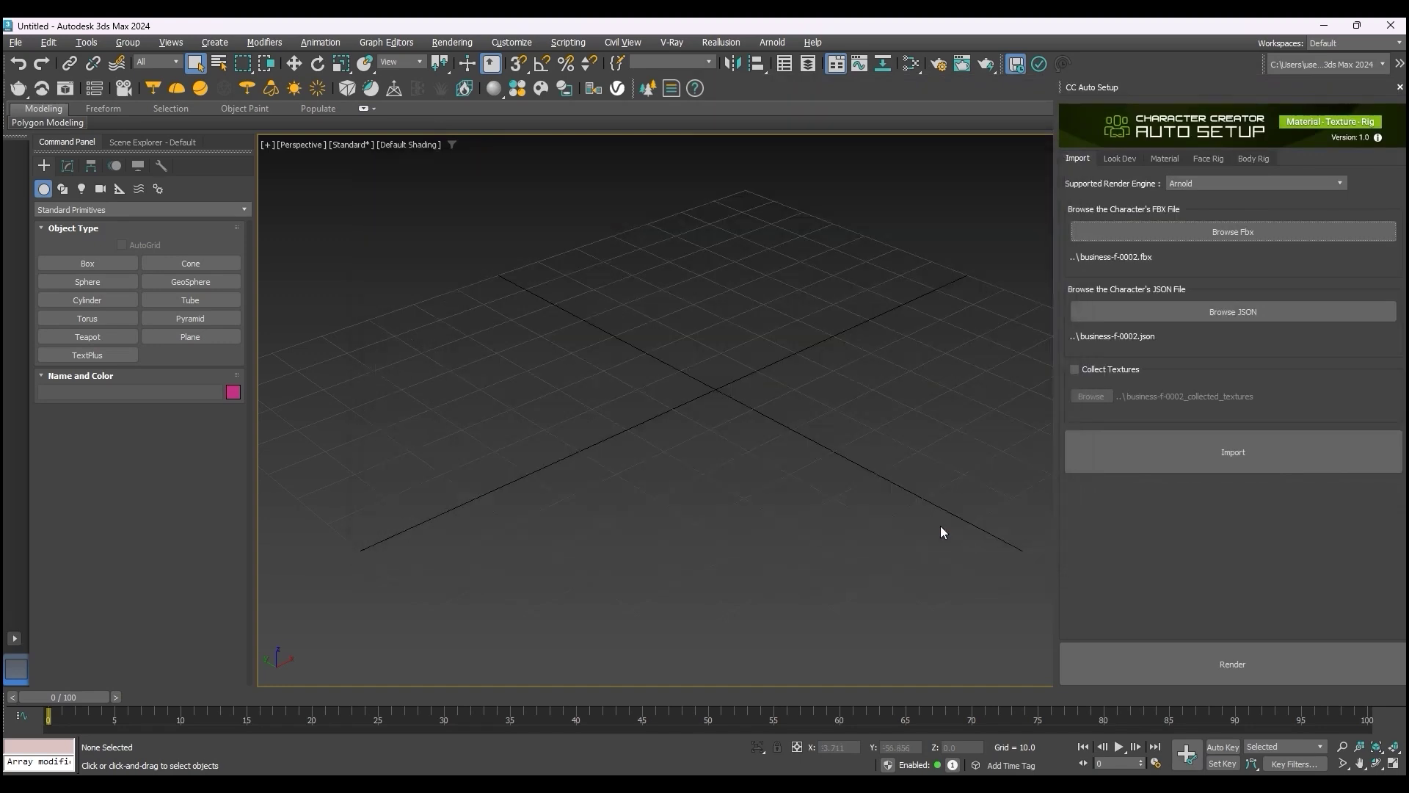
Import the character with FBX file content set to Add
{"action": "left_click", "coordinate": [1186, 456]}
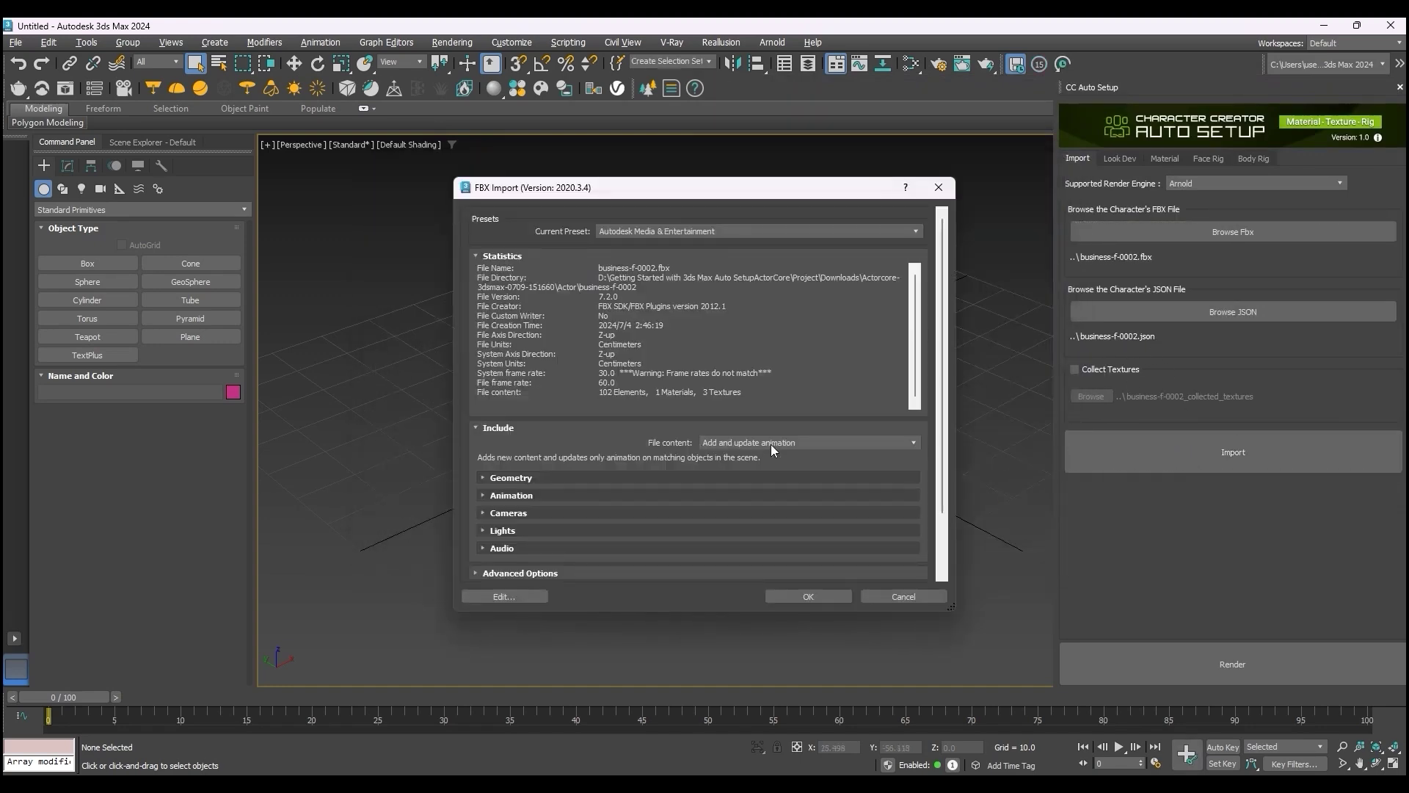
{"action": "left_click", "coordinate": [810, 446]}
{"action": "left_click", "coordinate": [785, 455]}
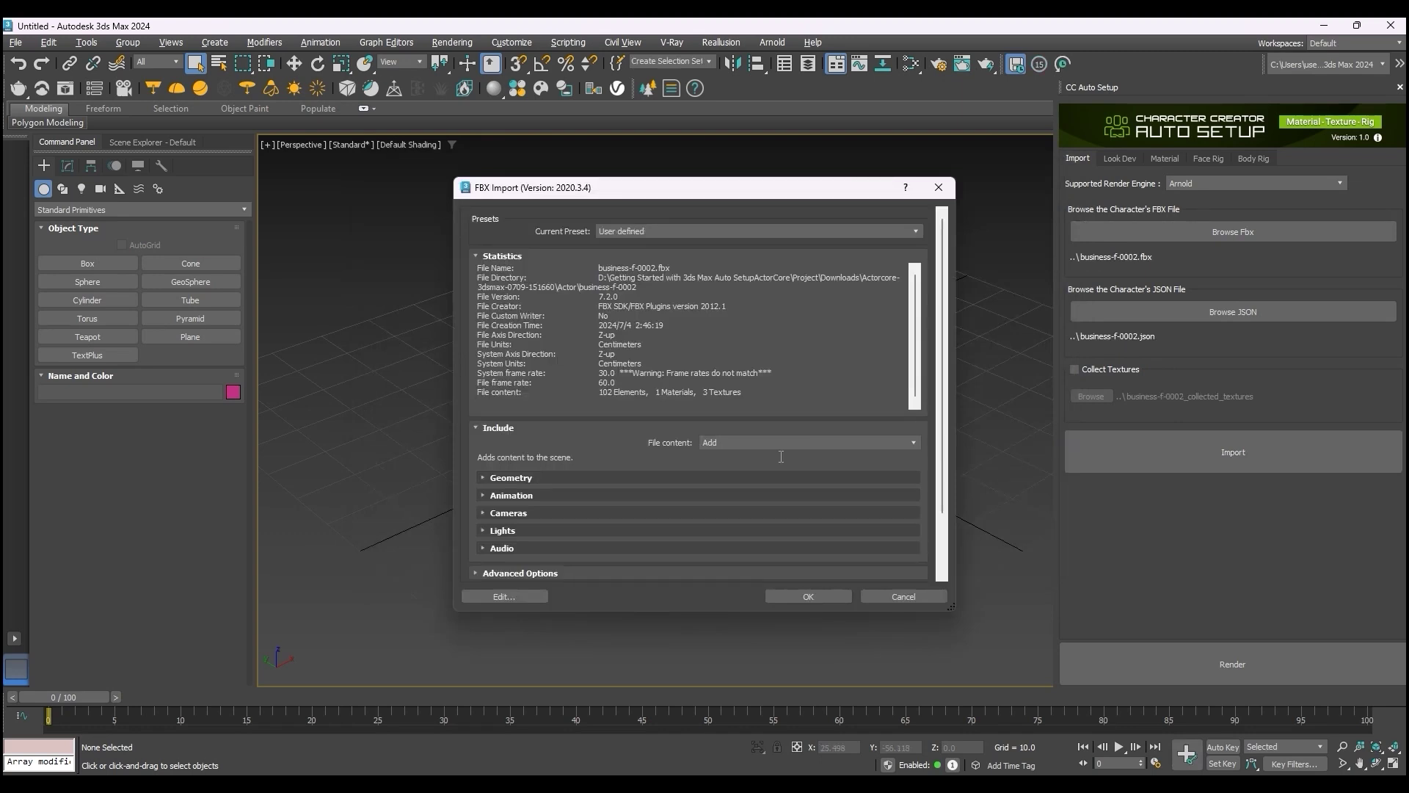
{"action": "left_click", "coordinate": [820, 595]}
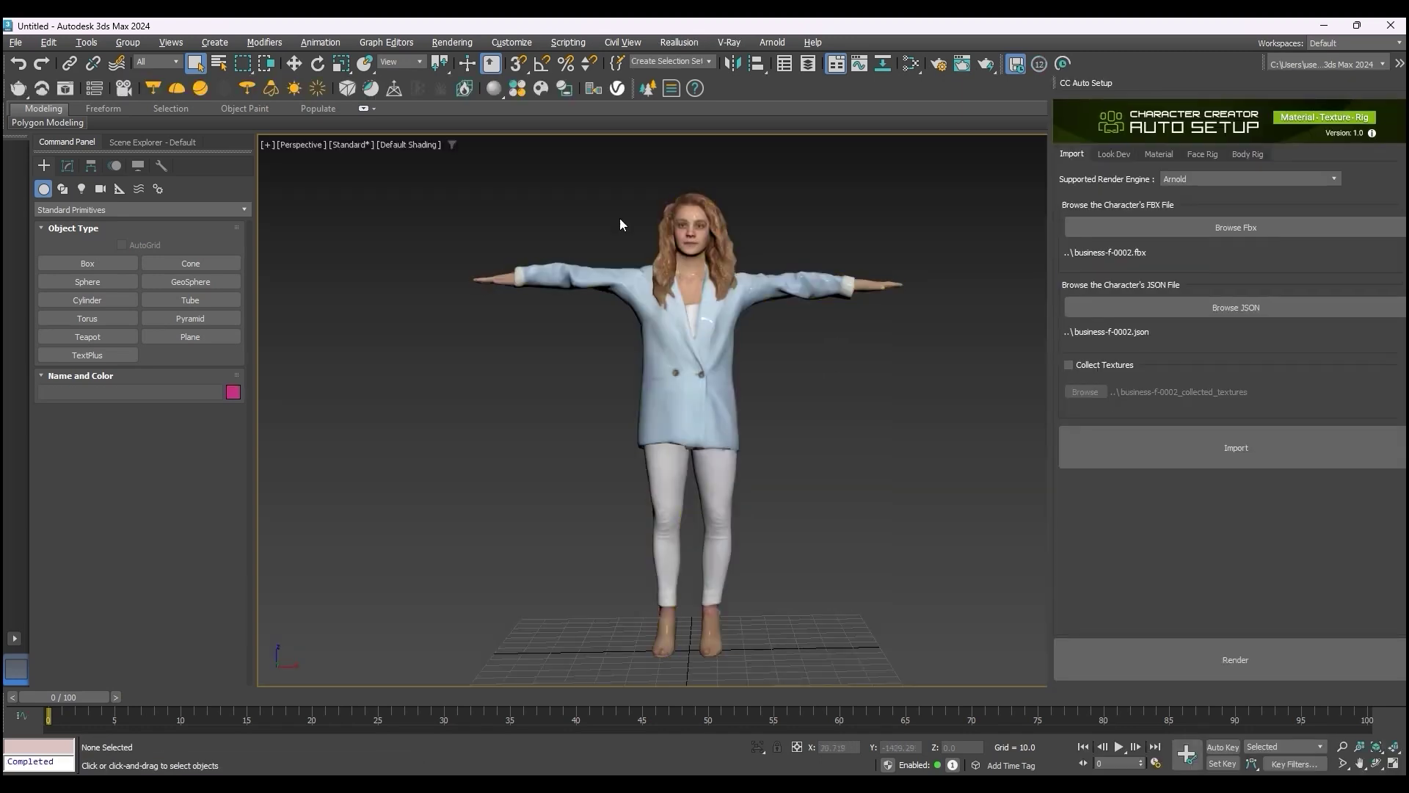
Inspect the business-f-0002 hierarchy in Scene Explorer and view the character in alternate, then default shading
{"action": "left_click", "coordinate": [161, 144]}
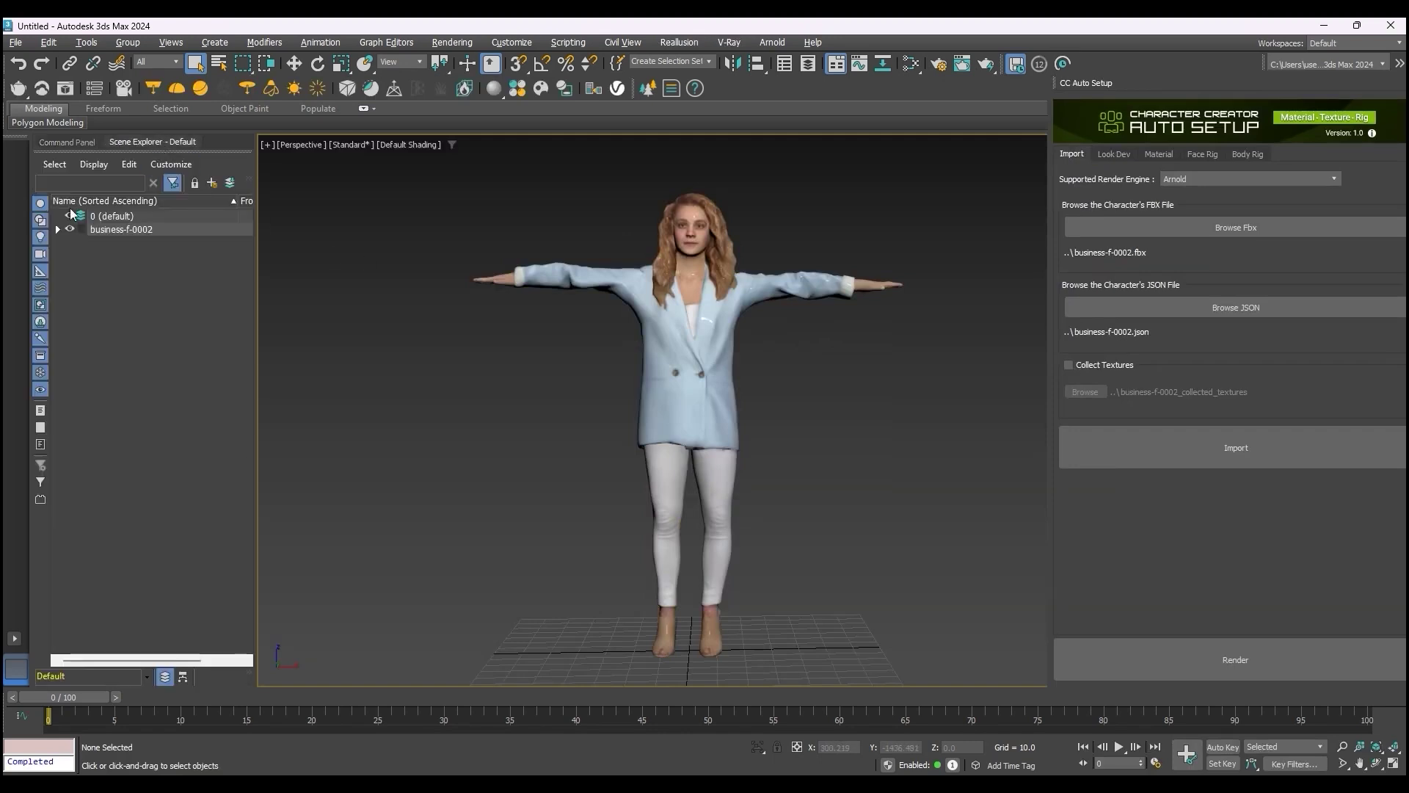
{"action": "left_click", "coordinate": [74, 227]}
{"action": "mouse_move", "coordinate": [247, 282]}
{"action": "left_mouse_down"}
{"action": "mouse_move", "coordinate": [262, 536]}
{"action": "mouse_move", "coordinate": [234, 214]}
{"action": "left_mouse_up"}
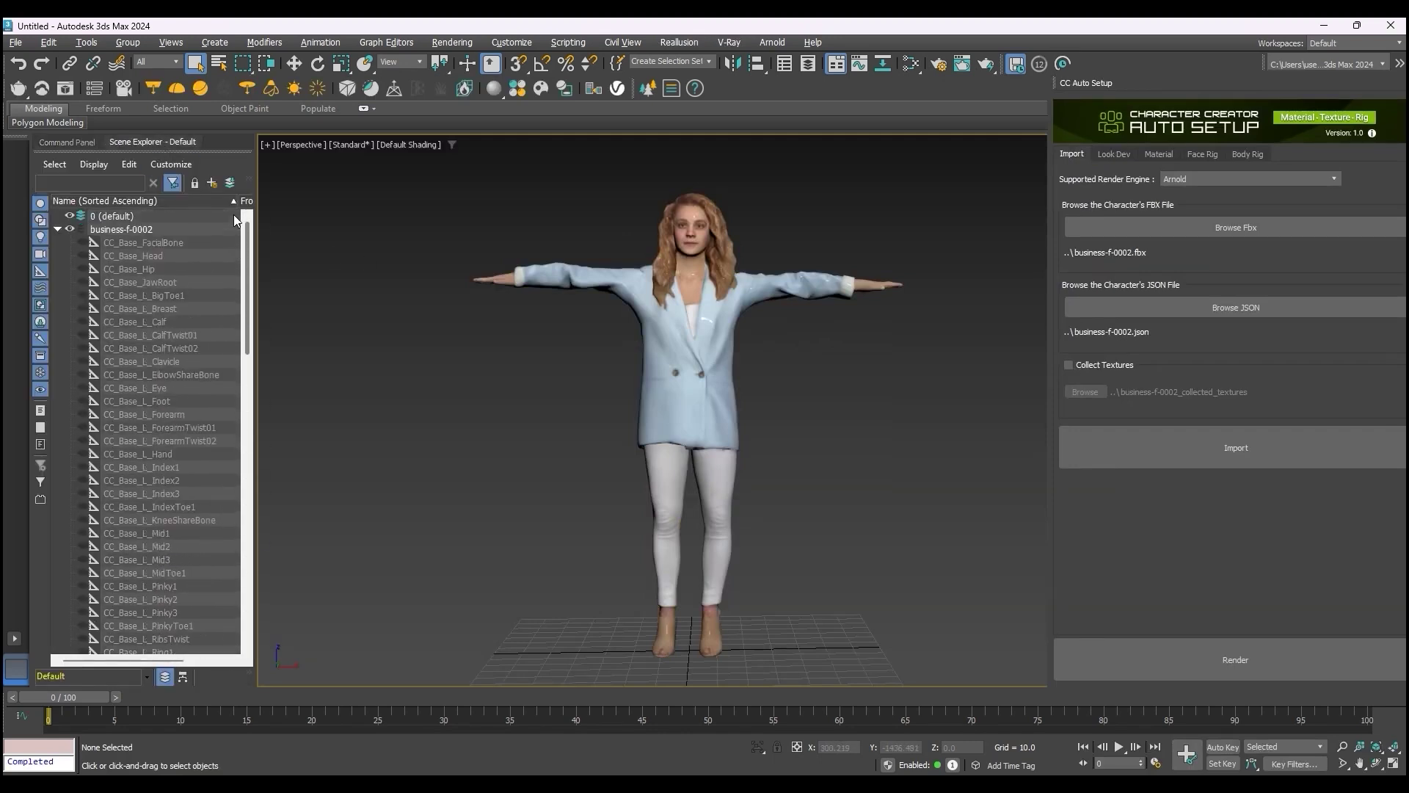
{"action": "left_click", "coordinate": [408, 143]}
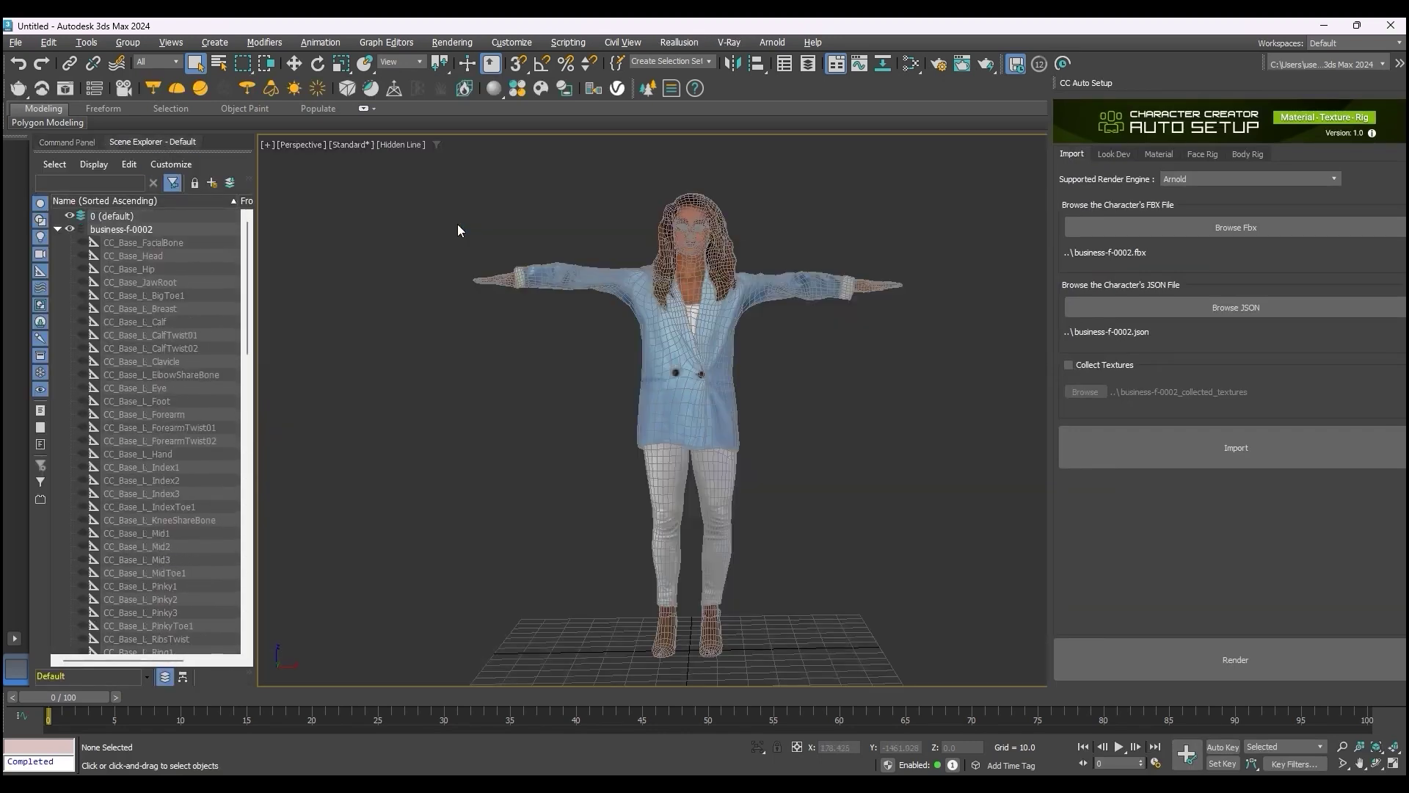
{"action": "left_click", "coordinate": [697, 352]}
{"action": "middle_click_drag", "start_coordinate": [859, 429], "coordinate": [317, 436], "text": "alt"}
{"action": "left_click", "coordinate": [401, 145]}
{"action": "left_click", "coordinate": [404, 161]}
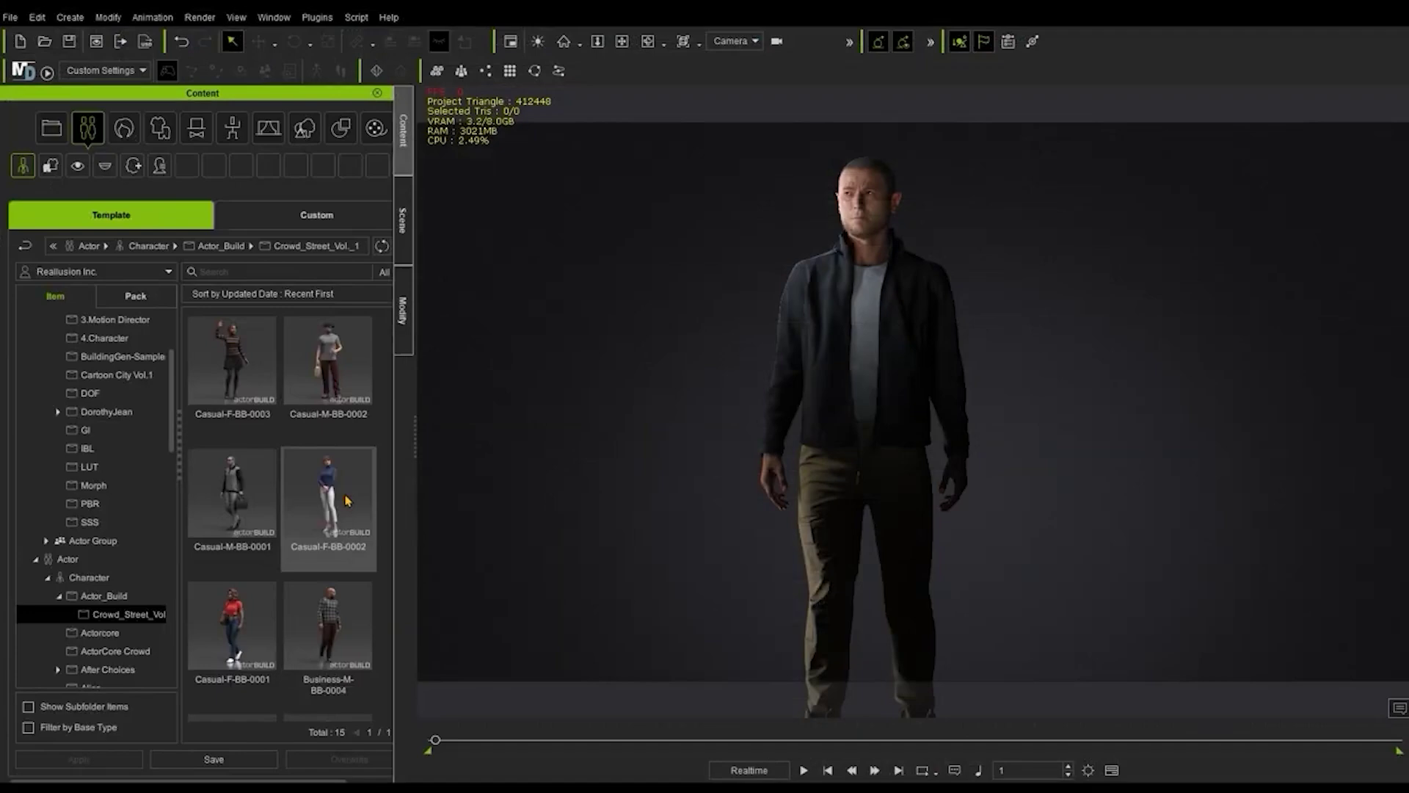
Add the Casual-F-BB-0002 character and scrub through its animation
{"action": "left_click_drag", "start_coordinate": [348, 501], "coordinate": [629, 436]}
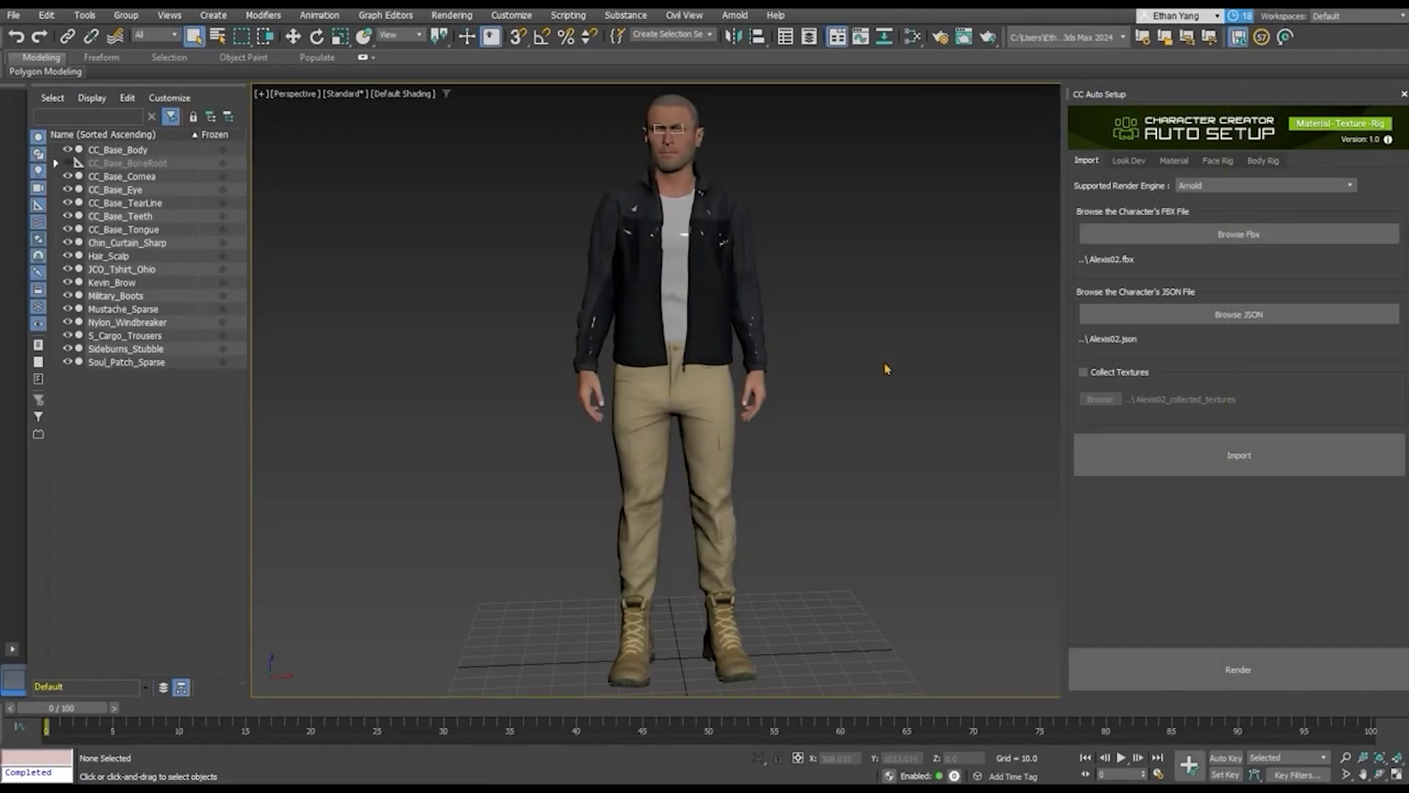
{"action": "left_click_drag", "start_coordinate": [66, 707], "coordinate": [1306, 708]}
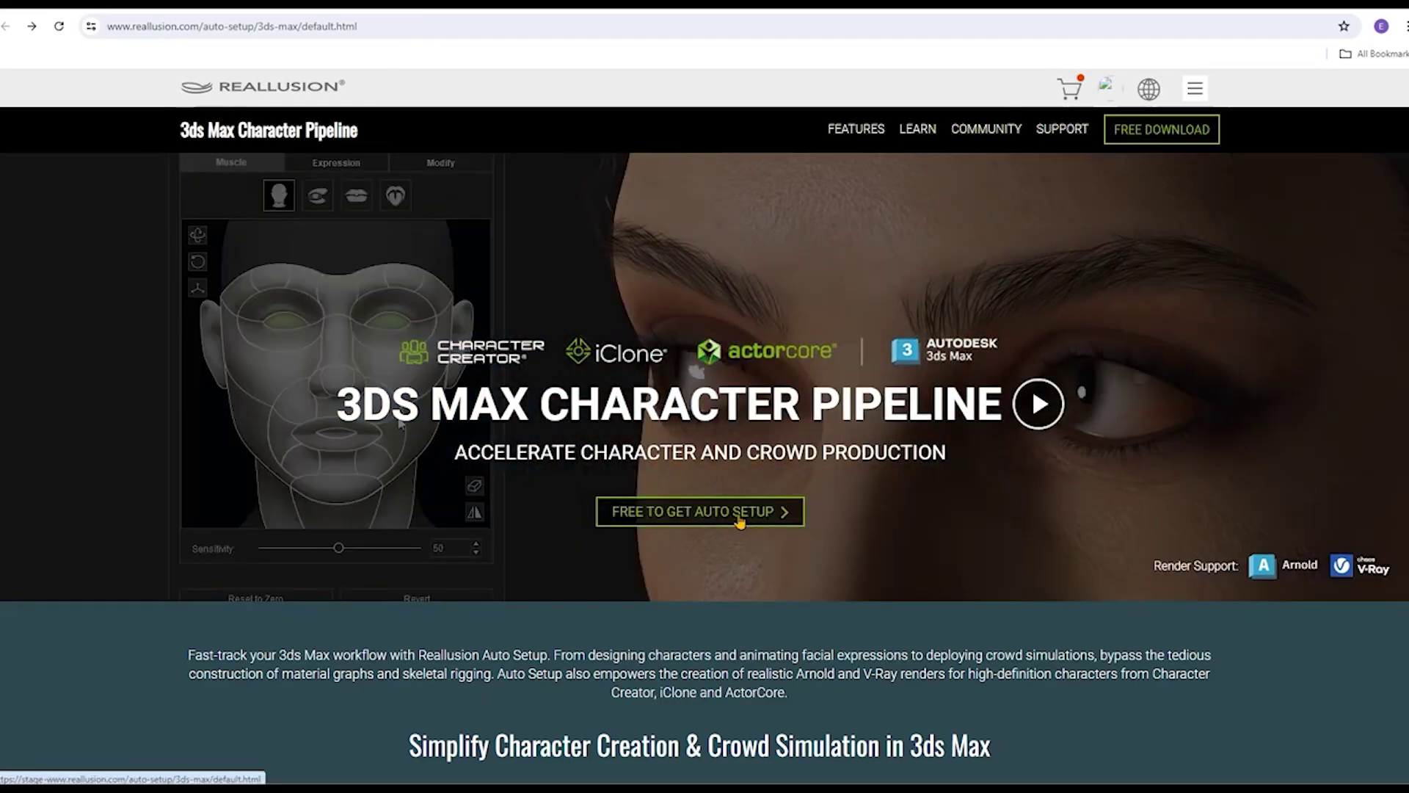
Choose Auto Setup for 3ds Max 2024, answer the questionnaire, and submit to download
{"action": "left_click", "coordinate": [699, 511]}
{"action": "scroll", "coordinate": [1069, 387], "scroll_direction": "down", "scroll_amount": 1}
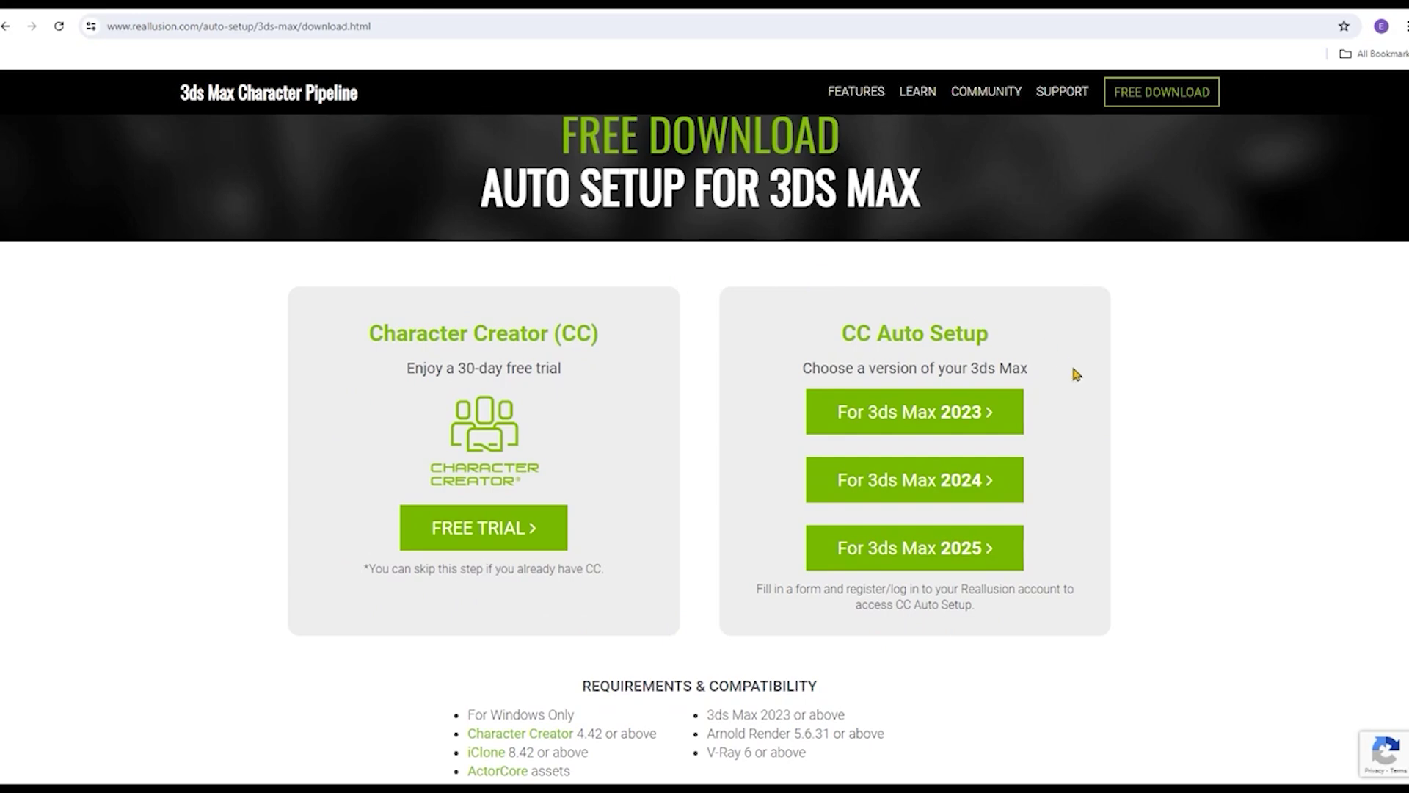
{"action": "left_click", "coordinate": [931, 499]}
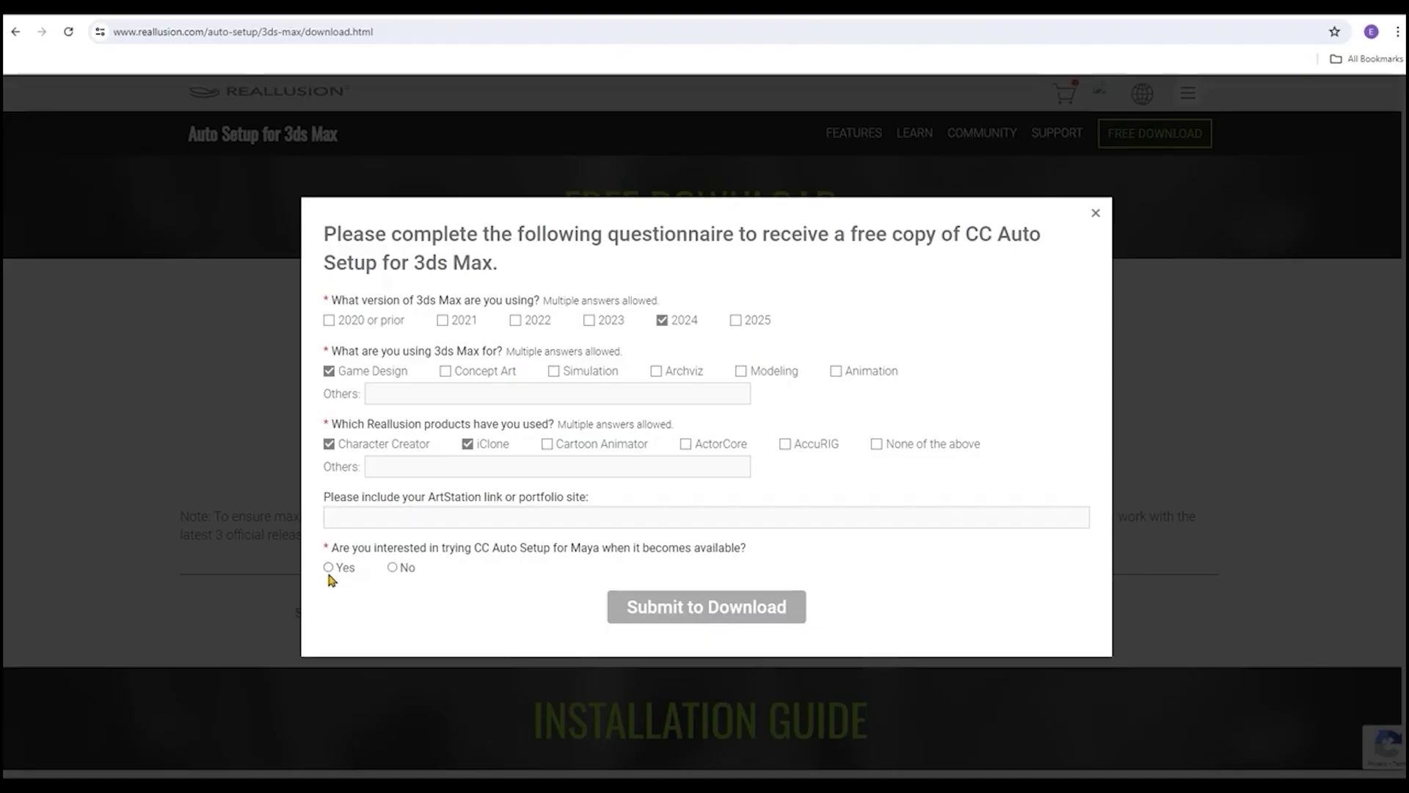
{"action": "left_click", "coordinate": [328, 567]}
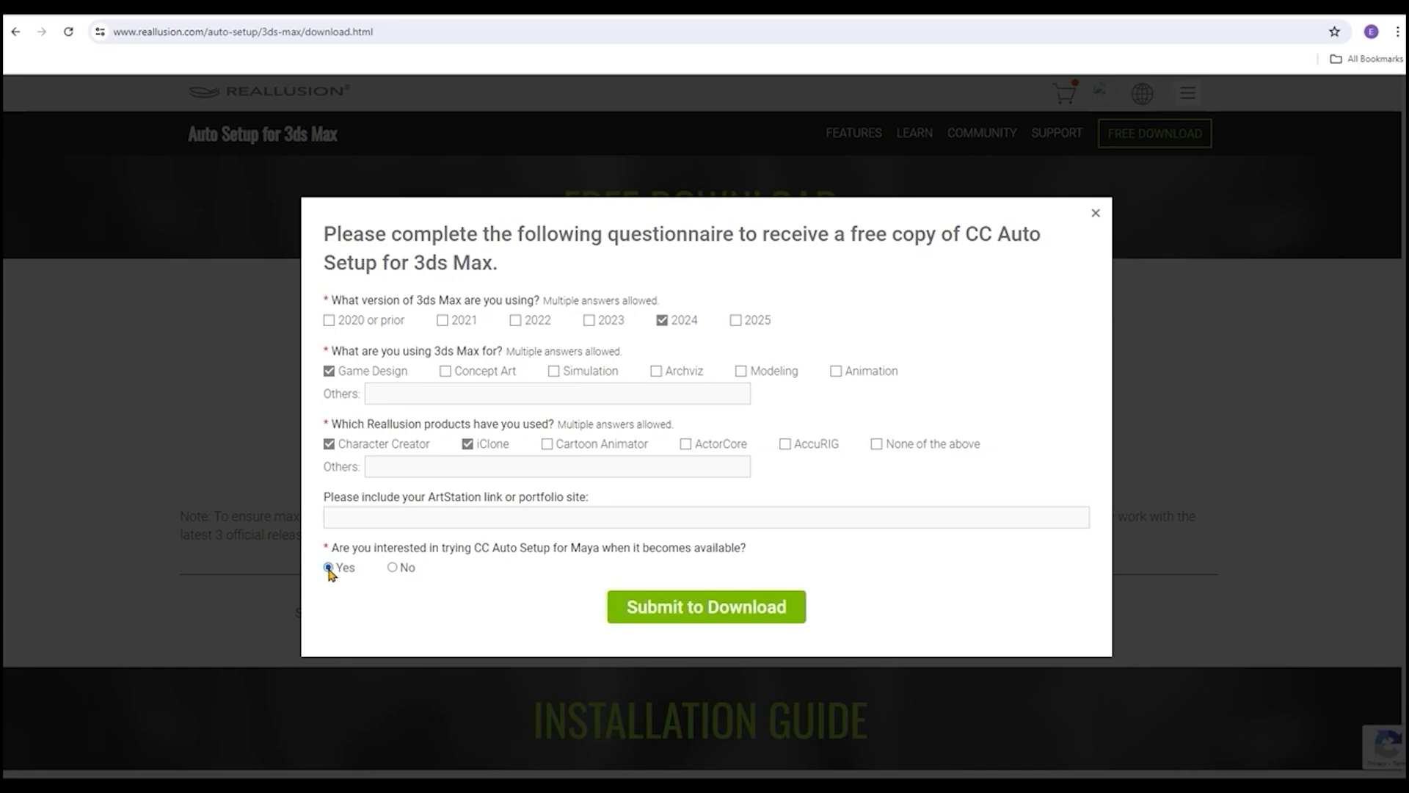
{"action": "left_click", "coordinate": [684, 620]}
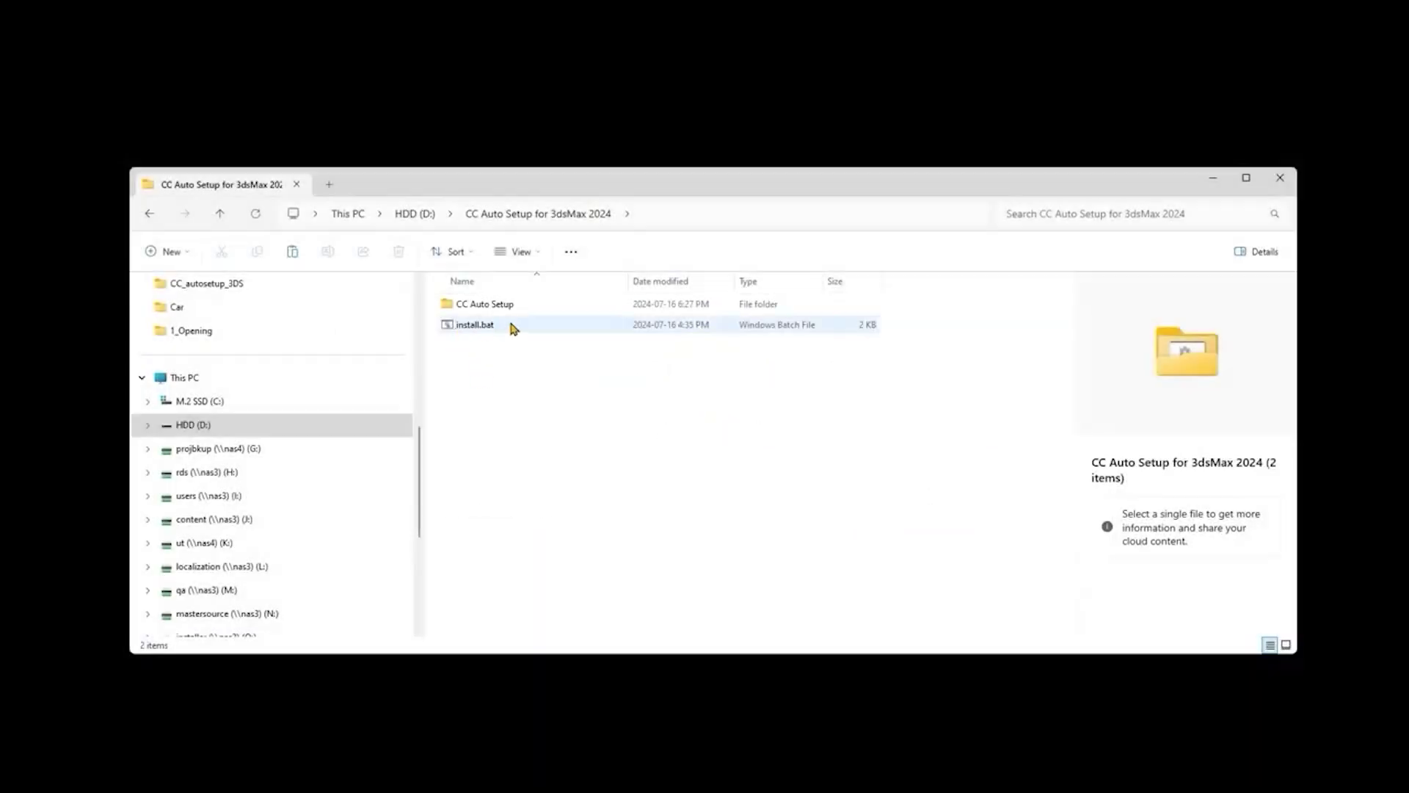
Run install.bat and launch CC Auto Setup from the Reallusion menu
{"action": "double_click", "coordinate": [513, 327]}
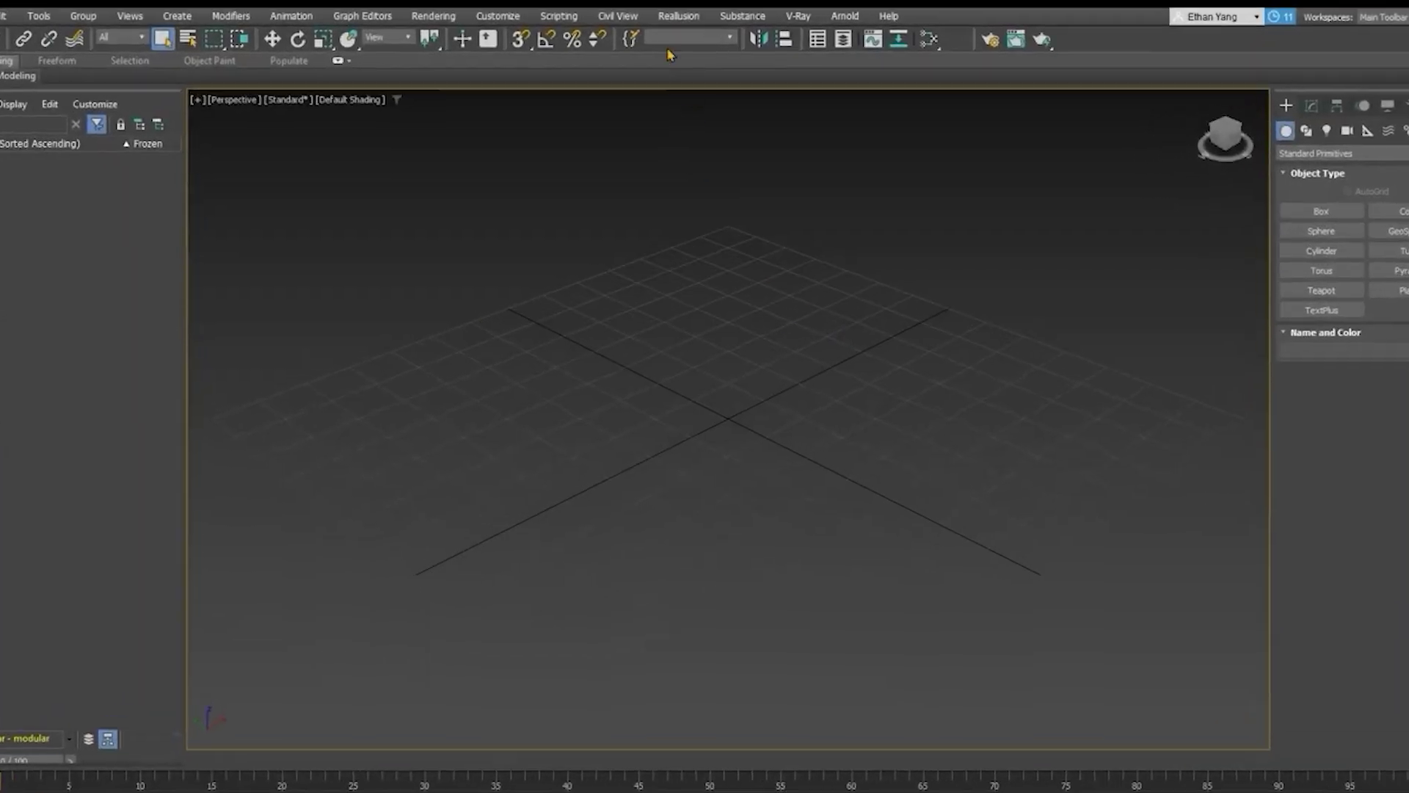
{"action": "left_click", "coordinate": [659, 21]}
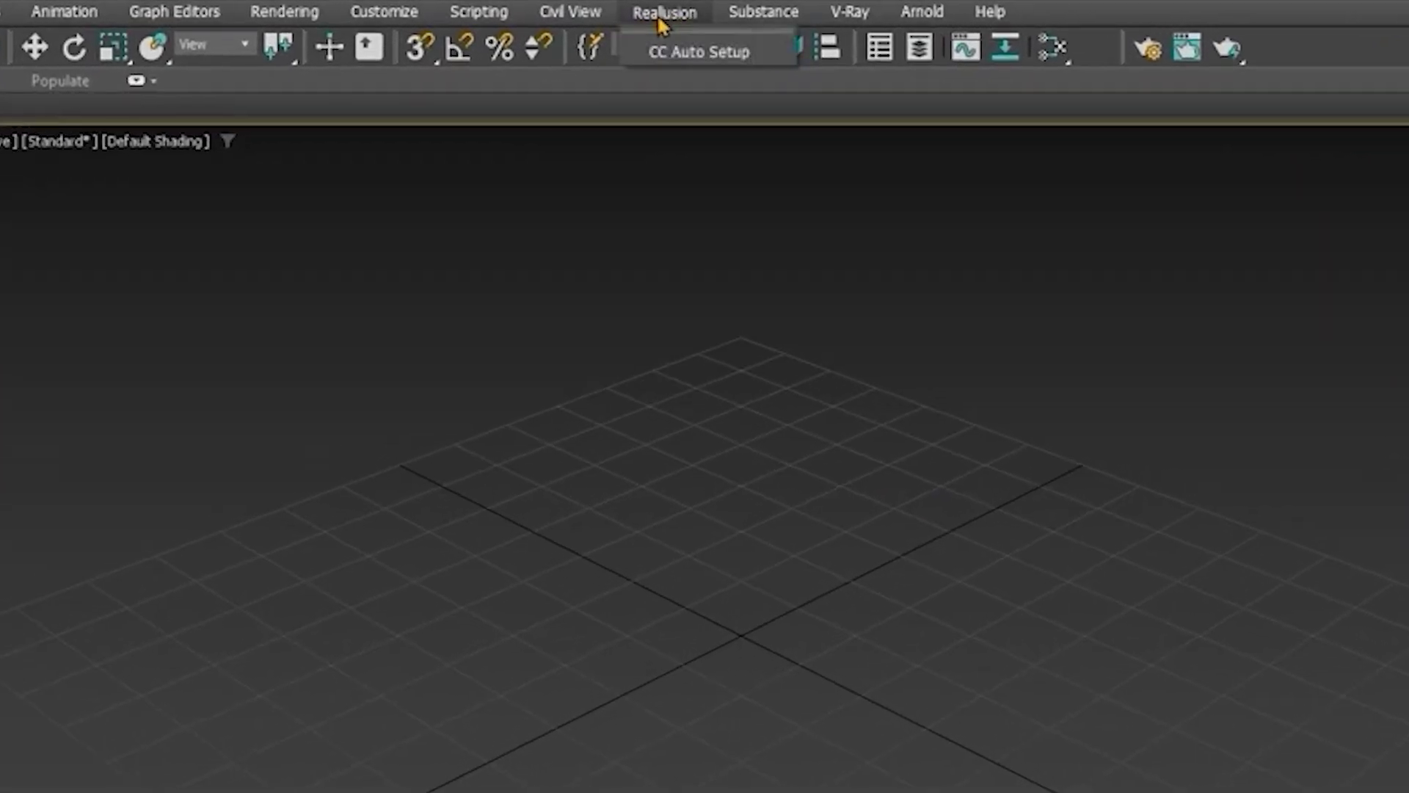
{"action": "left_click", "coordinate": [747, 63]}
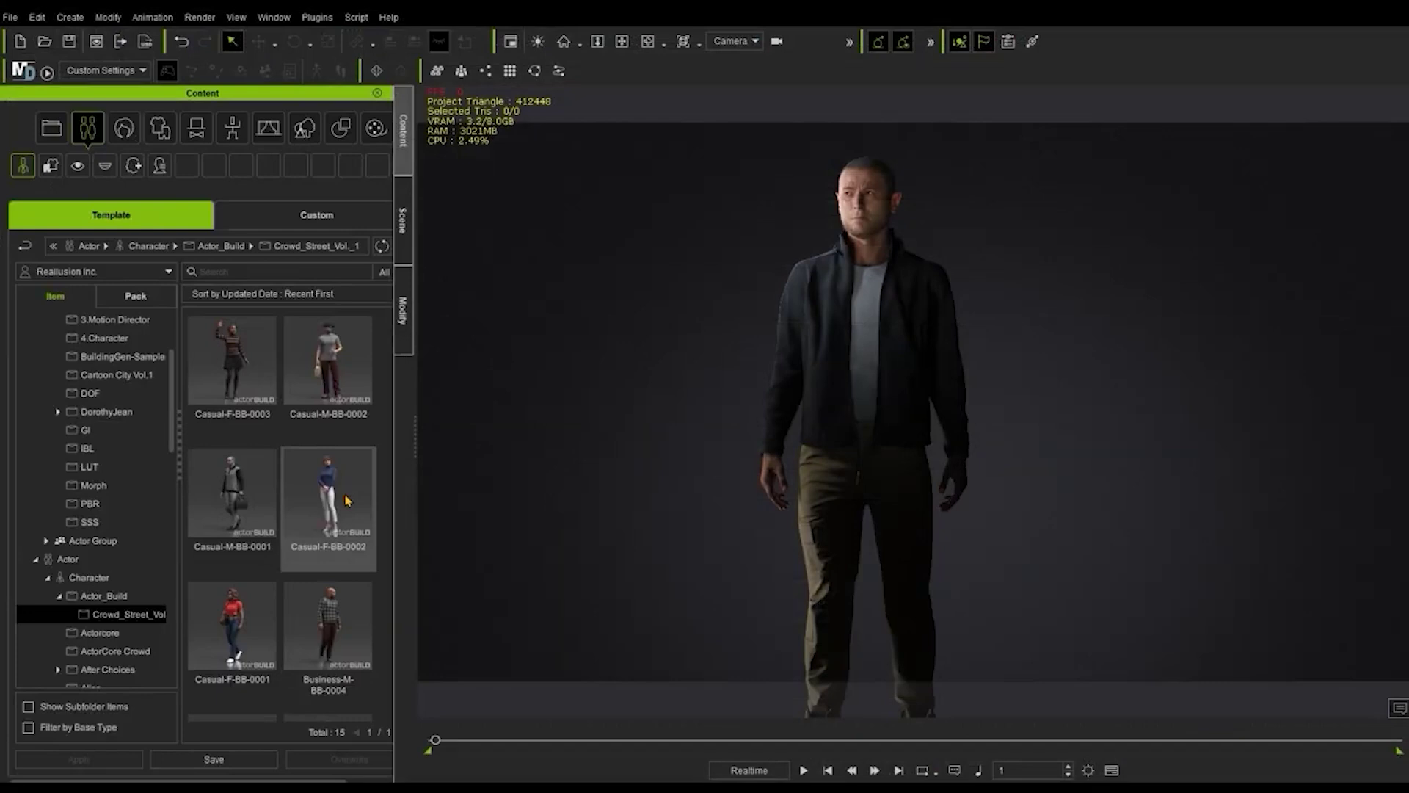
Add and select Casual-F-BB-0002, then export it as FBX with the 3ds Max target preset
{"action": "left_click_drag", "start_coordinate": [347, 500], "coordinate": [734, 287]}
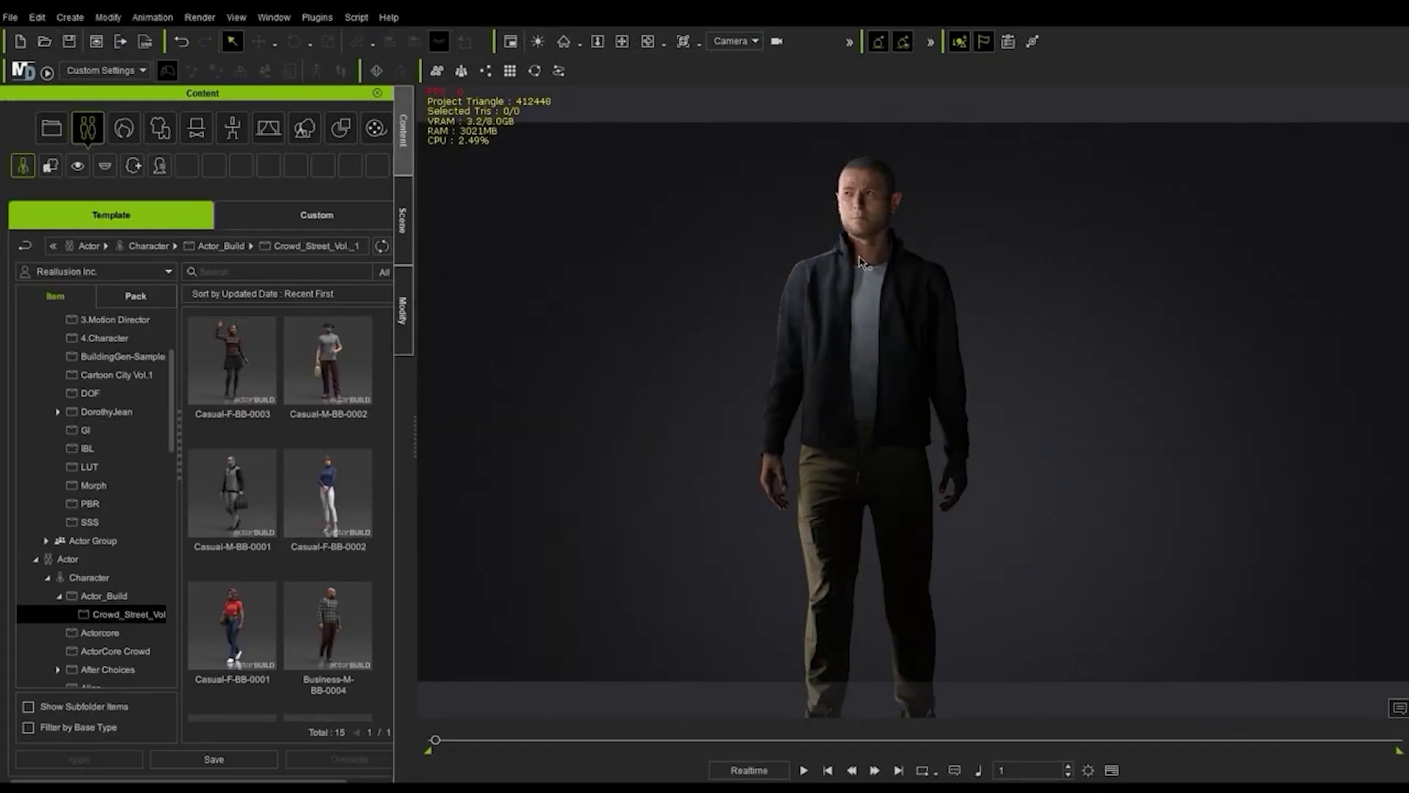
{"action": "left_click", "coordinate": [851, 262]}
{"action": "left_click", "coordinate": [11, 17]}
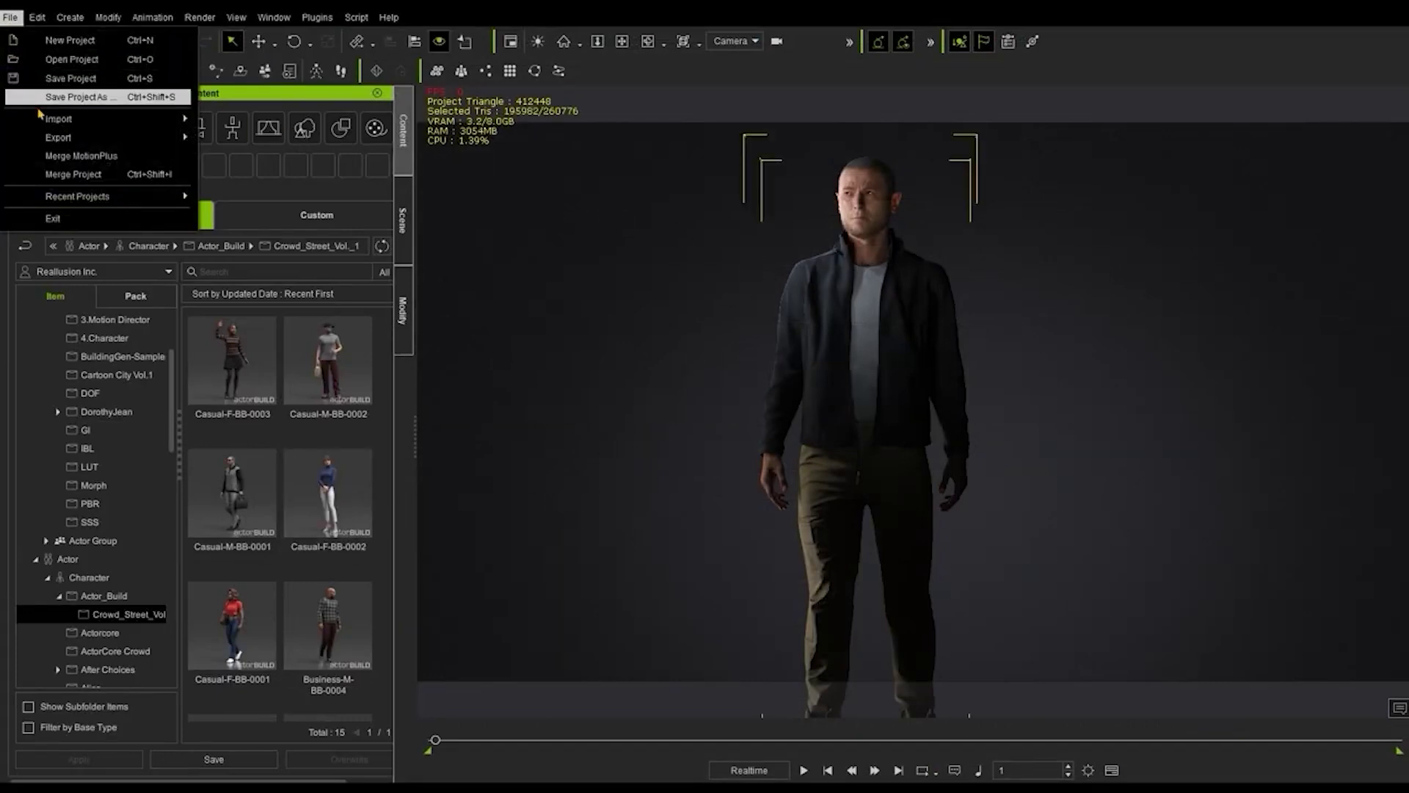
{"action": "mouse_move", "coordinate": [42, 142]}
{"action": "left_click", "coordinate": [309, 157]}
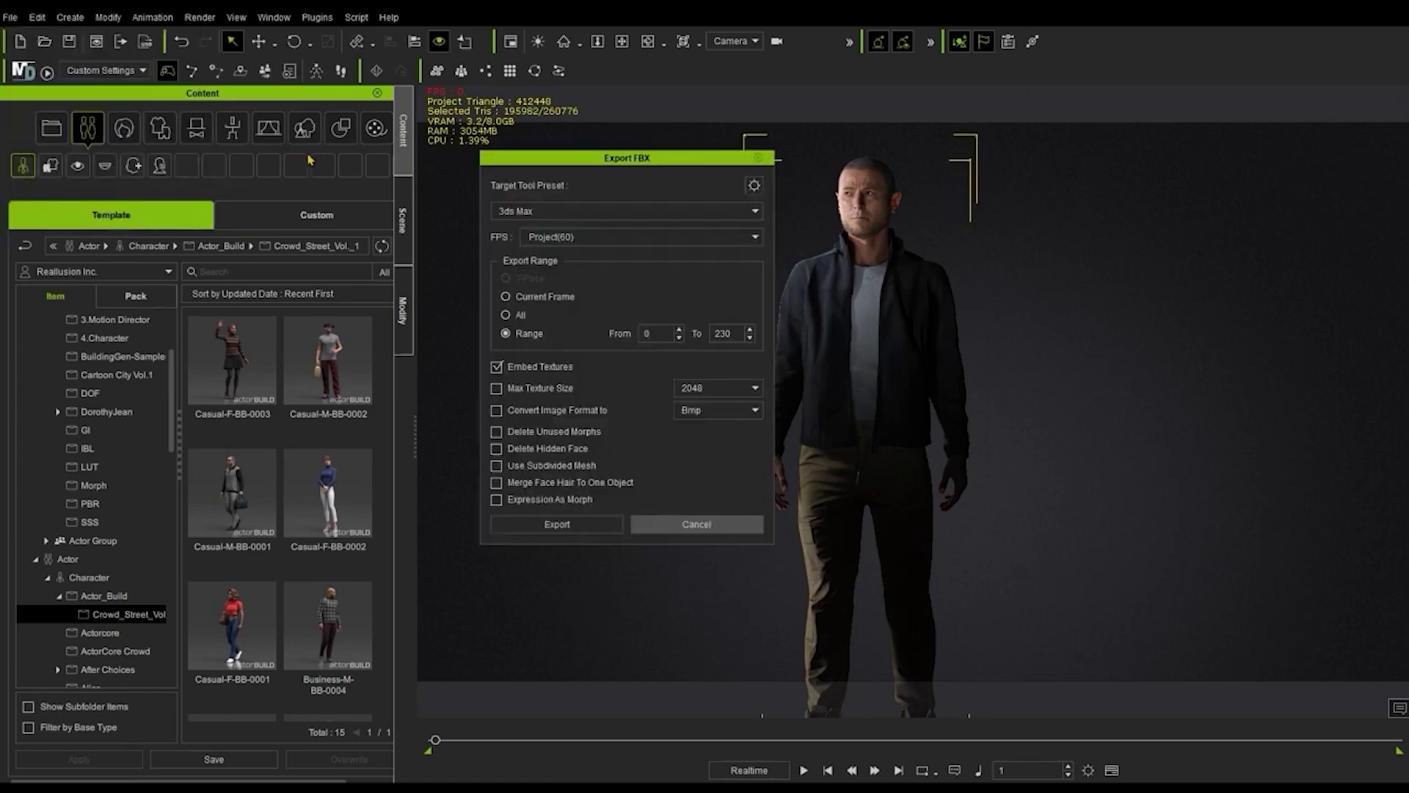
{"action": "left_click", "coordinate": [539, 213]}
{"action": "left_click", "coordinate": [545, 240]}
{"action": "left_click_drag", "start_coordinate": [638, 157], "coordinate": [598, 149]}
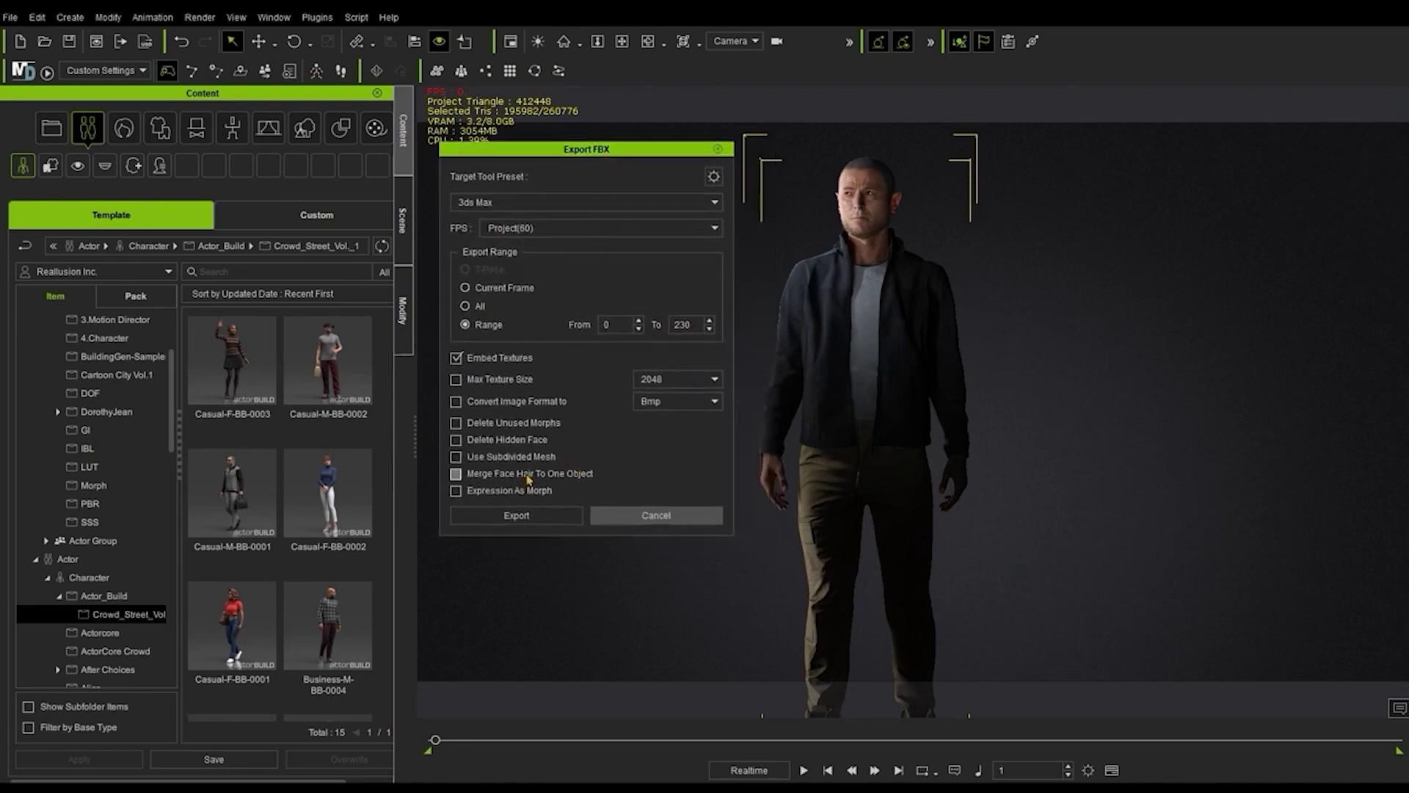
{"action": "left_click", "coordinate": [517, 515]}
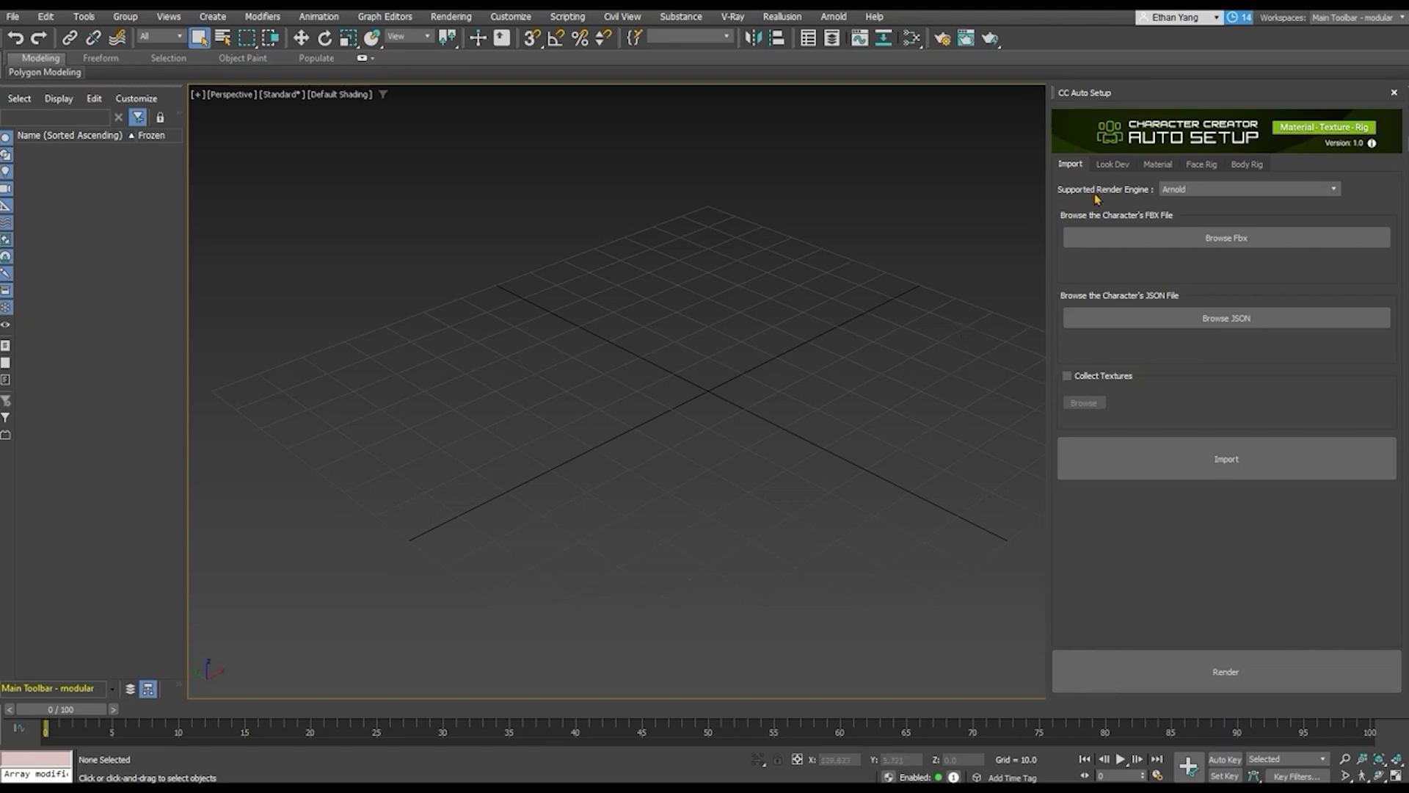
Import the character from Alex.fbx into the scene, accepting the FBX import settings
{"action": "left_click", "coordinate": [1127, 144]}
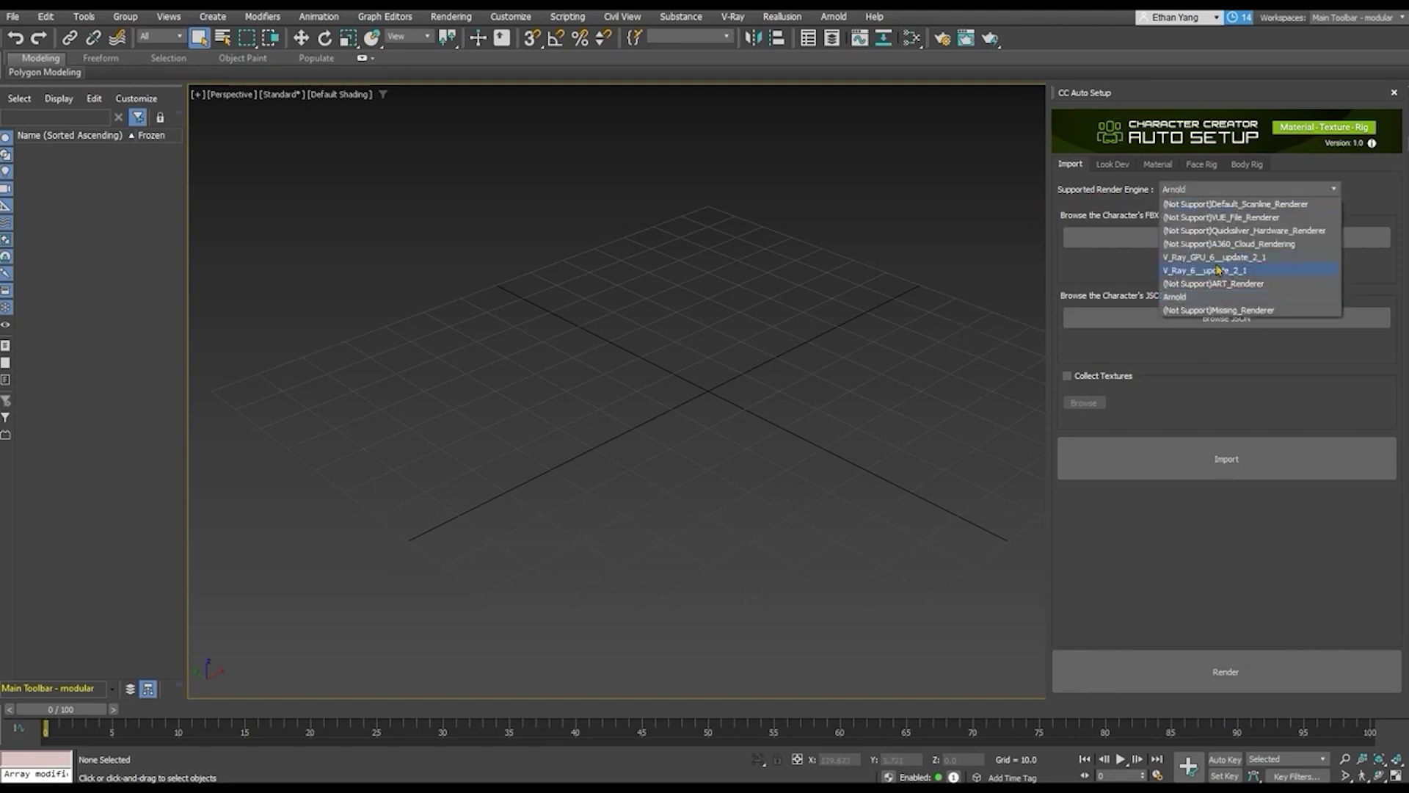
{"action": "left_click", "coordinate": [1287, 288]}
{"action": "left_click", "coordinate": [1194, 240]}
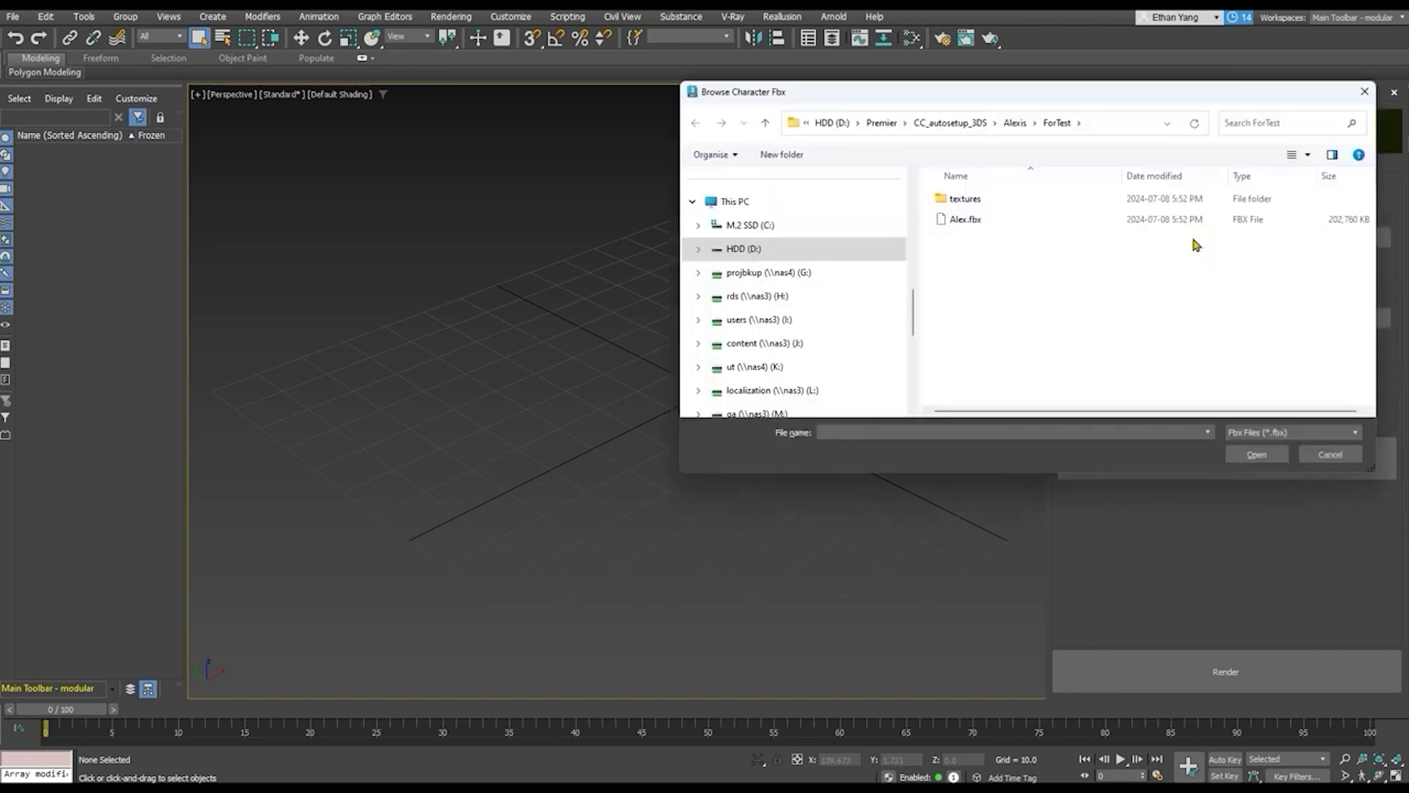
{"action": "left_click", "coordinate": [1009, 221]}
{"action": "left_click", "coordinate": [1254, 455]}
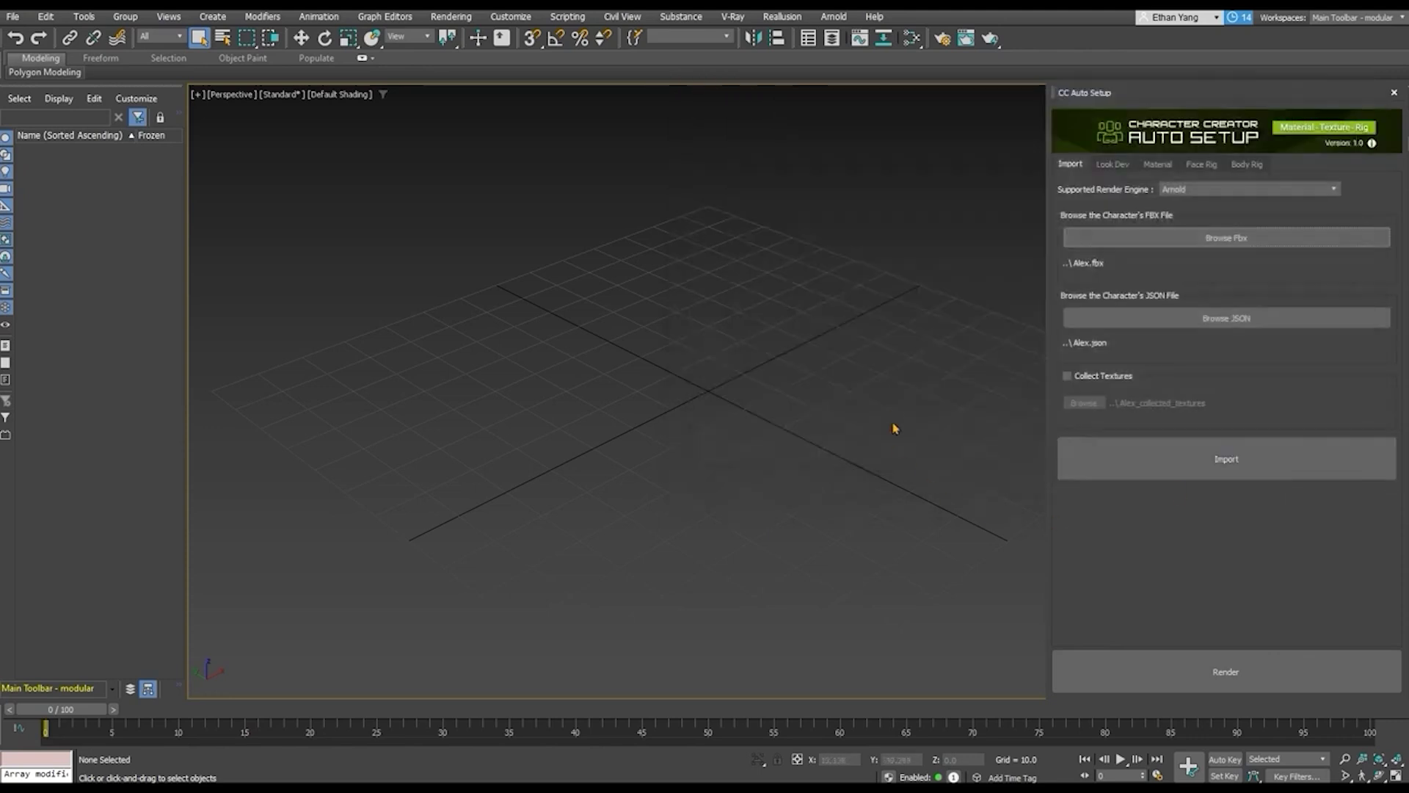
{"action": "left_click", "coordinate": [1086, 469]}
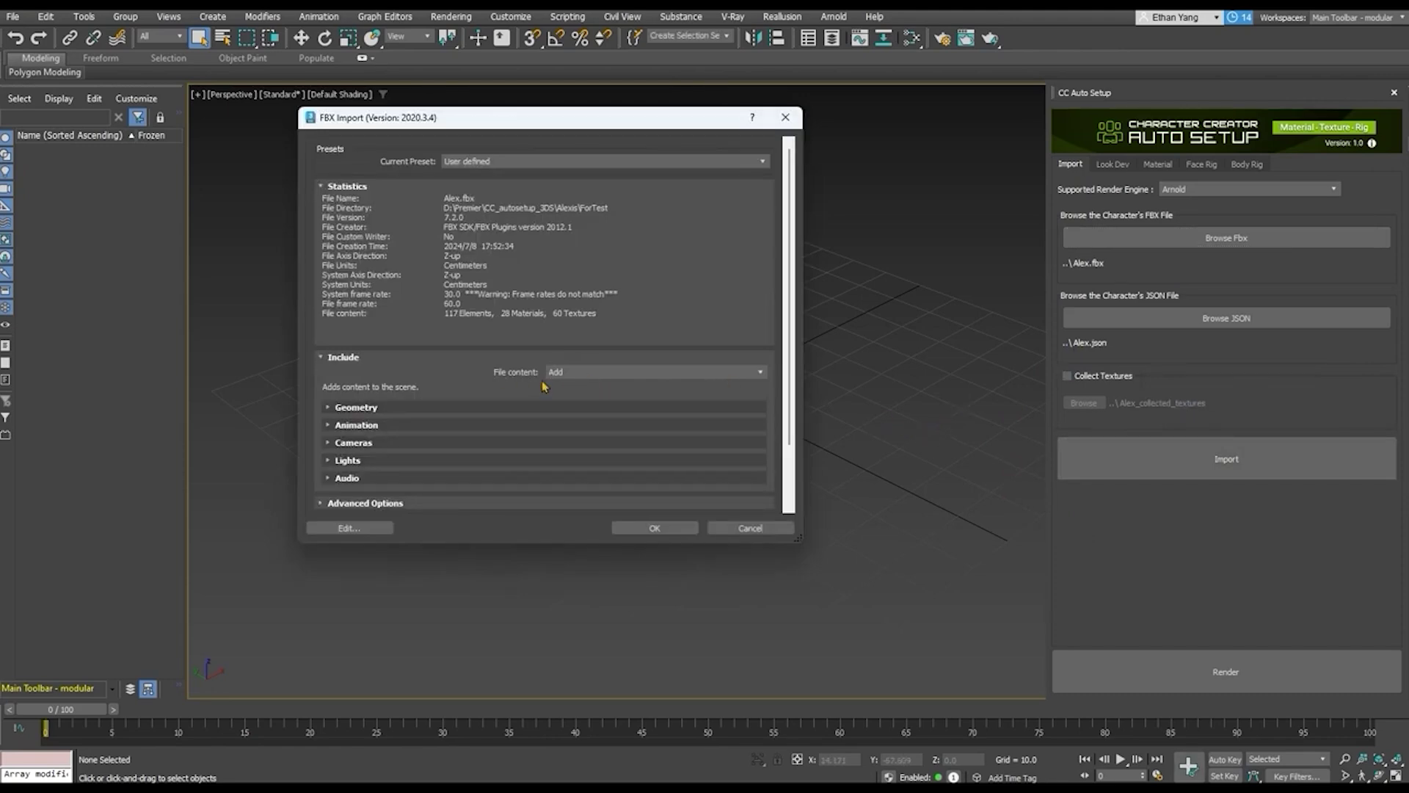
{"action": "left_click", "coordinate": [646, 527]}
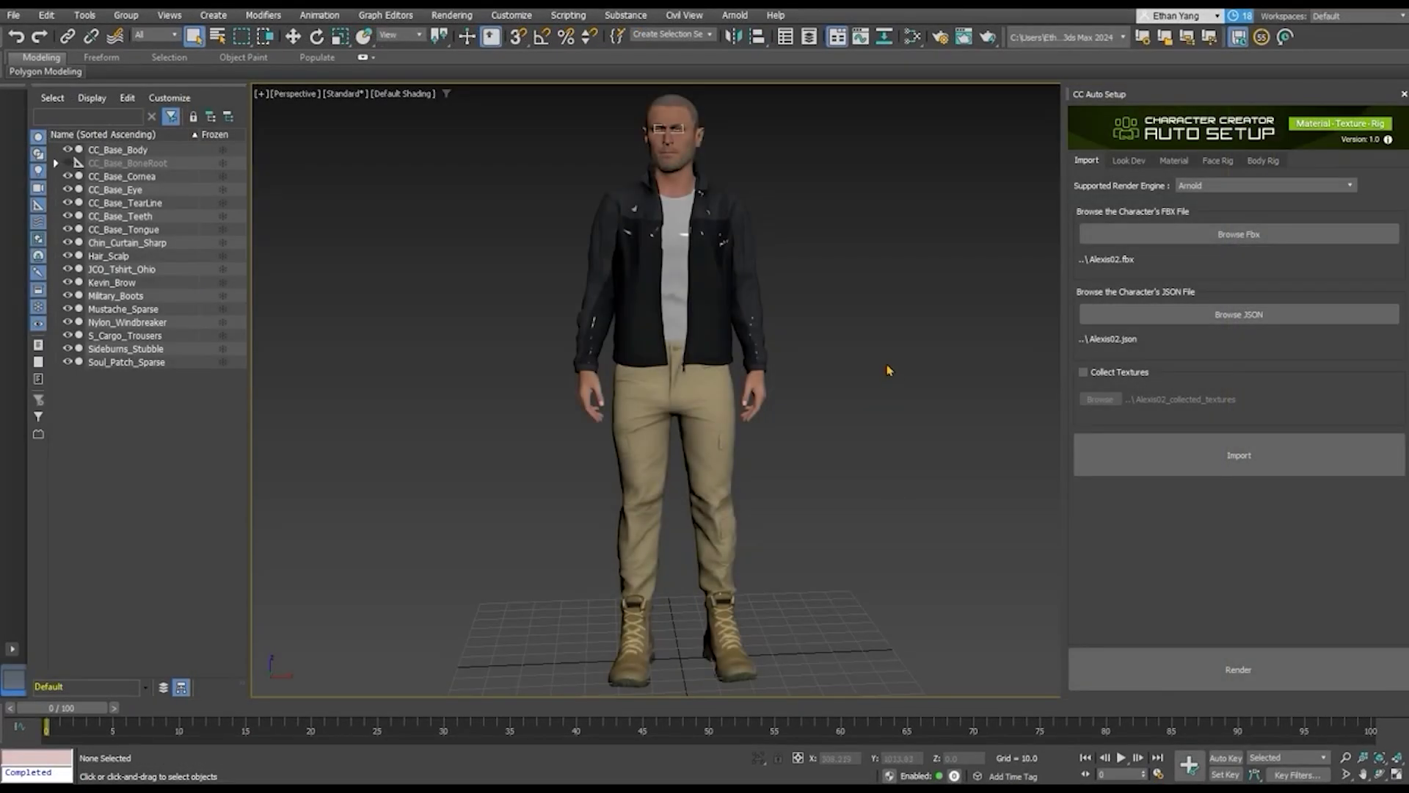
Scrub the animation to frame 93 and raise the inner brows with the Brow_Raise_In morph
{"action": "mouse_move", "coordinate": [70, 707]}
{"action": "left_mouse_down"}
{"action": "mouse_move", "coordinate": [1268, 708]}
{"action": "mouse_move", "coordinate": [62, 708]}
{"action": "left_mouse_up"}
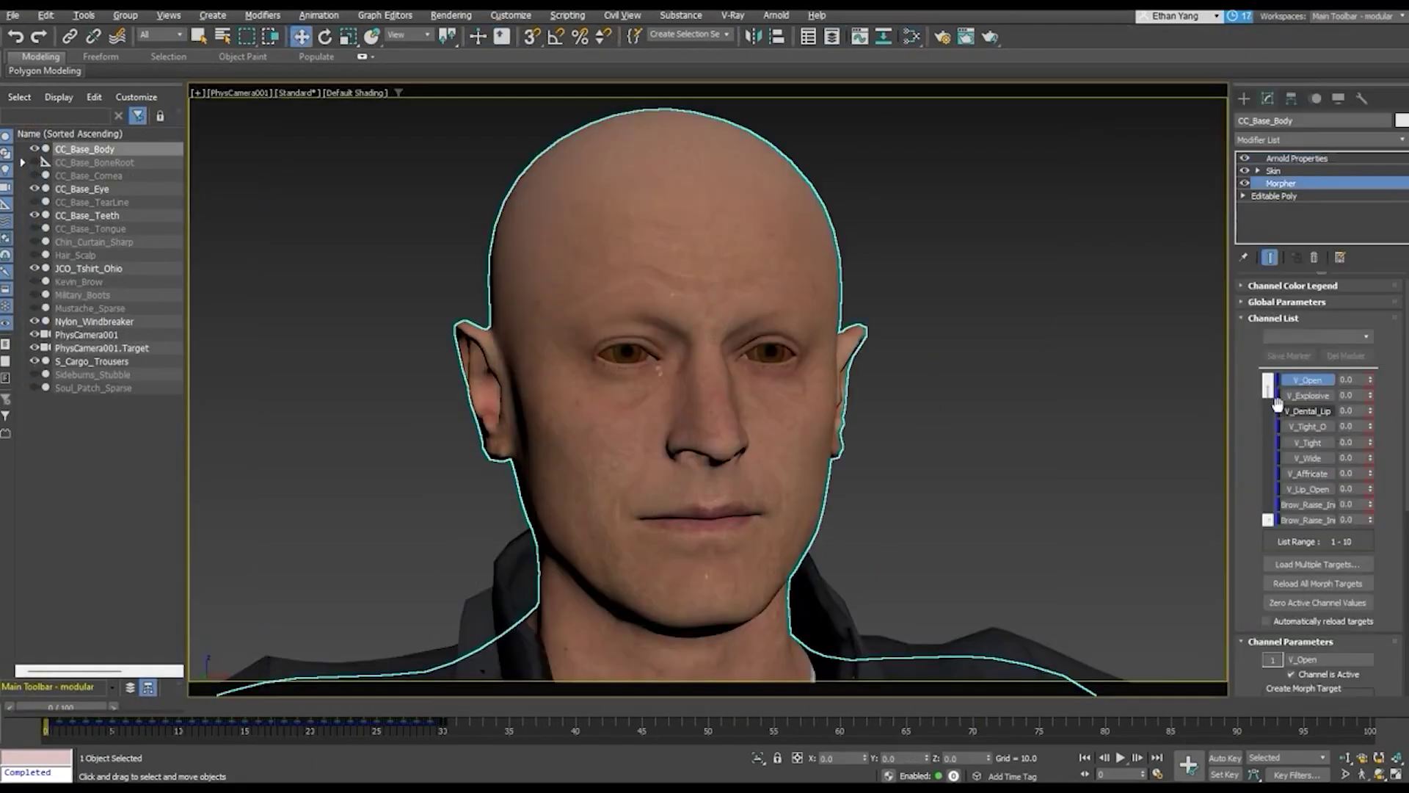
{"action": "left_click_drag", "start_coordinate": [1267, 433], "coordinate": [1267, 399]}
{"action": "left_click_drag", "start_coordinate": [1370, 447], "coordinate": [1369, 440]}
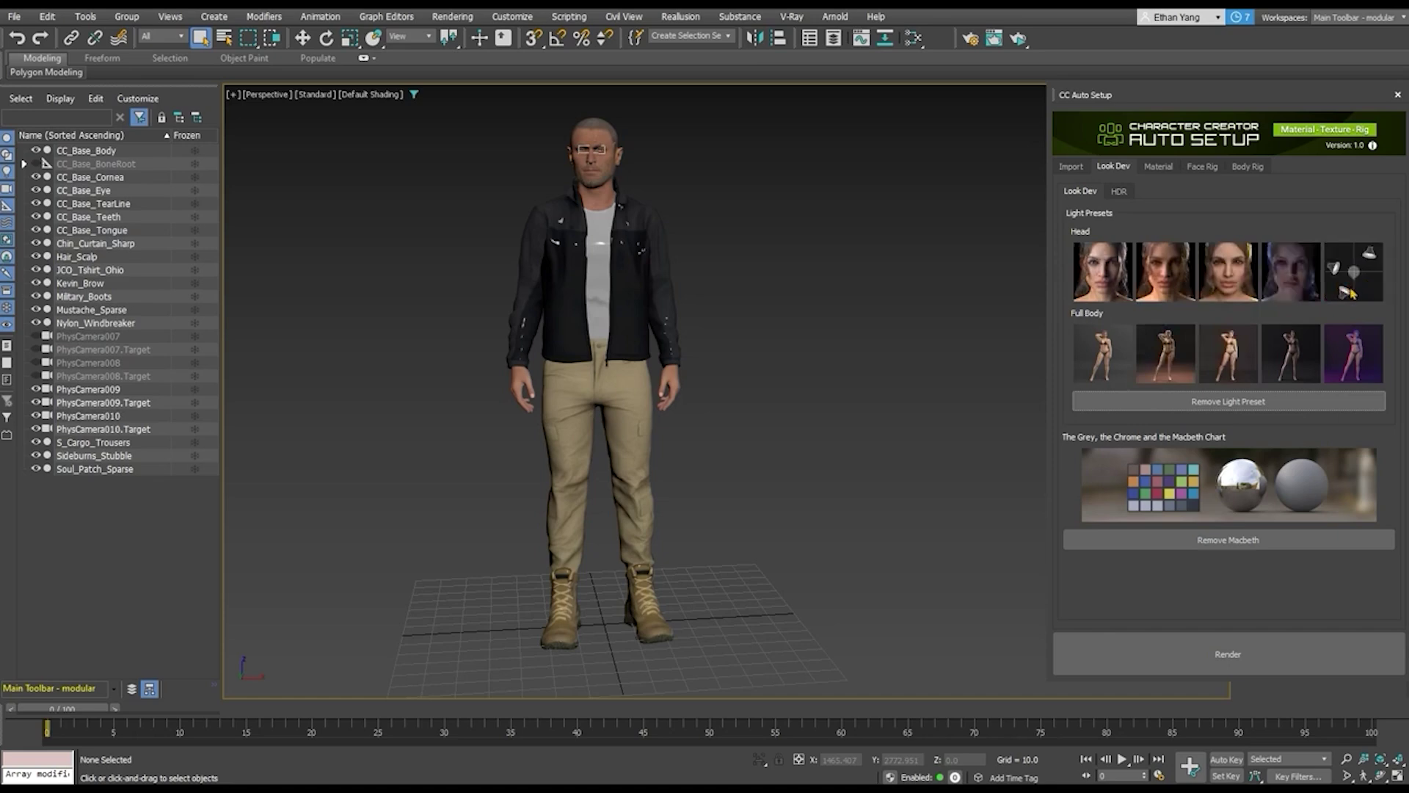
Try a head light preset, remove it, and add grey and chrome balls with Macbeth charts
{"action": "left_click", "coordinate": [1083, 291]}
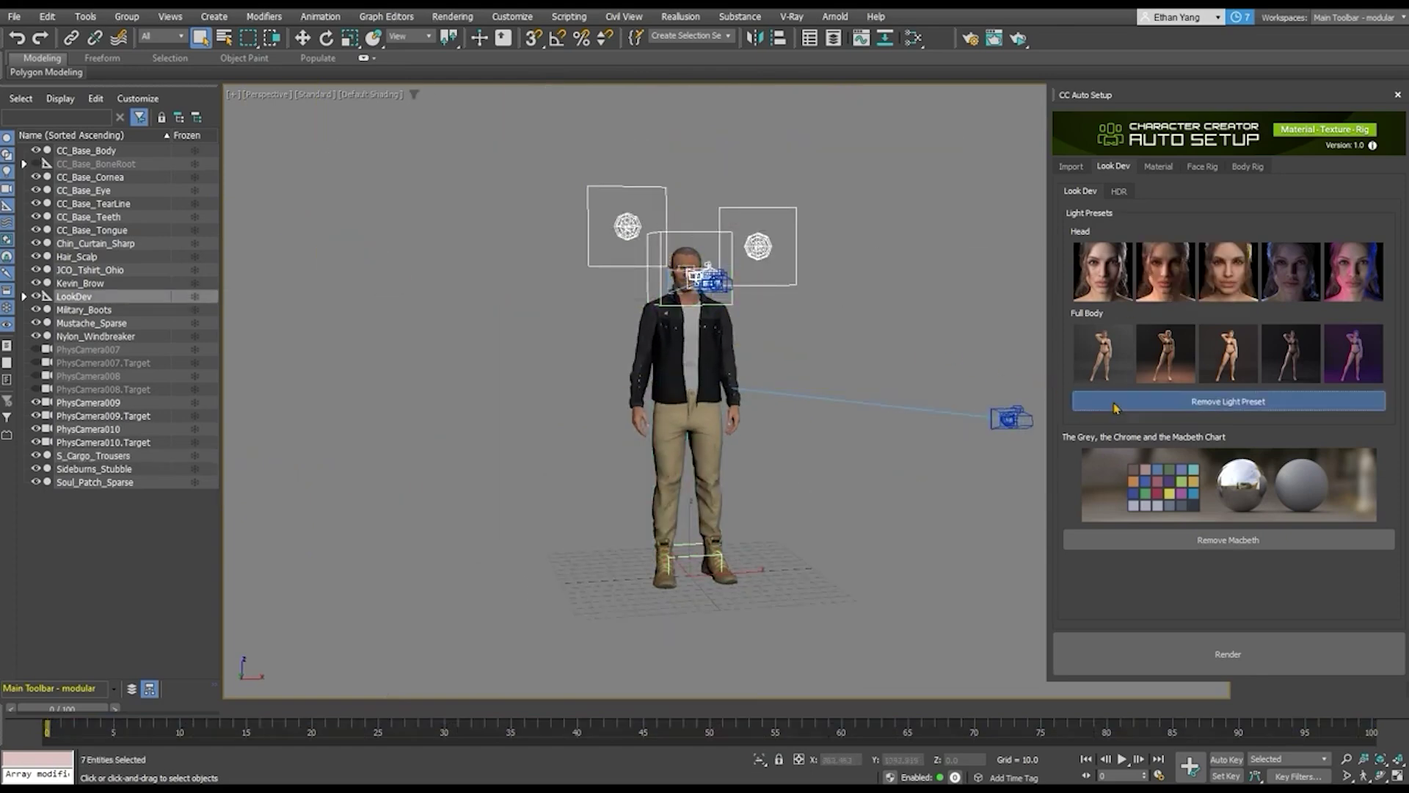
{"action": "left_click", "coordinate": [1115, 404]}
{"action": "left_click", "coordinate": [1167, 485]}
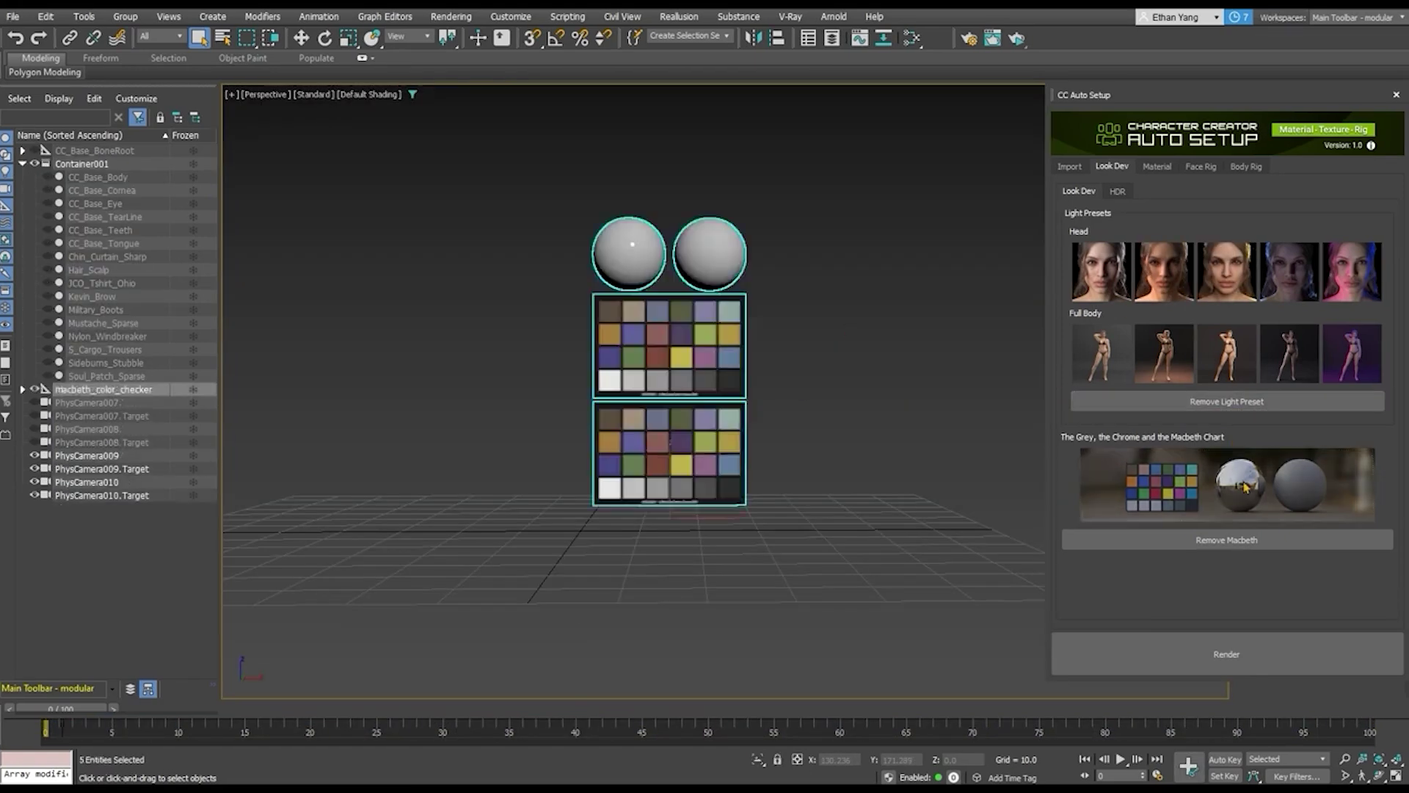
{"action": "left_click", "coordinate": [1118, 192]}
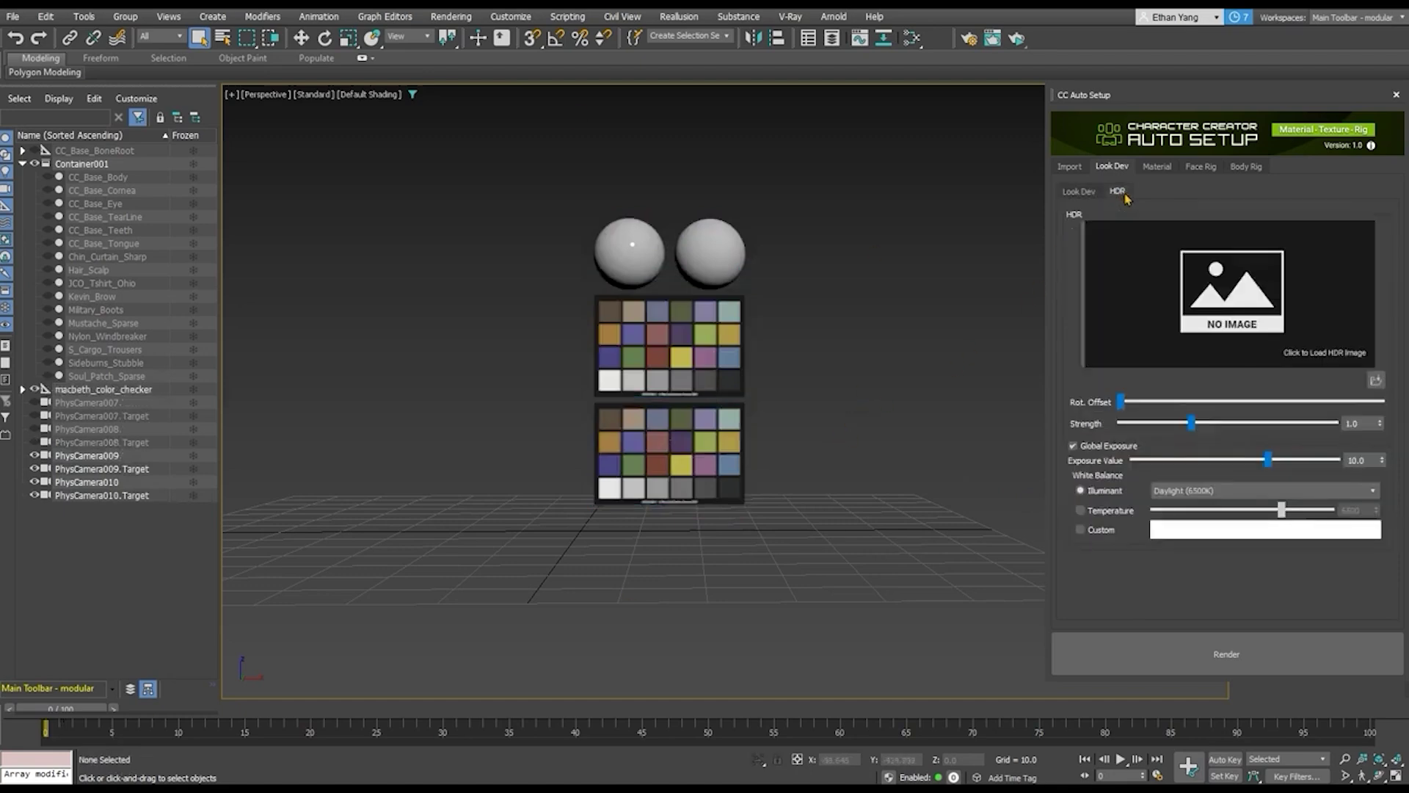
Load the interior room HDR as the environment and offset its rotation
{"action": "left_click", "coordinate": [1196, 313]}
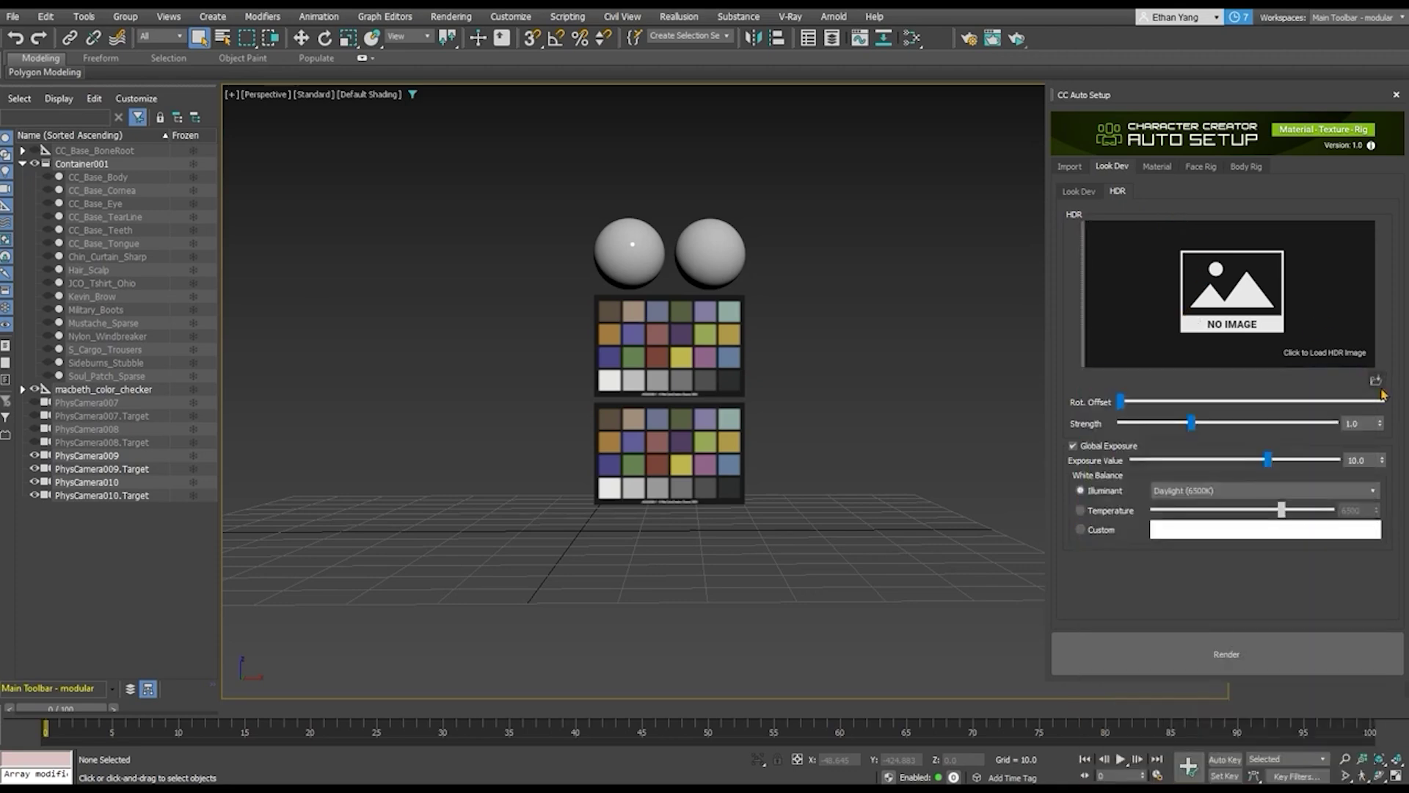
{"action": "left_click", "coordinate": [1157, 352]}
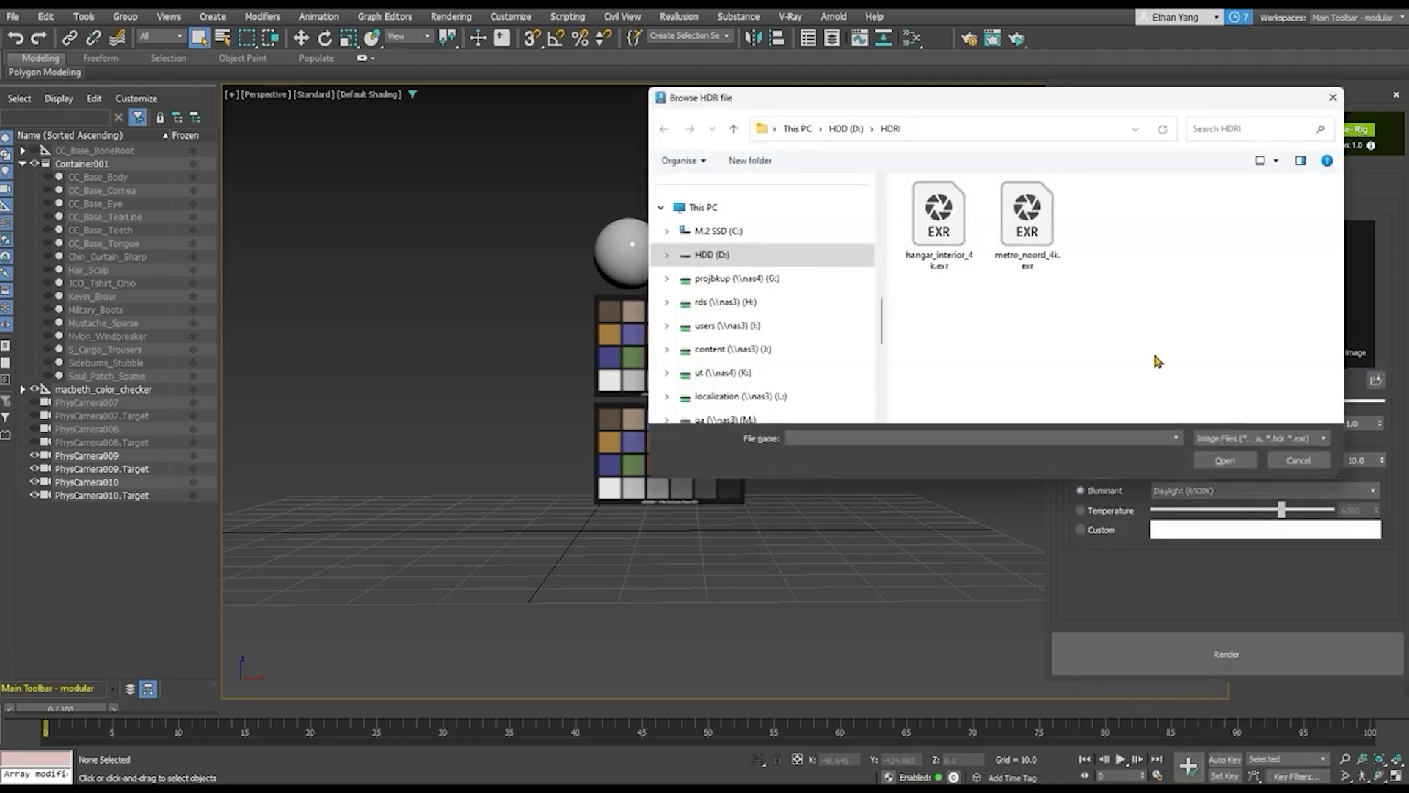
{"action": "left_click", "coordinate": [1298, 460]}
{"action": "left_click", "coordinate": [1286, 330]}
{"action": "left_click", "coordinate": [1205, 492]}
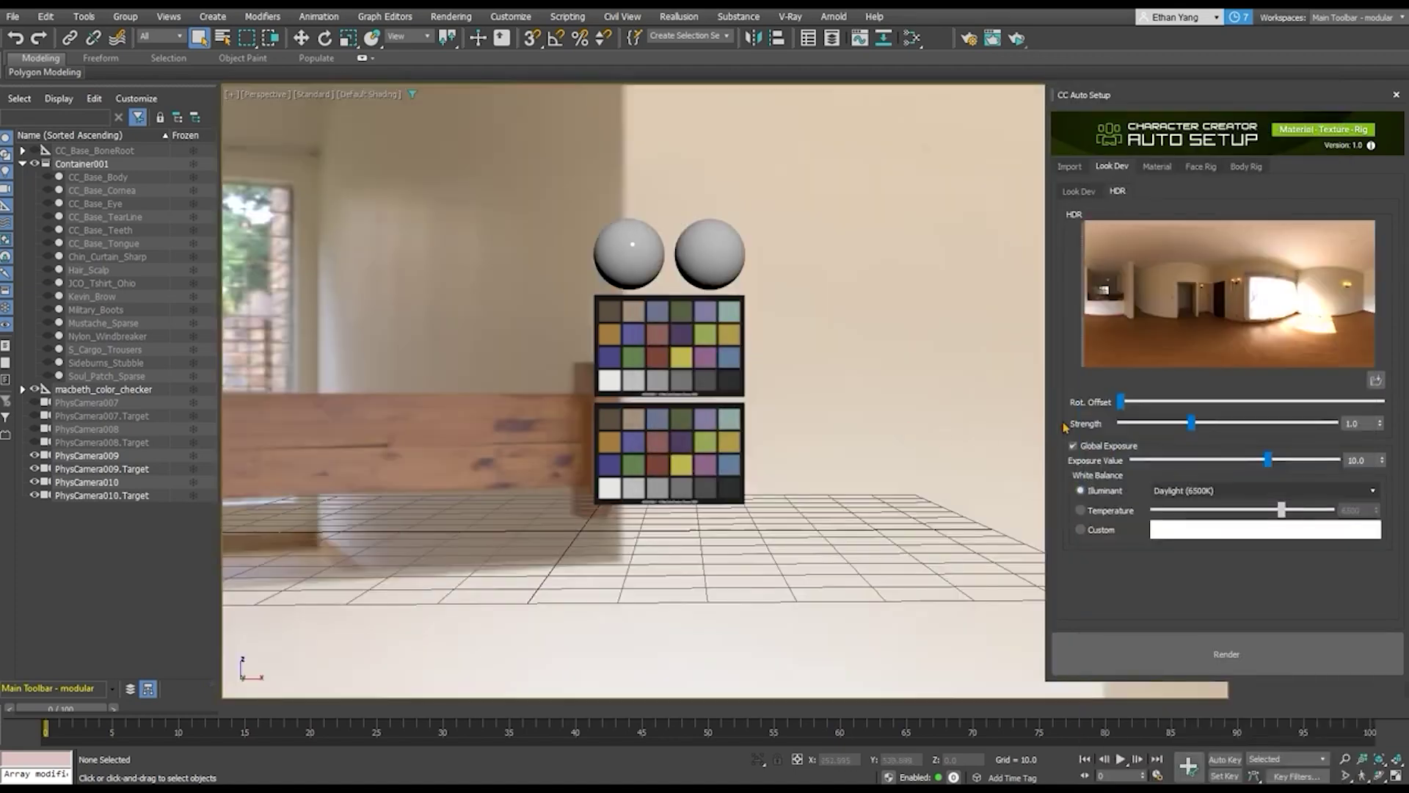
{"action": "left_click_drag", "start_coordinate": [1119, 401], "coordinate": [1333, 401]}
Adjust the environment exposure value and render an ActiveShade preview of the light setup
{"action": "left_click", "coordinate": [1227, 654]}
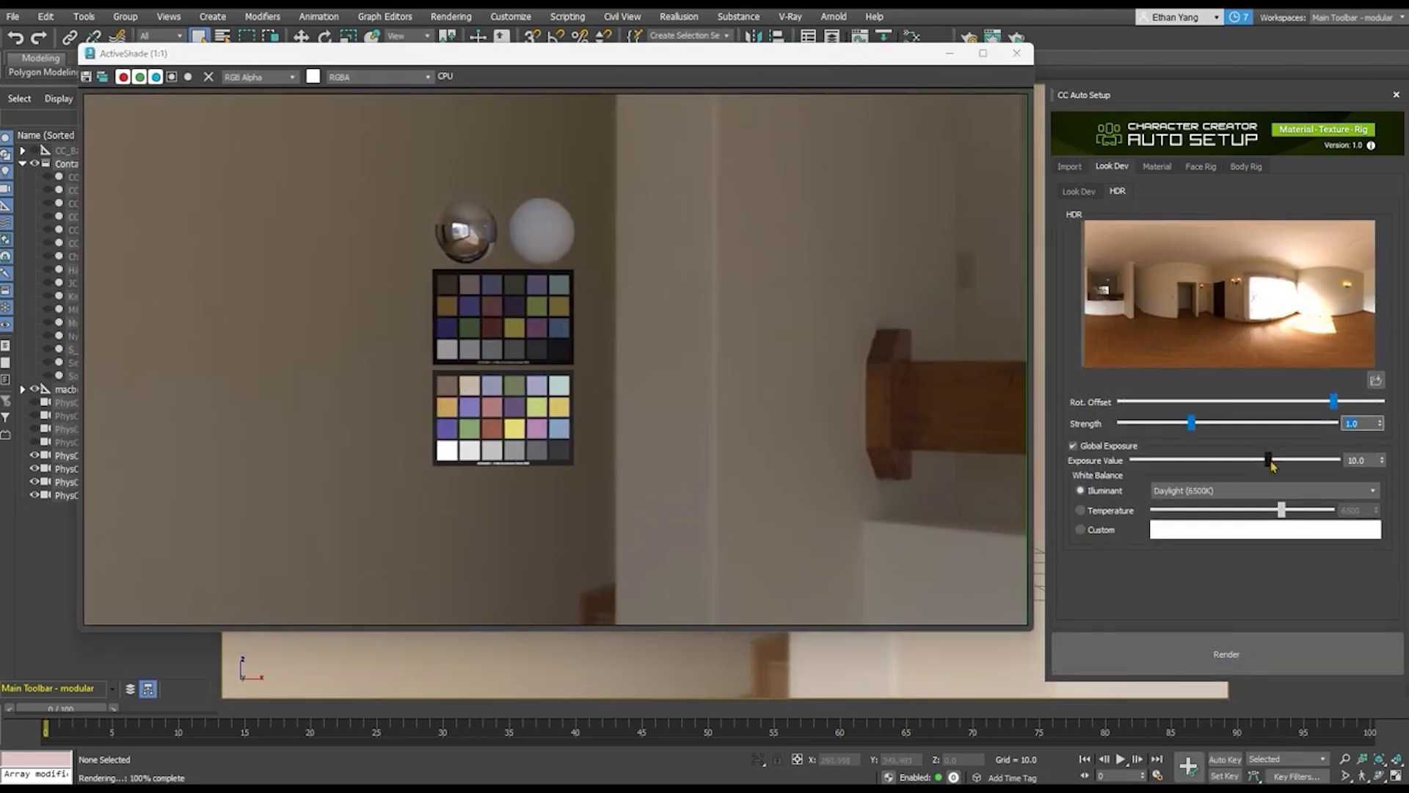
{"action": "mouse_move", "coordinate": [1267, 460]}
{"action": "left_mouse_down"}
{"action": "mouse_move", "coordinate": [1289, 460]}
{"action": "mouse_move", "coordinate": [1253, 459]}
{"action": "left_mouse_up"}
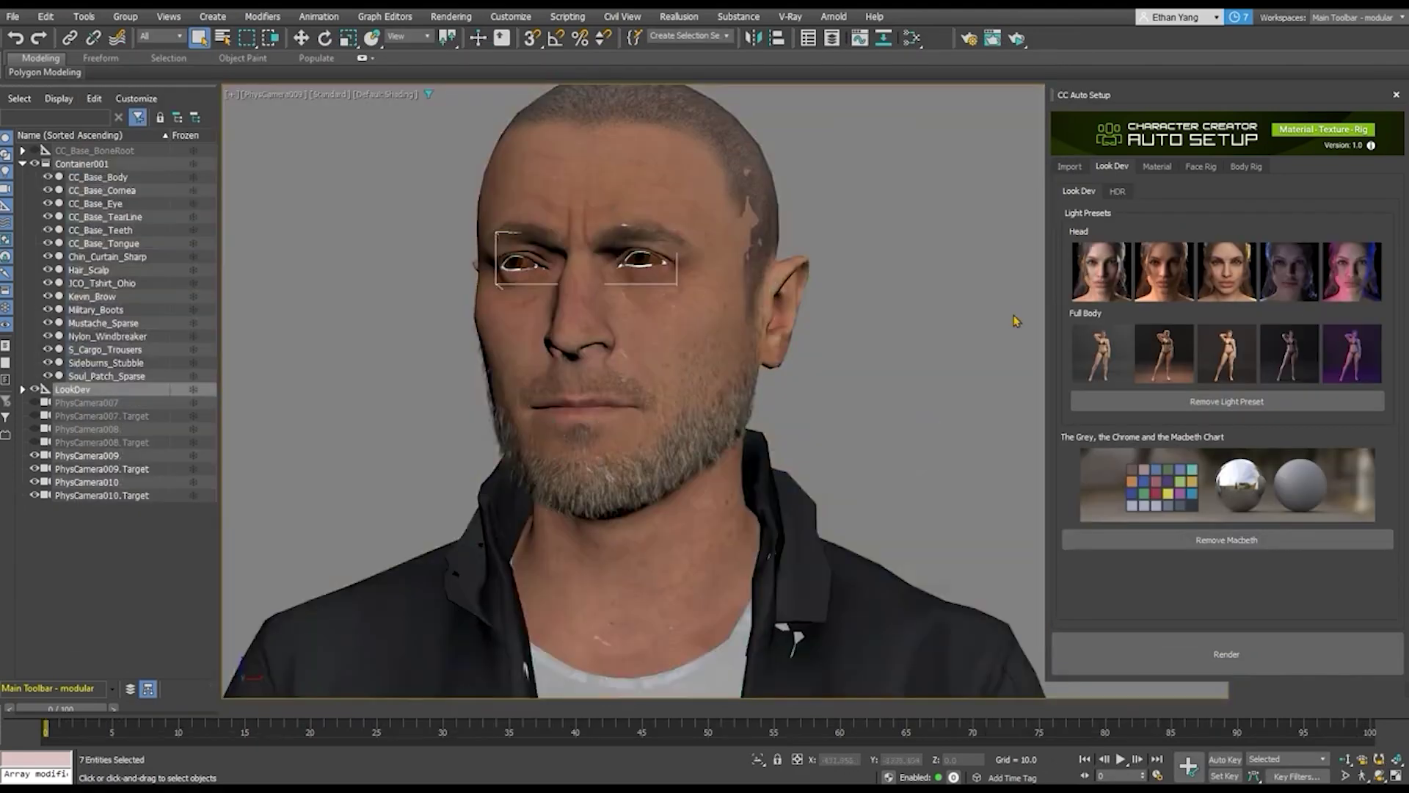
{"action": "left_click", "coordinate": [1070, 665]}
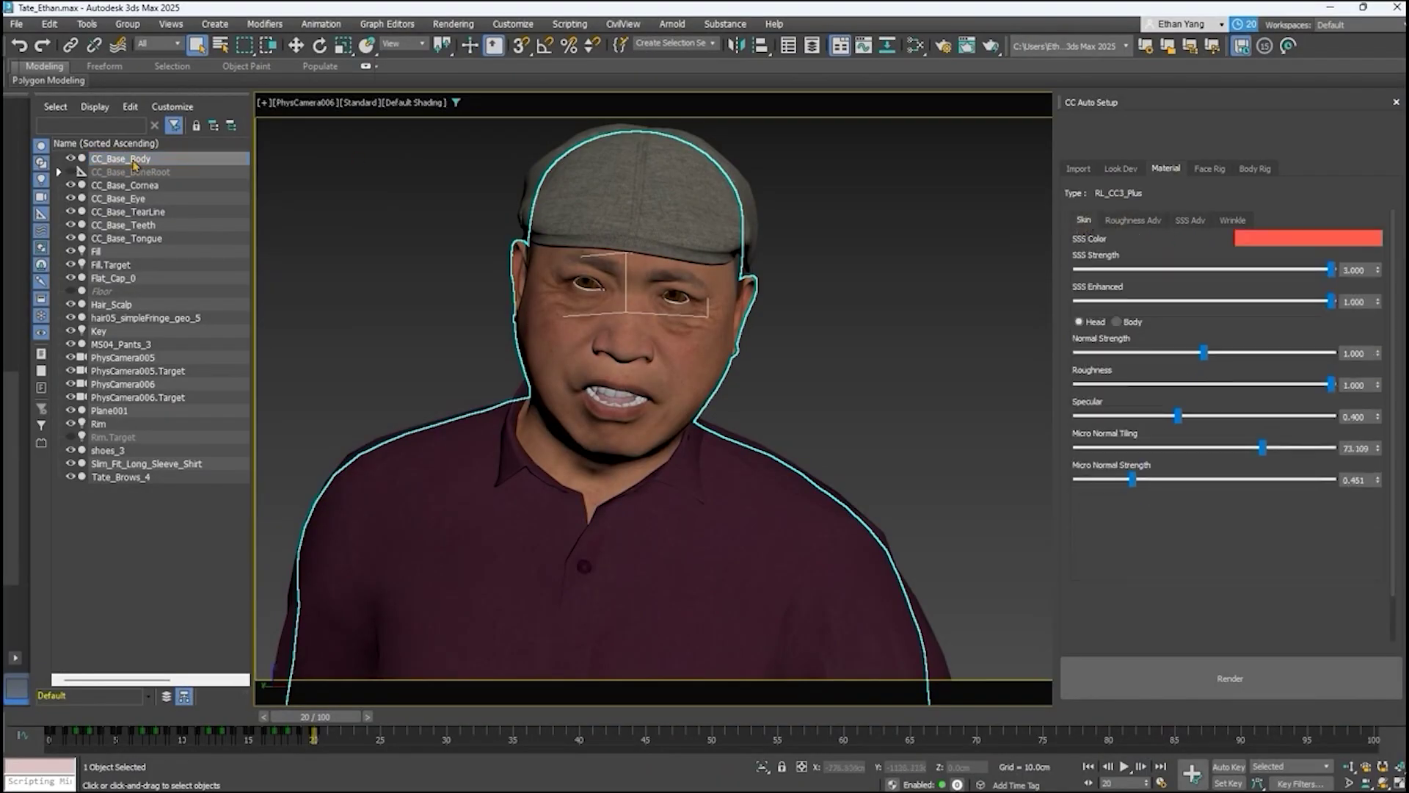
Review the cornea's iris, limbus and sclera settings, then the tearline, teeth and tongue materials
{"action": "left_click", "coordinate": [134, 185]}
{"action": "left_click", "coordinate": [1126, 238]}
{"action": "left_click", "coordinate": [1159, 239]}
{"action": "left_click", "coordinate": [1196, 240]}
{"action": "left_click", "coordinate": [180, 212]}
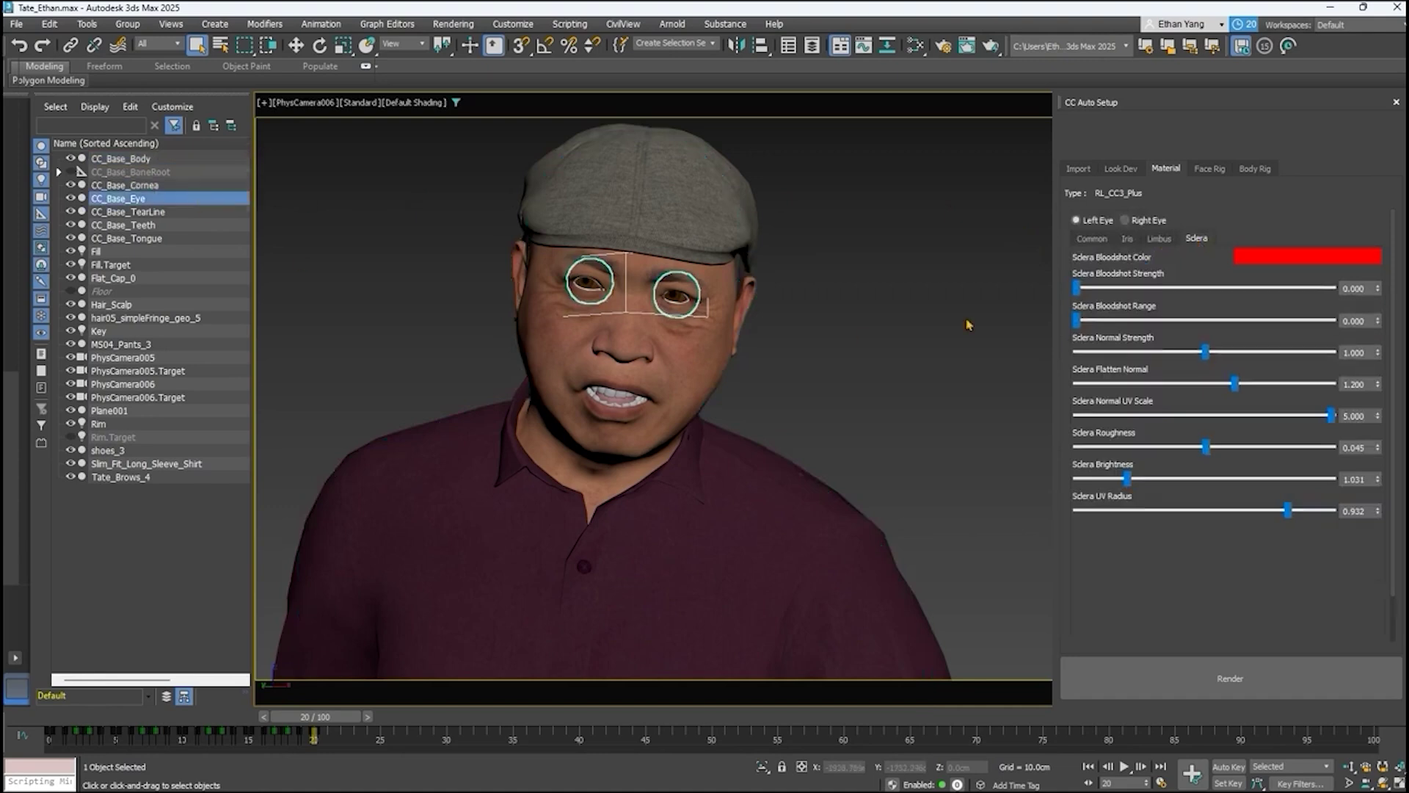
{"action": "left_click", "coordinate": [152, 225]}
{"action": "left_click", "coordinate": [153, 238]}
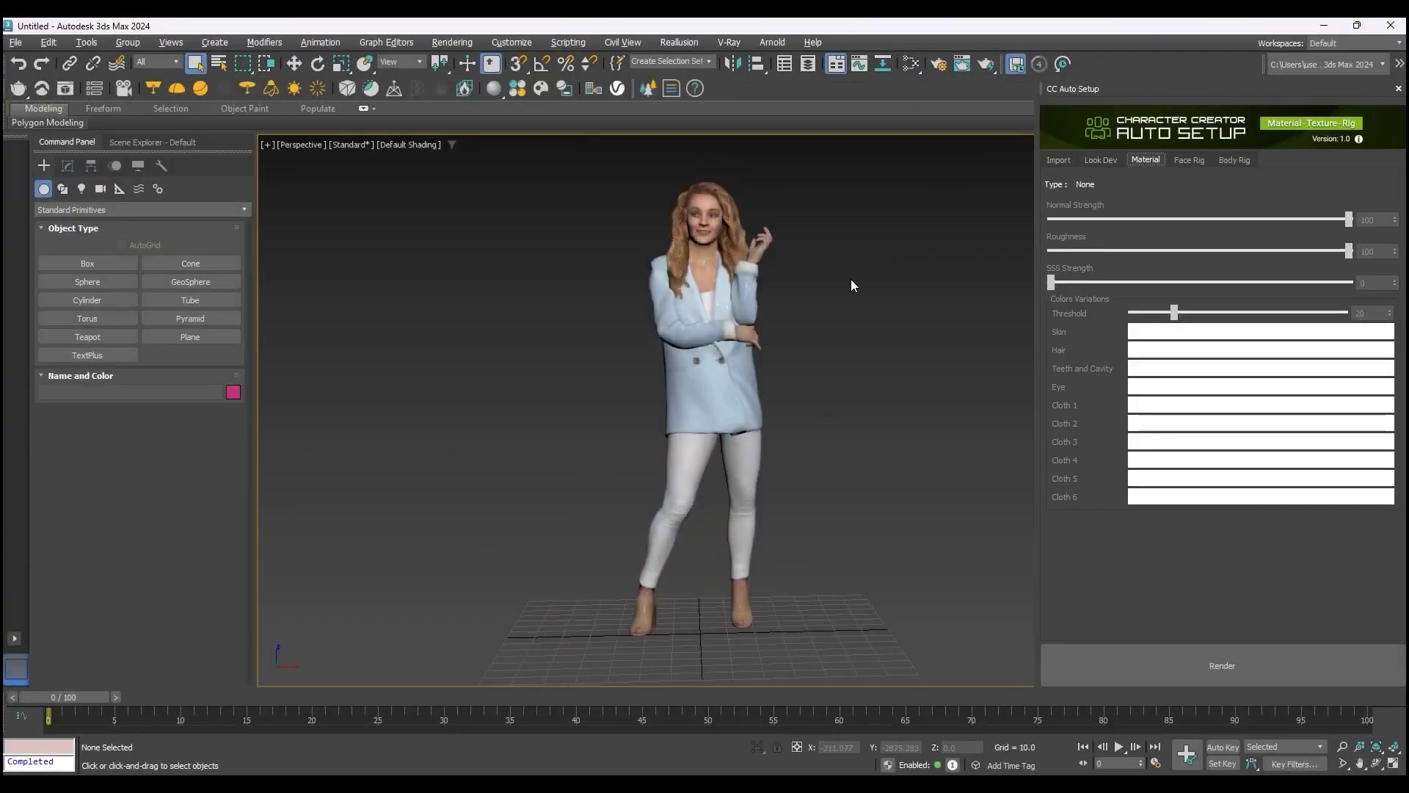
Show the body's skin settings and compare skin and micro normal renders before and after
{"action": "left_click", "coordinate": [741, 300]}
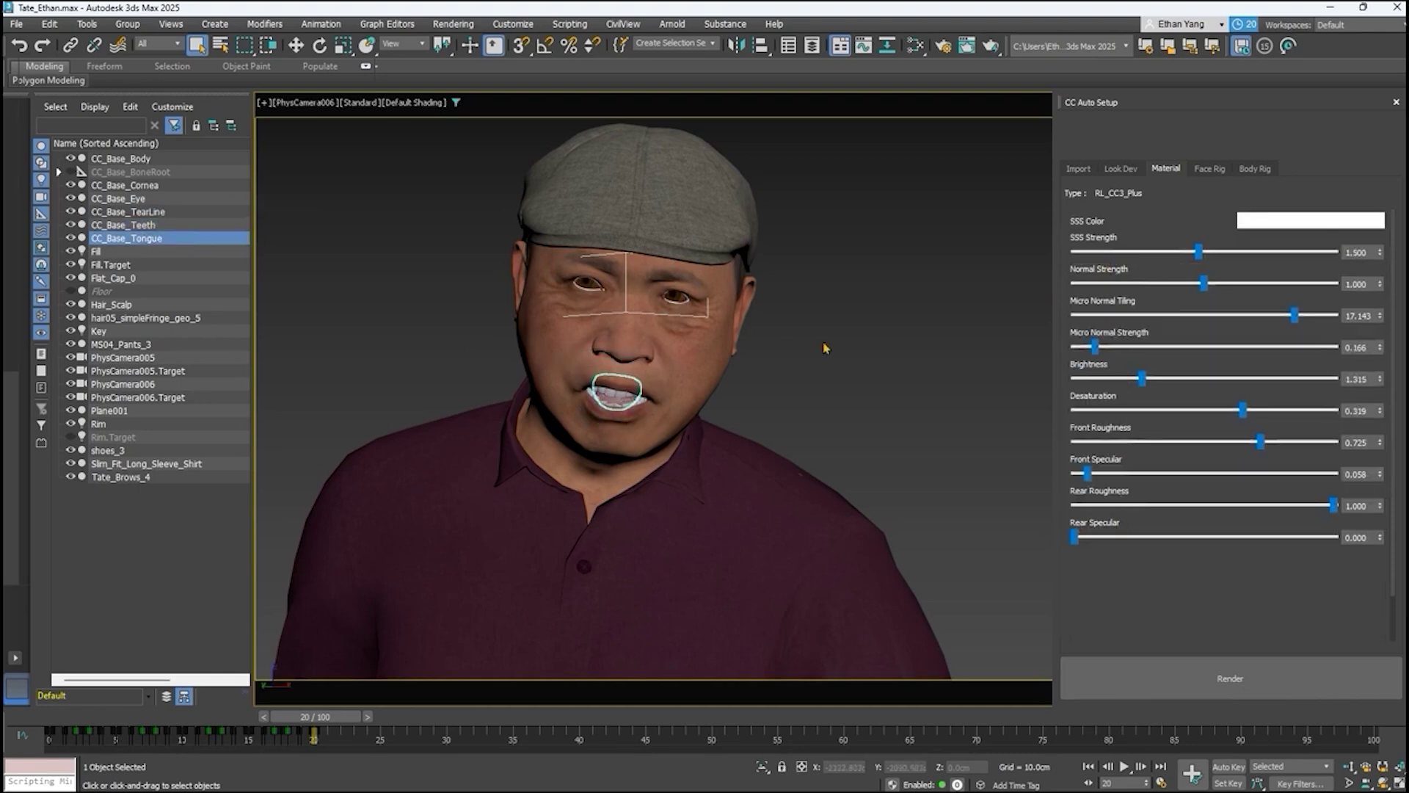
{"action": "left_click", "coordinate": [179, 161]}
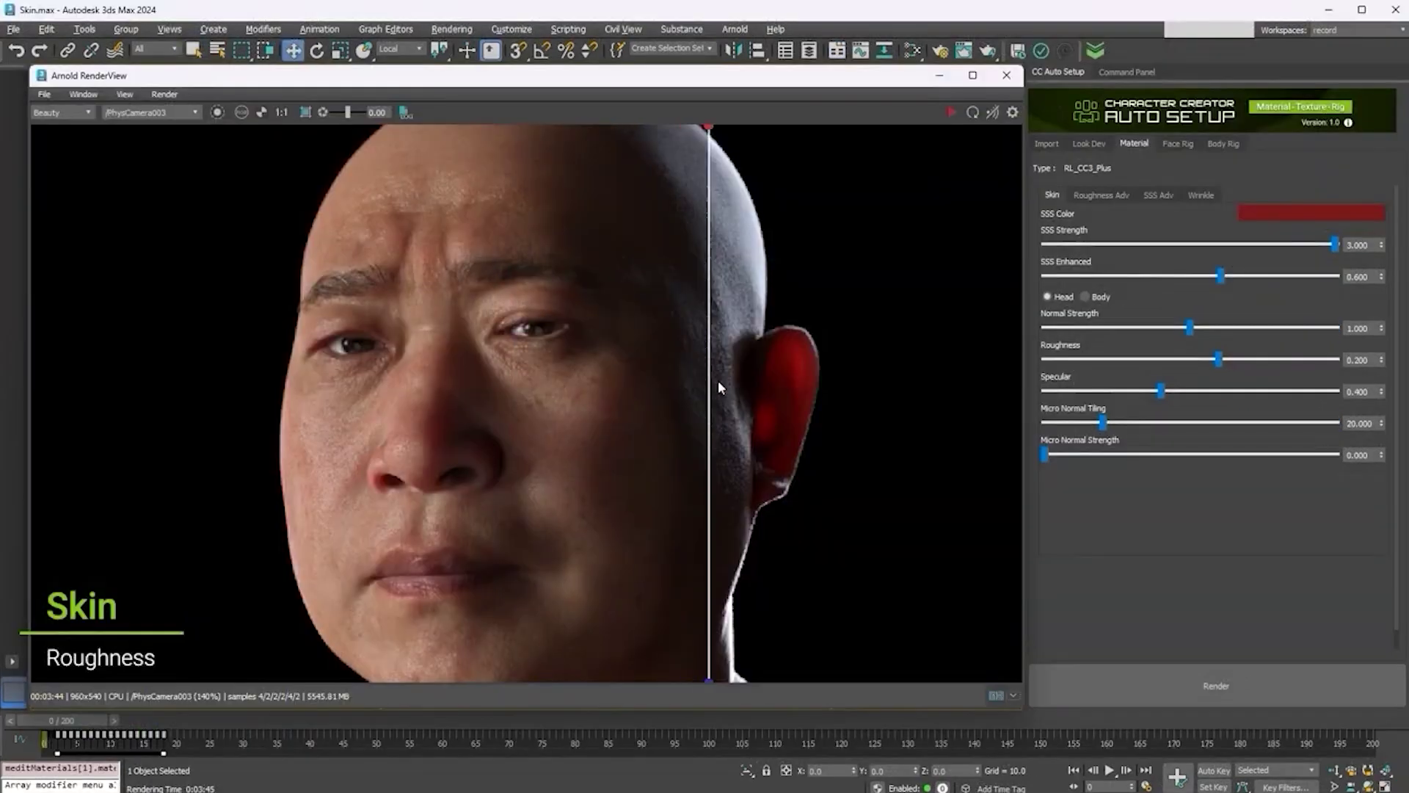
{"action": "left_click_drag", "start_coordinate": [718, 380], "coordinate": [251, 382]}
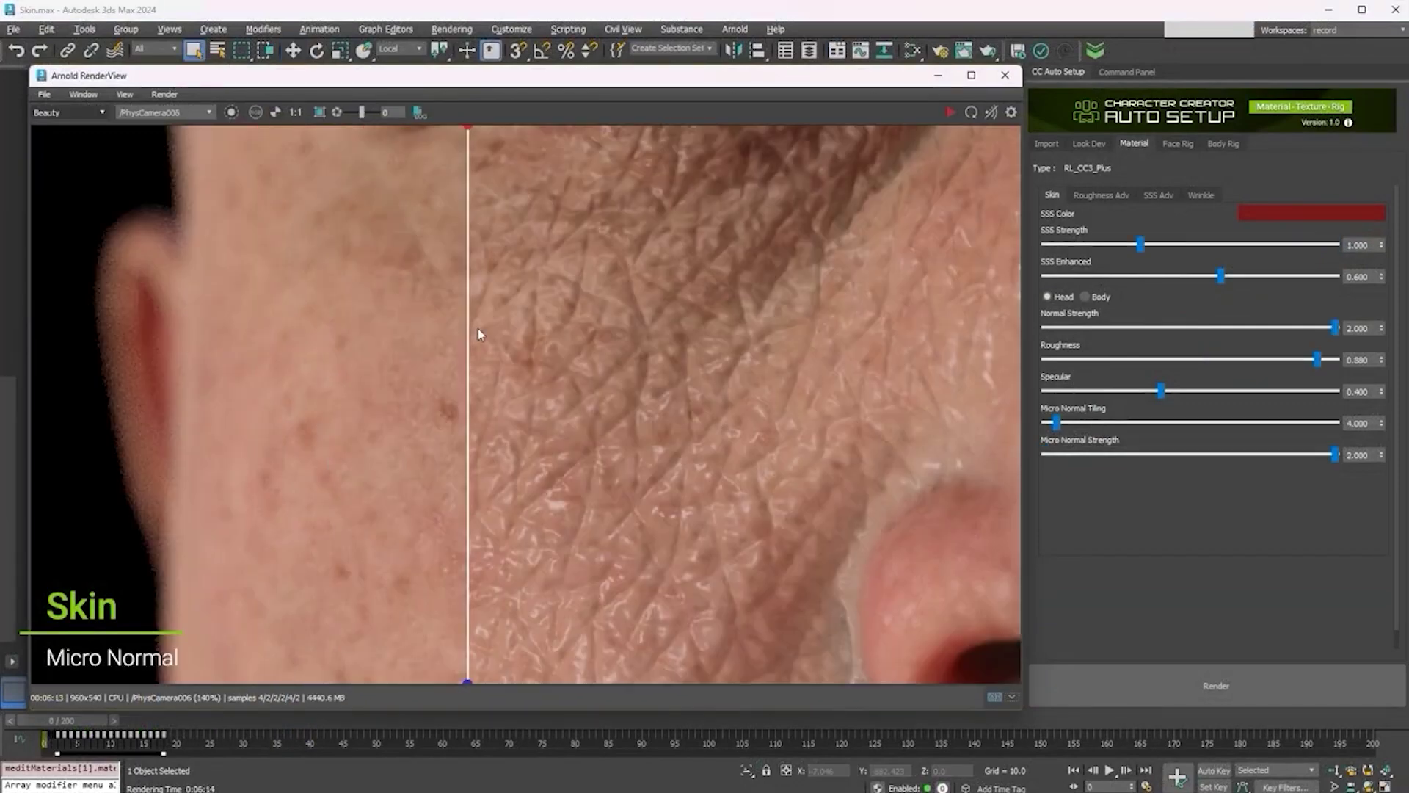
{"action": "left_click_drag", "start_coordinate": [478, 328], "coordinate": [348, 353]}
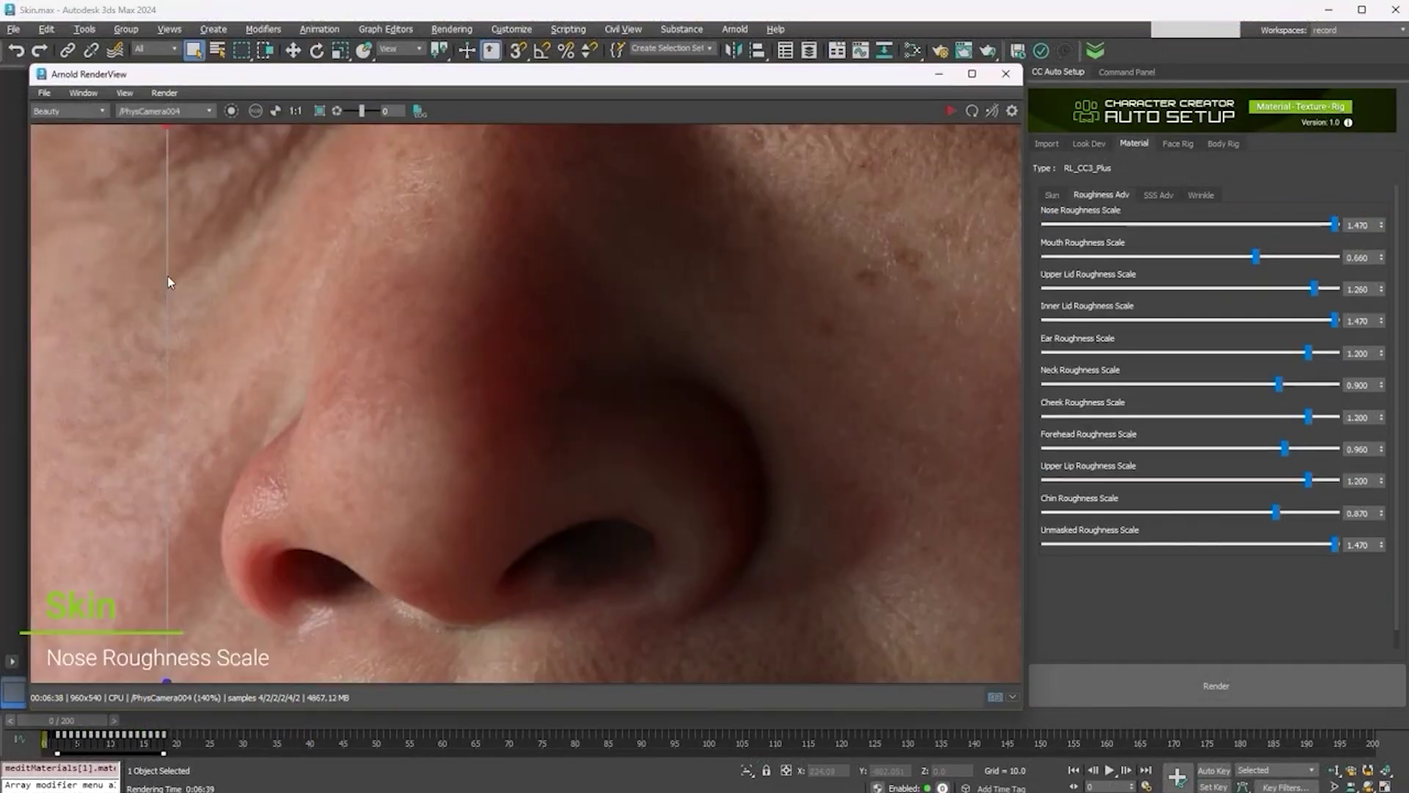
Wipe across Arnold renders comparing nose roughness, cheek, ear SSS and eye settings
{"action": "left_click_drag", "start_coordinate": [167, 276], "coordinate": [737, 257]}
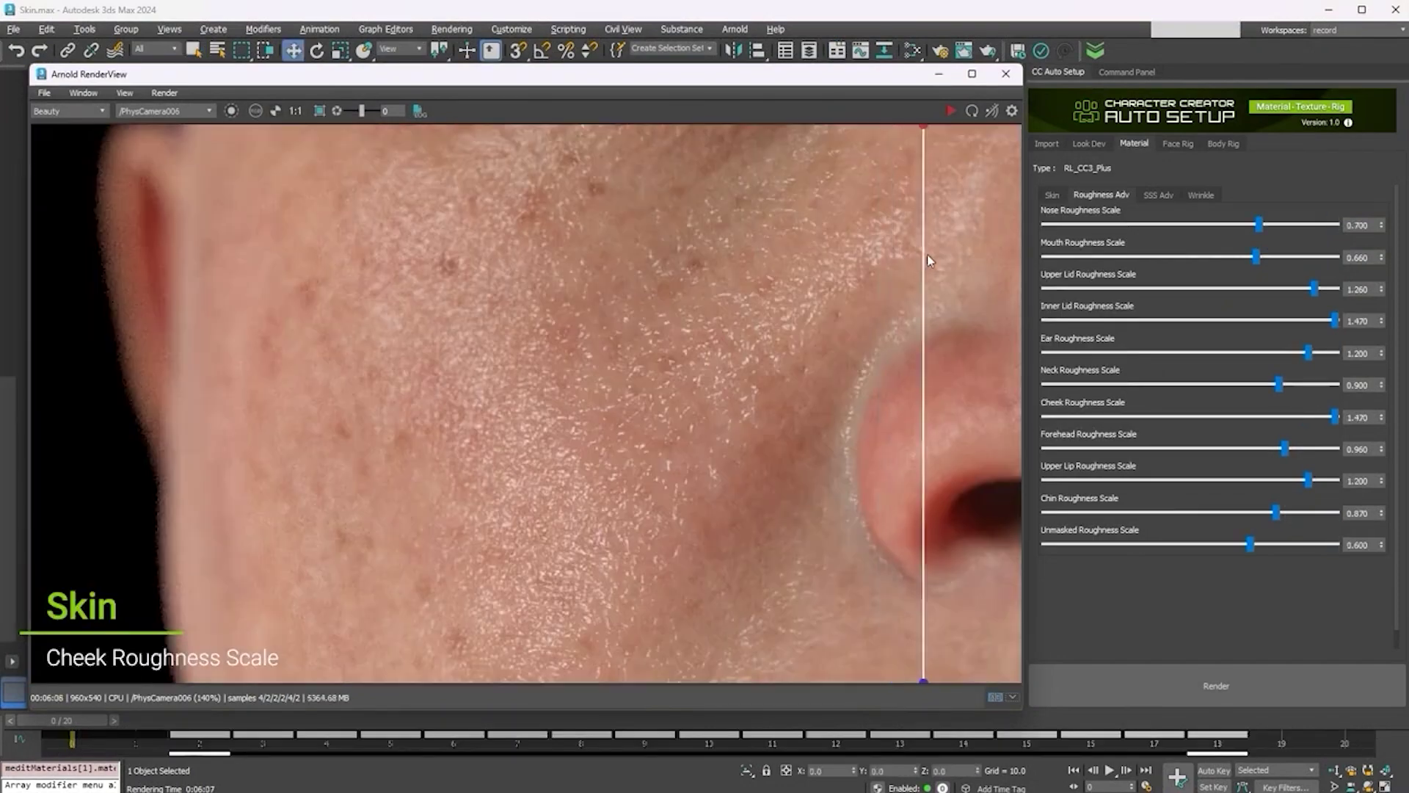
{"action": "left_click_drag", "start_coordinate": [928, 259], "coordinate": [318, 253]}
{"action": "left_click_drag", "start_coordinate": [318, 253], "coordinate": [299, 253]}
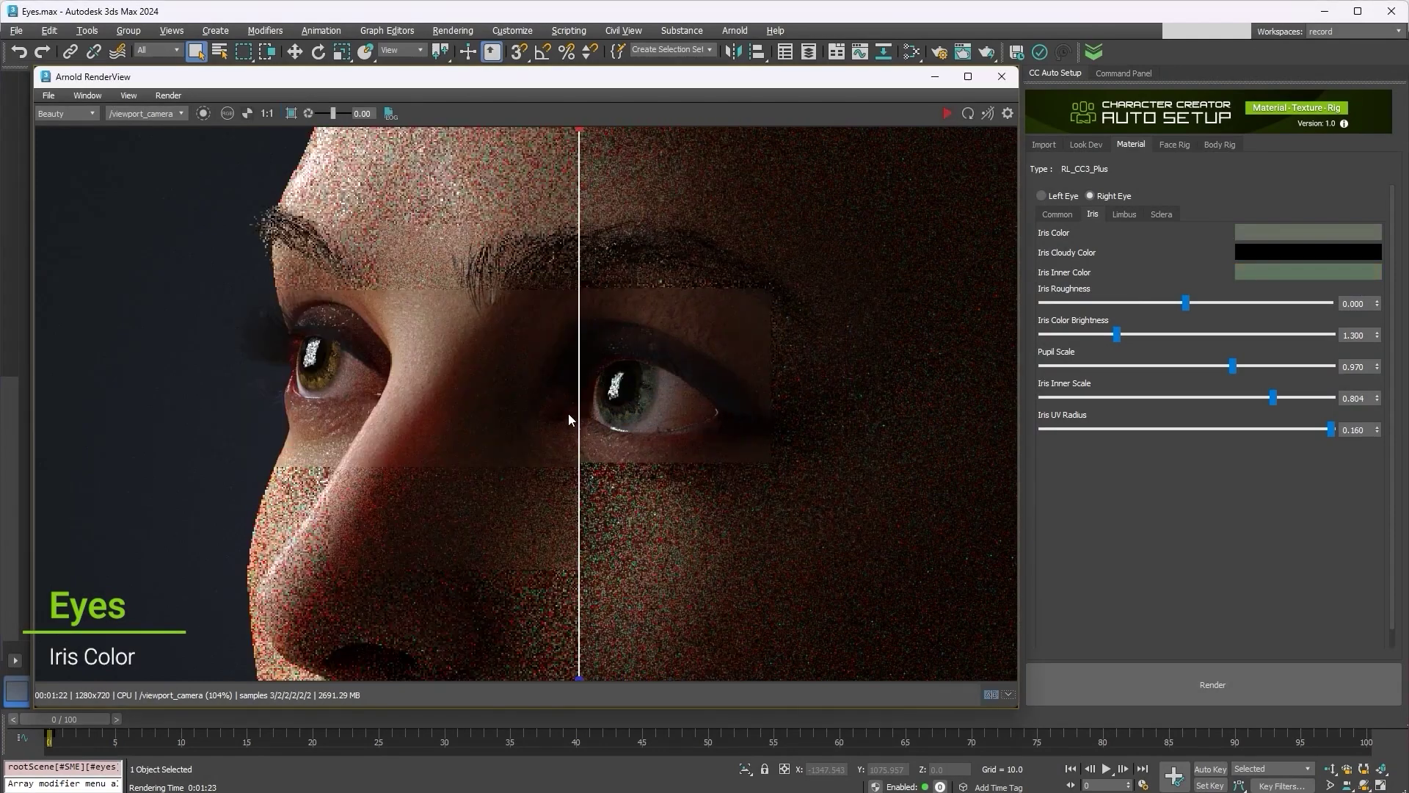
{"action": "left_click_drag", "start_coordinate": [568, 412], "coordinate": [277, 417]}
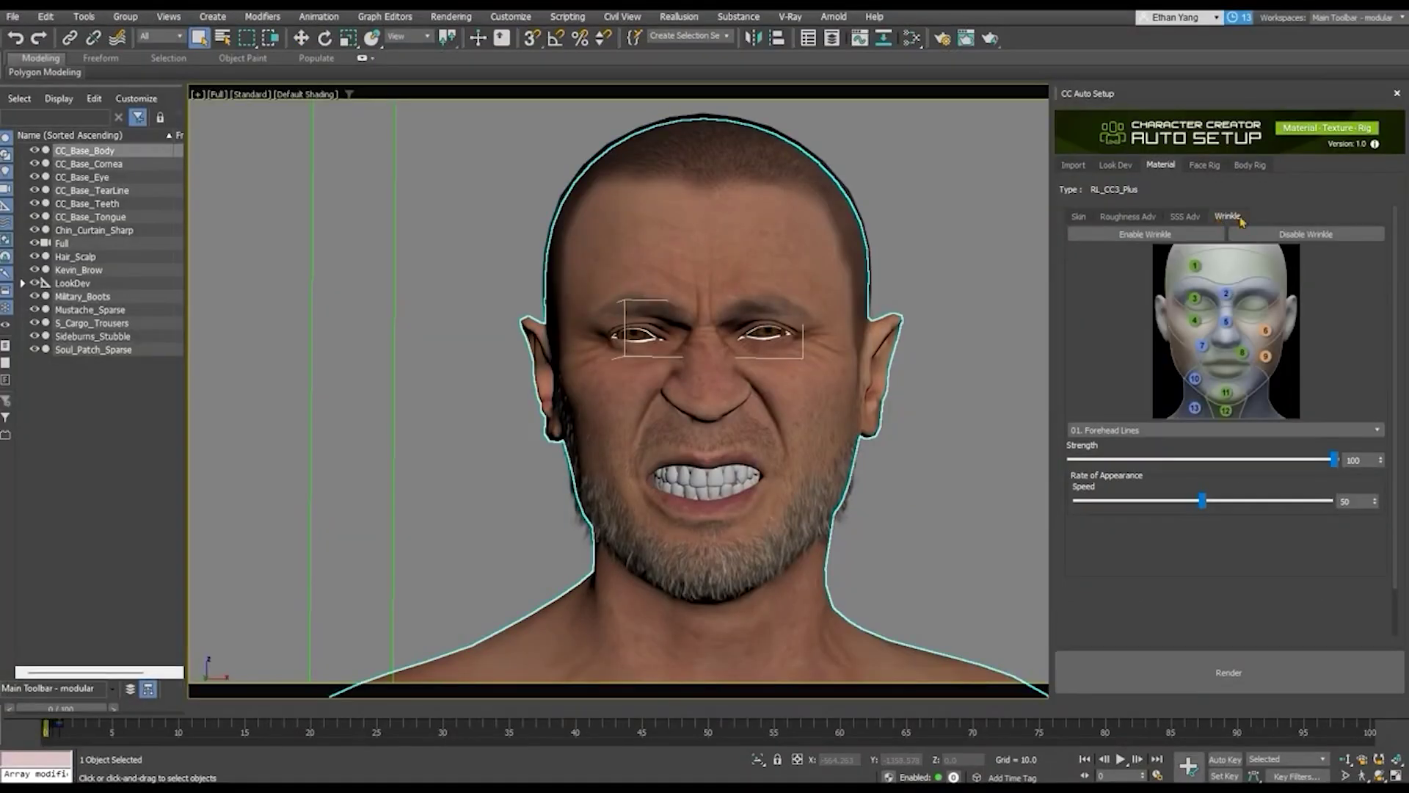
Enable facial wrinkle maps and choose the 06. Crow's Feet wrinkle region on the body
{"action": "left_click", "coordinate": [1135, 236]}
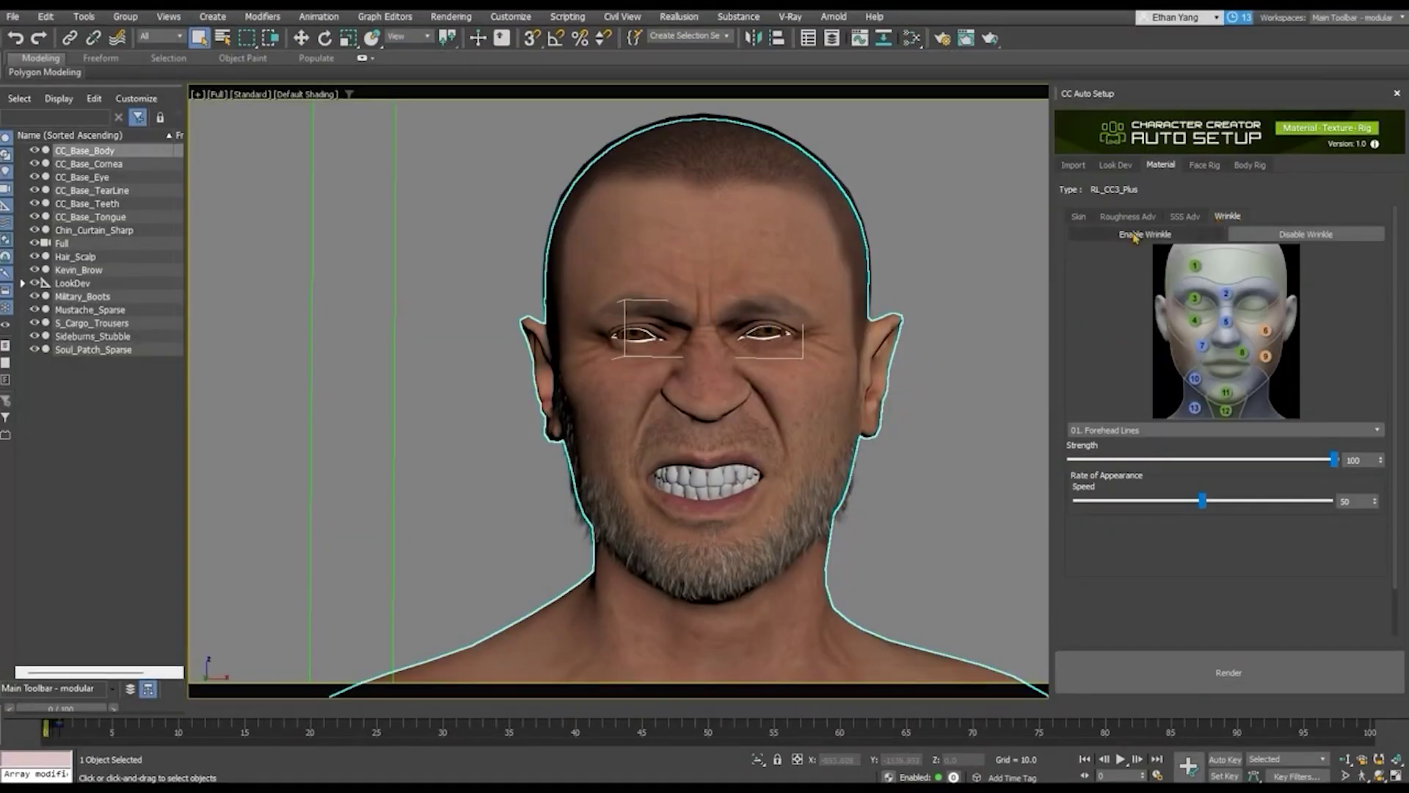
{"action": "left_click", "coordinate": [1248, 430]}
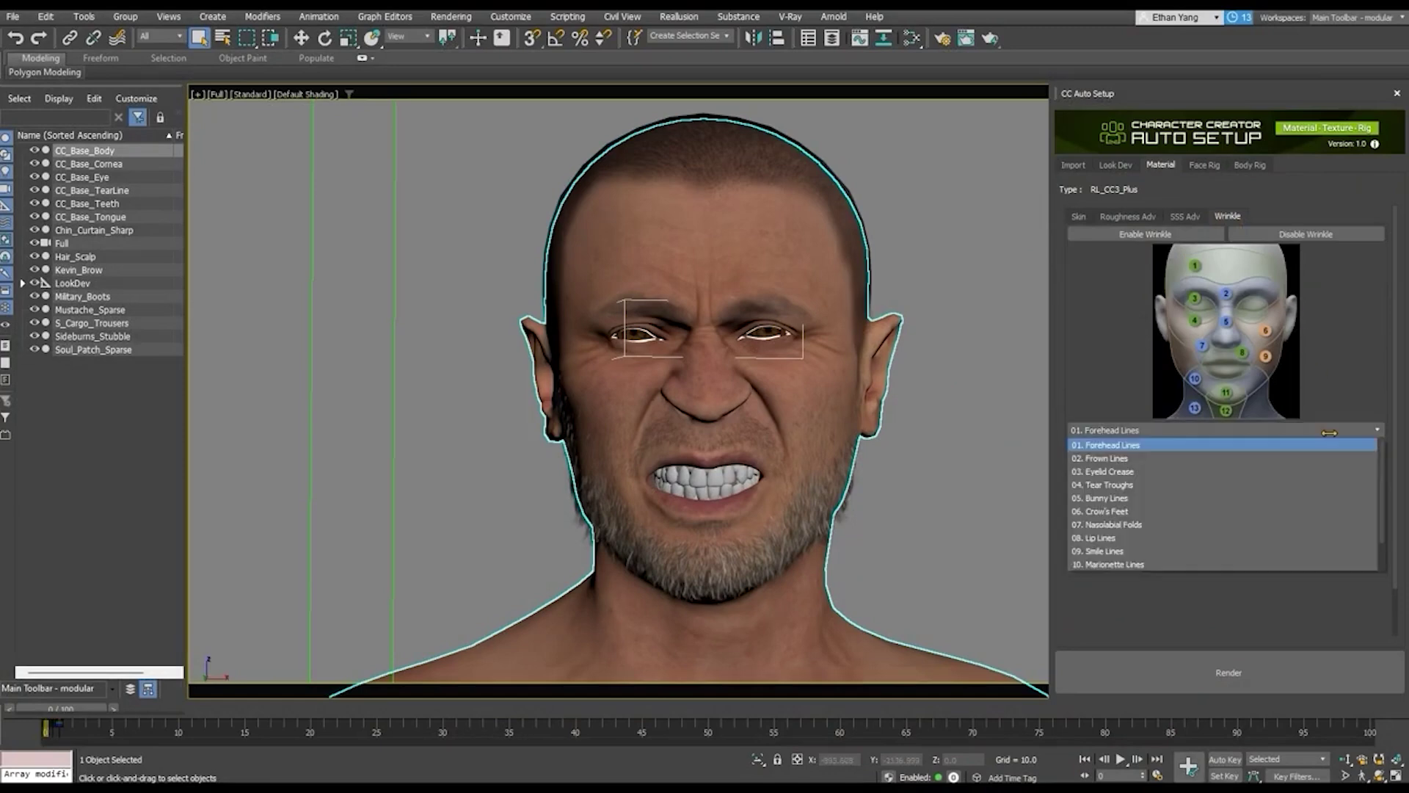
{"action": "left_click", "coordinate": [1221, 455]}
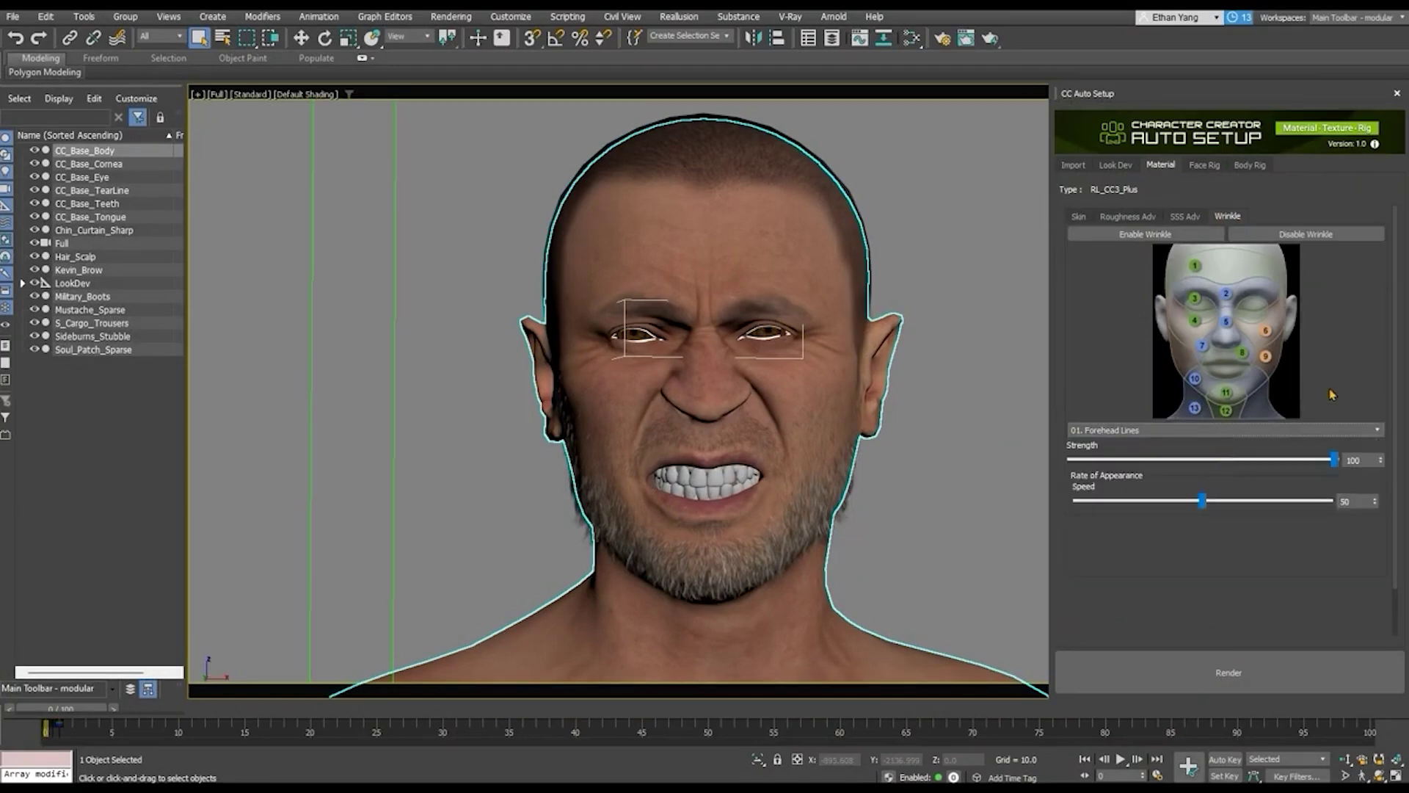
{"action": "left_click", "coordinate": [1115, 430]}
{"action": "left_click", "coordinate": [1108, 511]}
{"action": "left_click", "coordinate": [989, 423]}
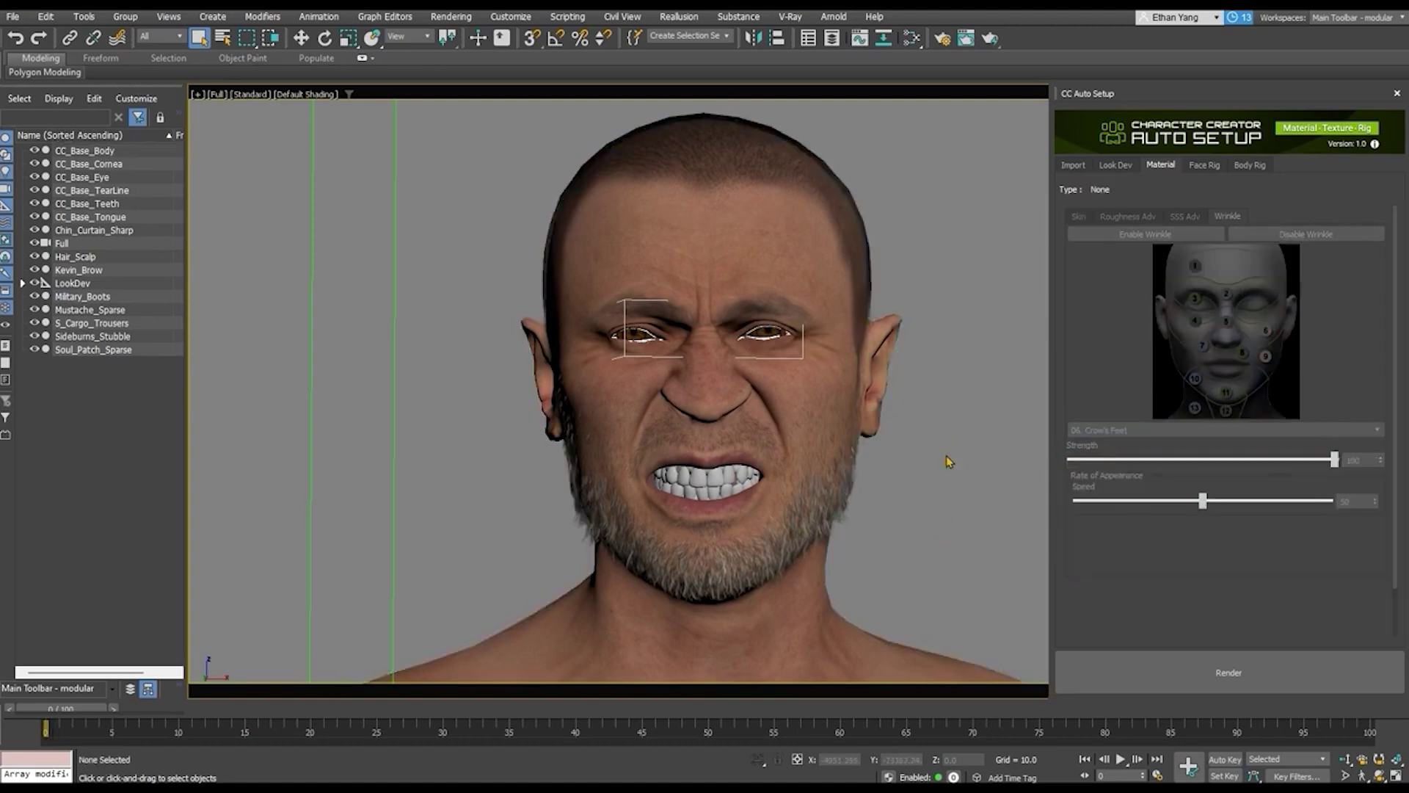
{"action": "left_click", "coordinate": [930, 636]}
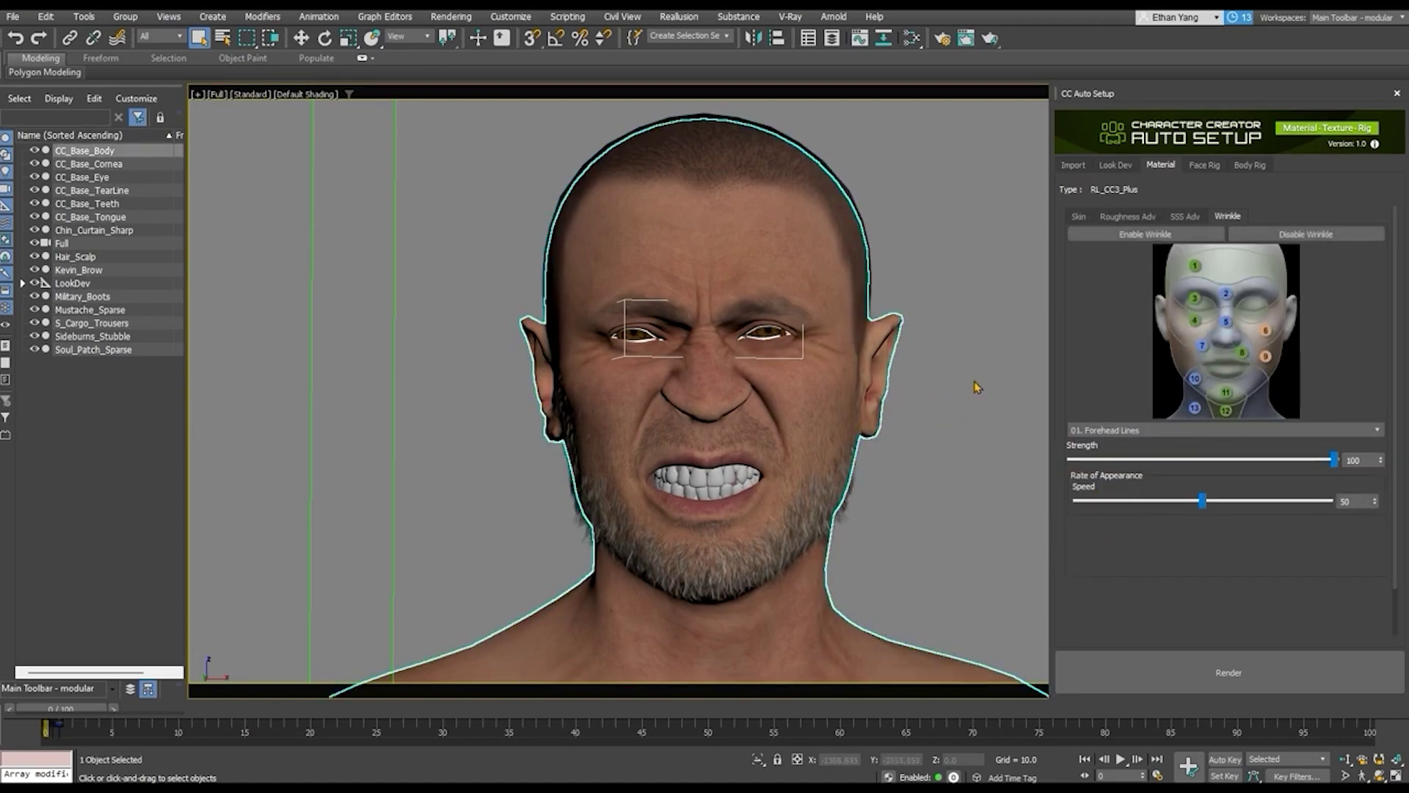
Set wrinkle strength to 0 and compare forehead, frown-line, bunny-line and neck-vein renders
{"action": "left_click", "coordinate": [1290, 237]}
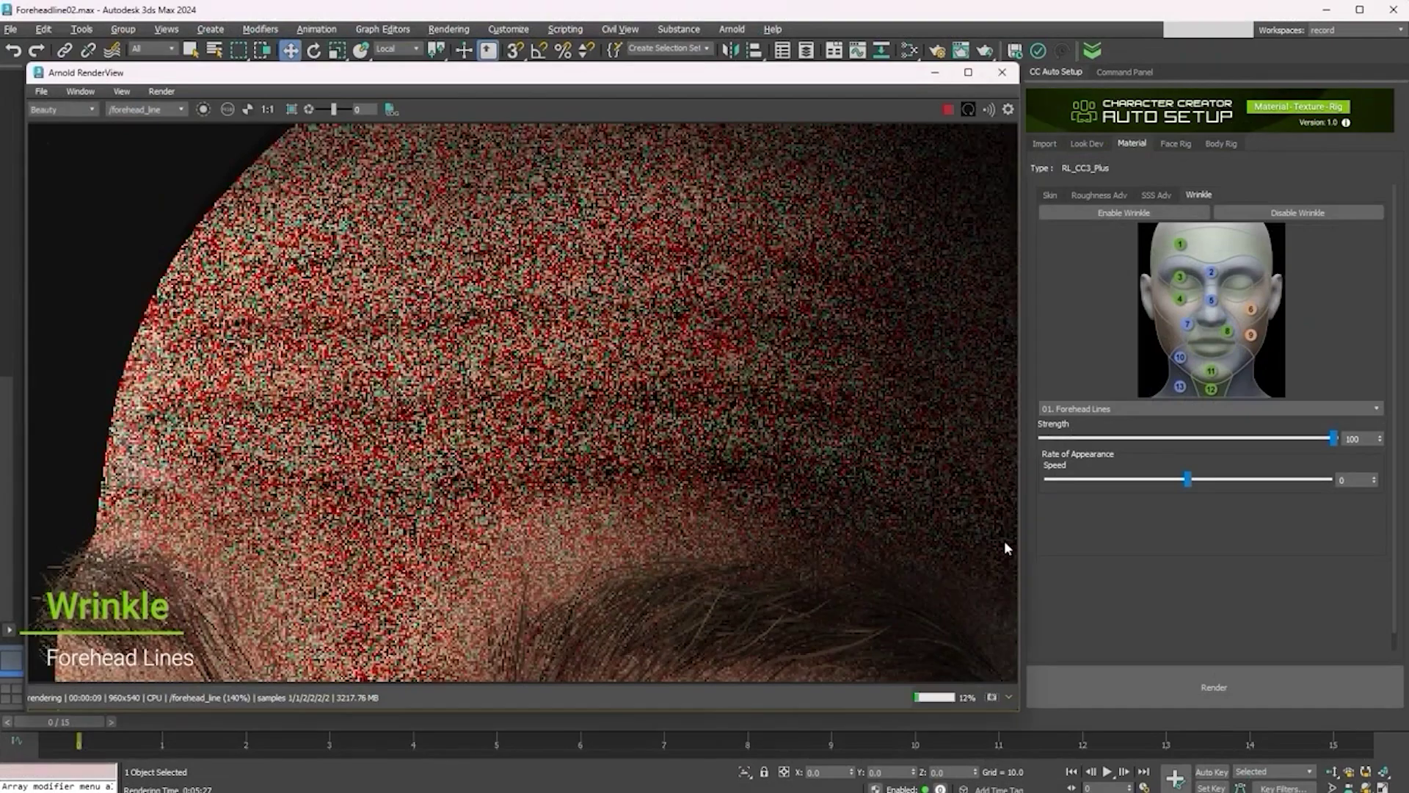
{"action": "left_click_drag", "start_coordinate": [1334, 438], "coordinate": [1030, 446]}
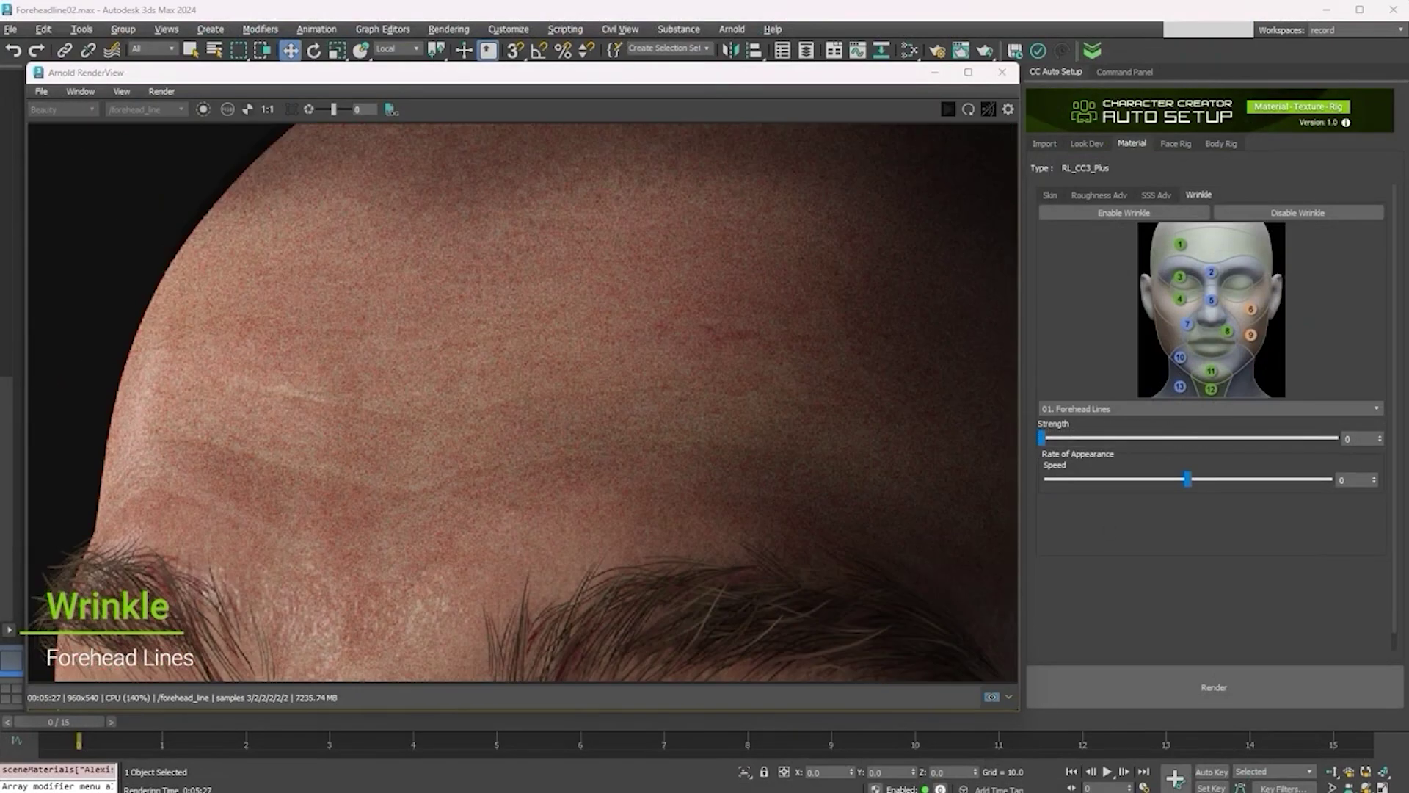
{"action": "left_click_drag", "start_coordinate": [44, 418], "coordinate": [155, 413]}
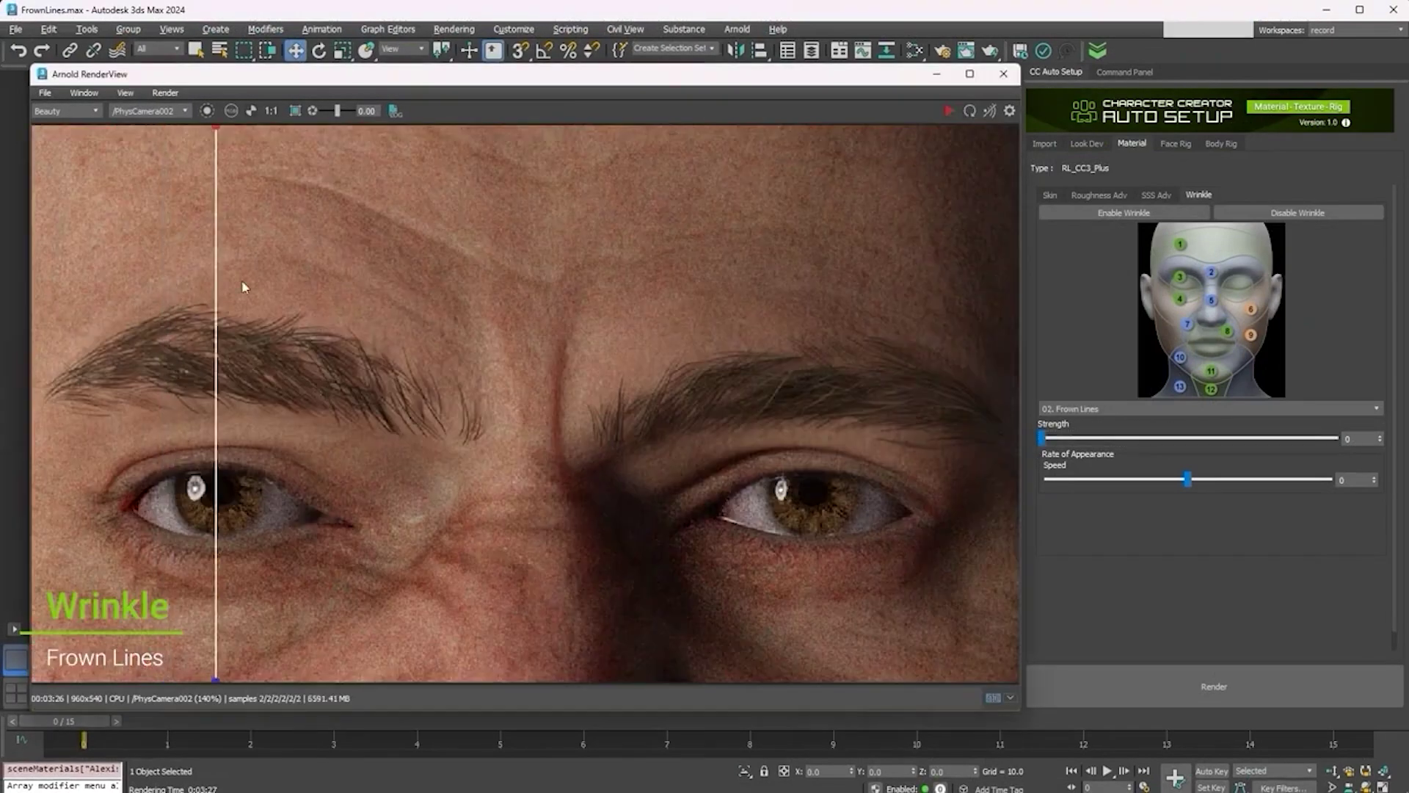
{"action": "left_click_drag", "start_coordinate": [242, 290], "coordinate": [761, 290]}
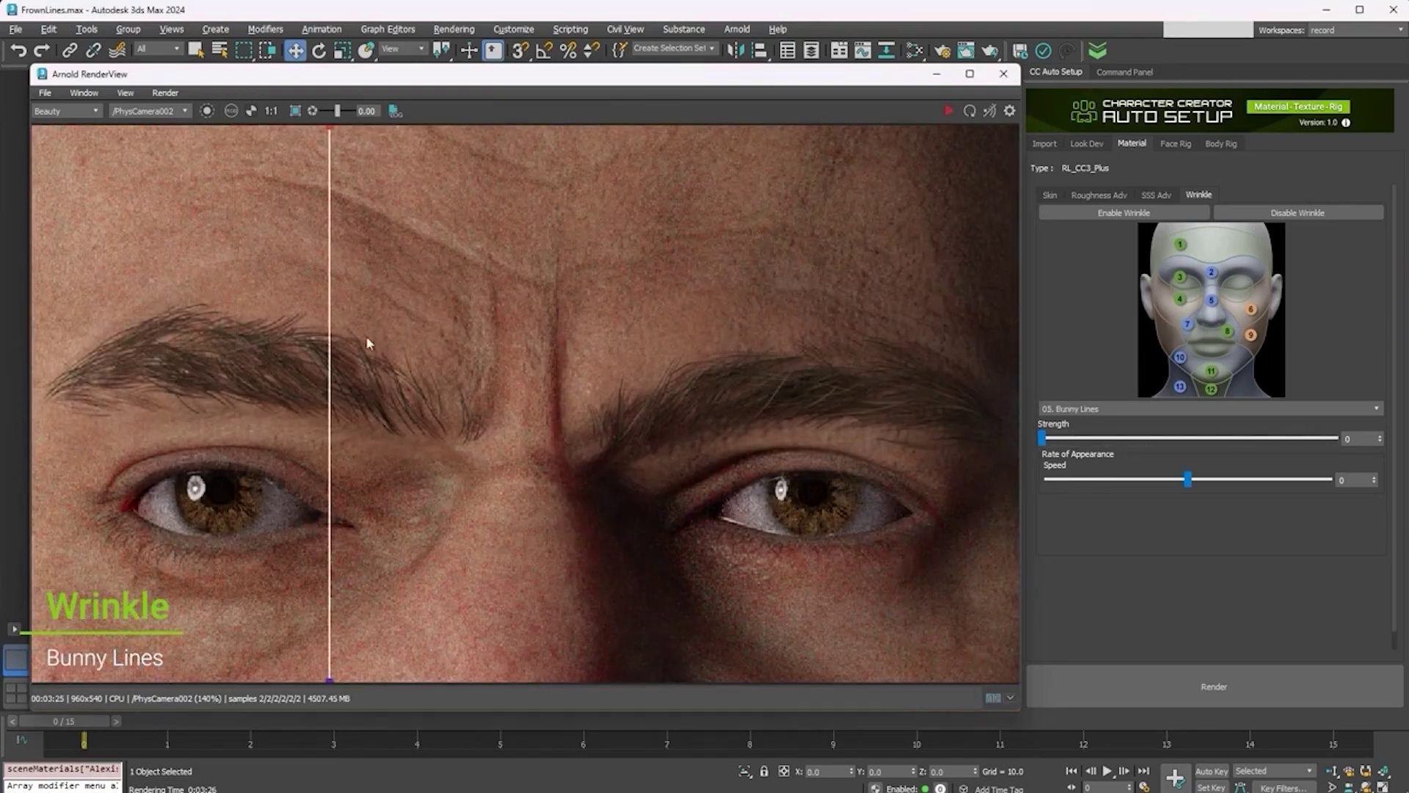
{"action": "left_click_drag", "start_coordinate": [367, 343], "coordinate": [99, 340]}
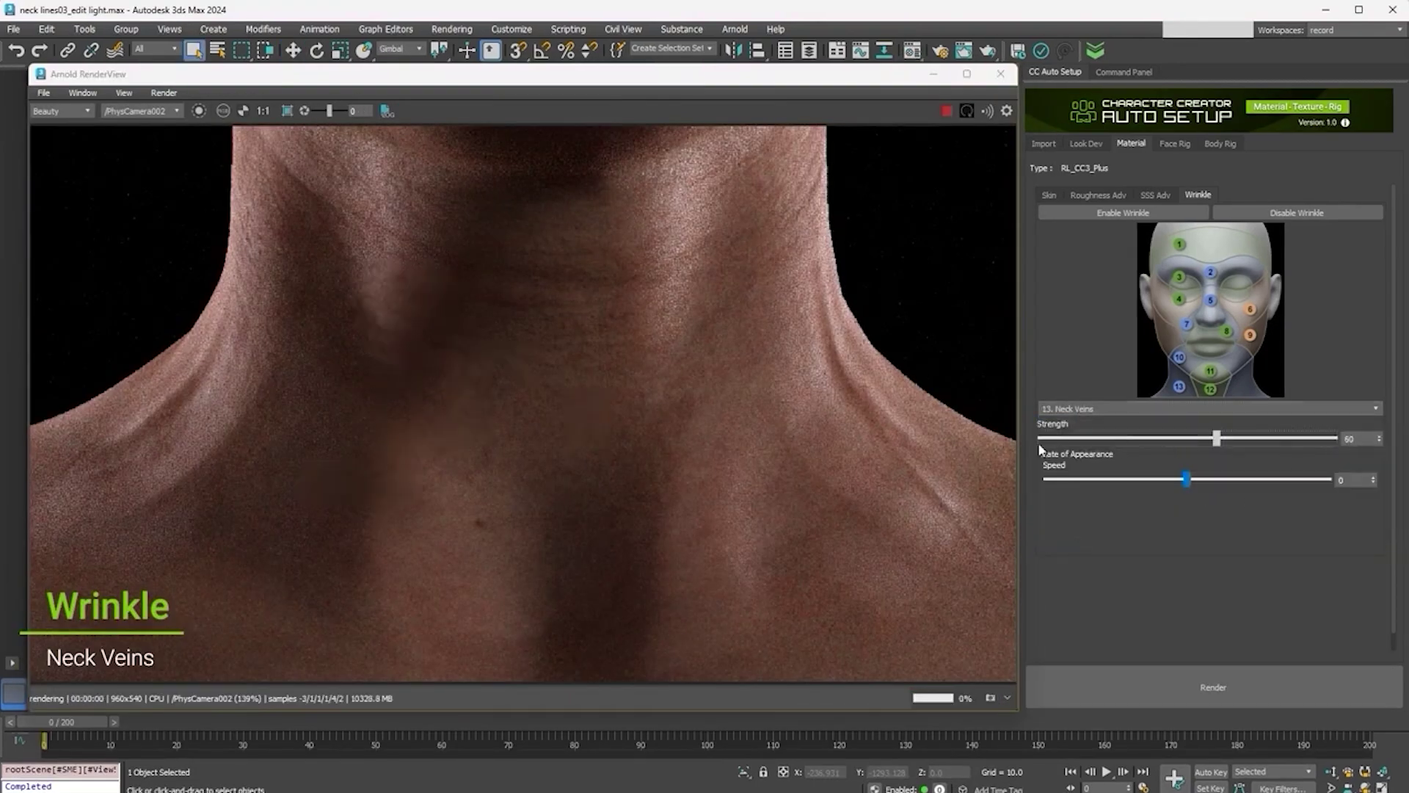
{"action": "left_click", "coordinate": [1041, 448]}
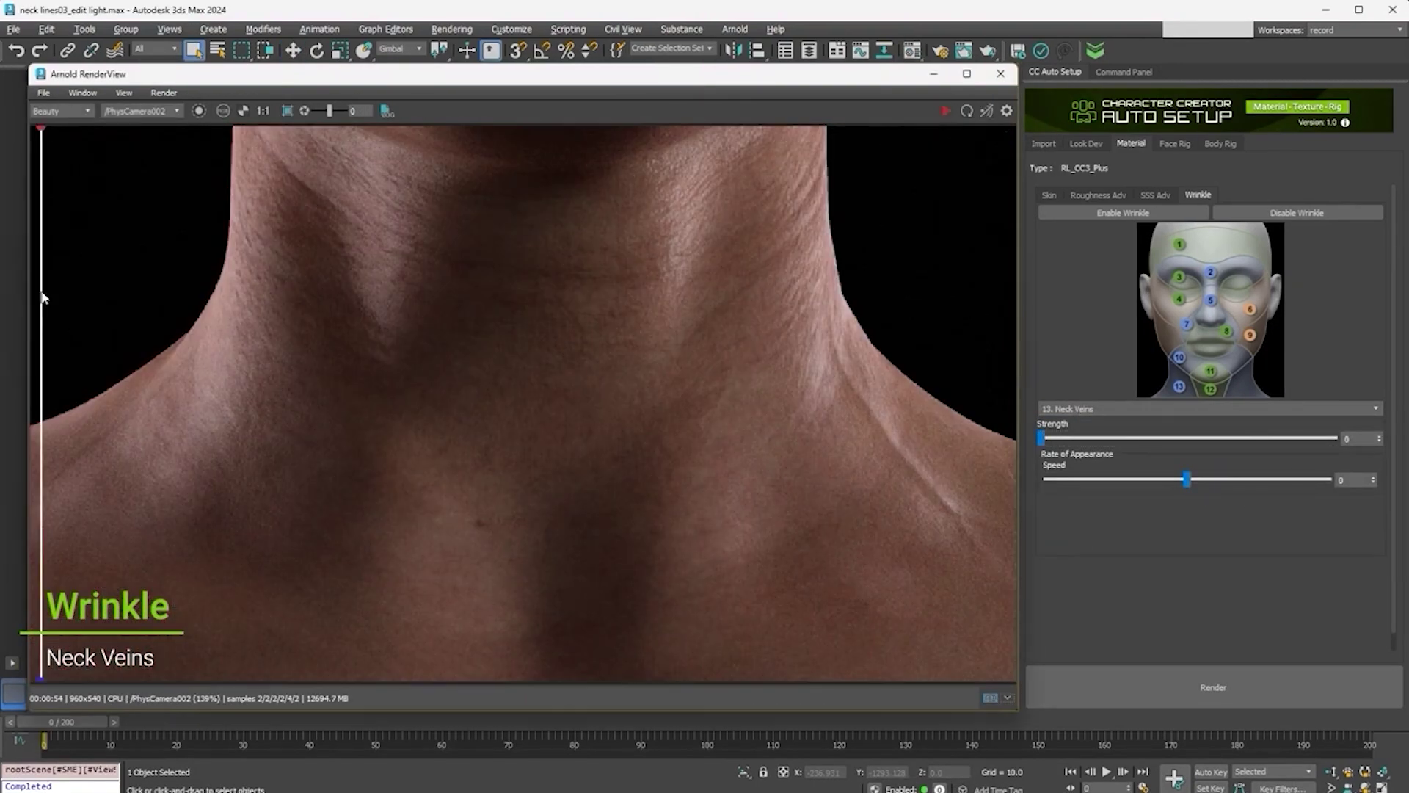
{"action": "mouse_move", "coordinate": [44, 323]}
{"action": "left_mouse_down"}
{"action": "mouse_move", "coordinate": [588, 292]}
{"action": "mouse_move", "coordinate": [992, 326]}
{"action": "mouse_move", "coordinate": [33, 341]}
{"action": "left_mouse_up"}
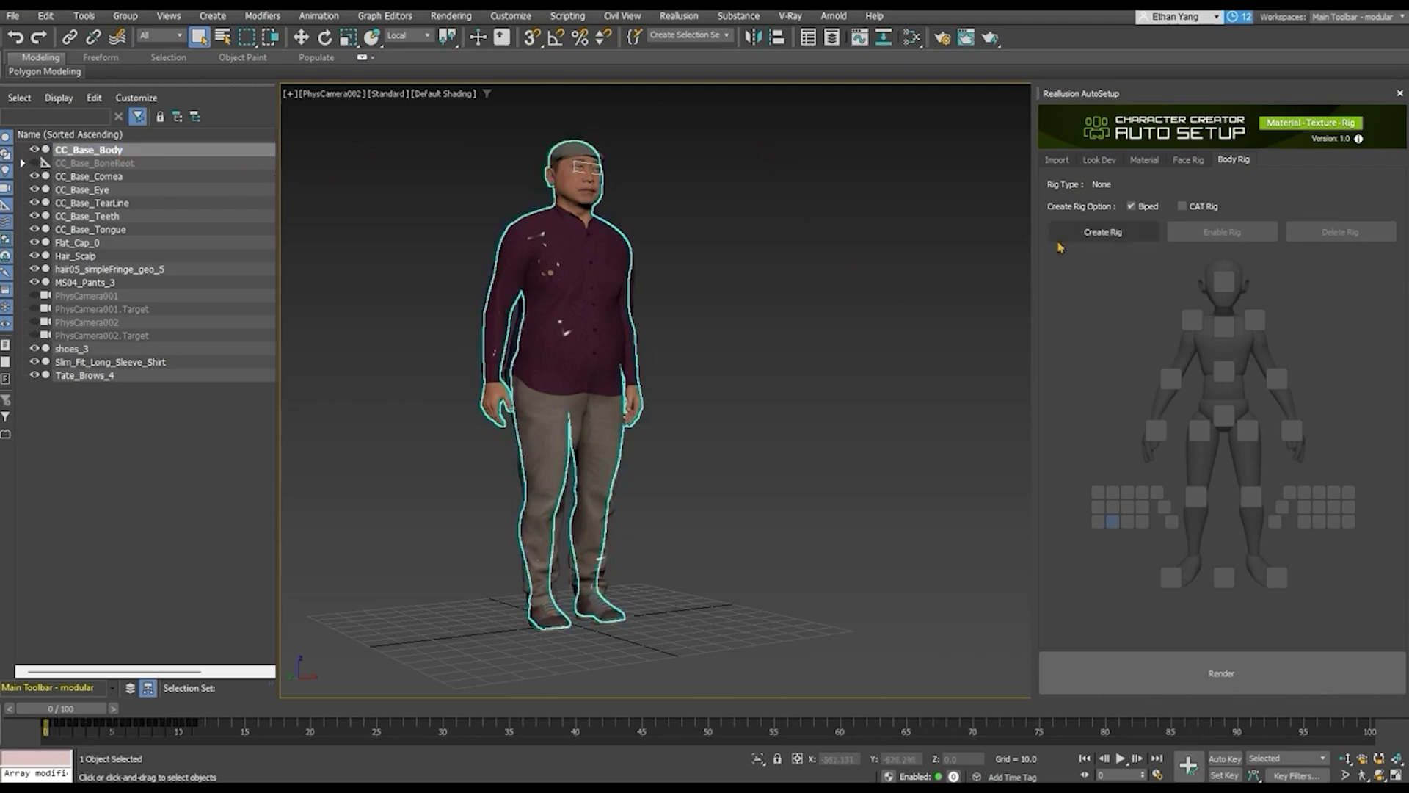
Create a Biped rig, enable the bone picking map and rotate the left upper arm down
{"action": "left_click", "coordinate": [1060, 237]}
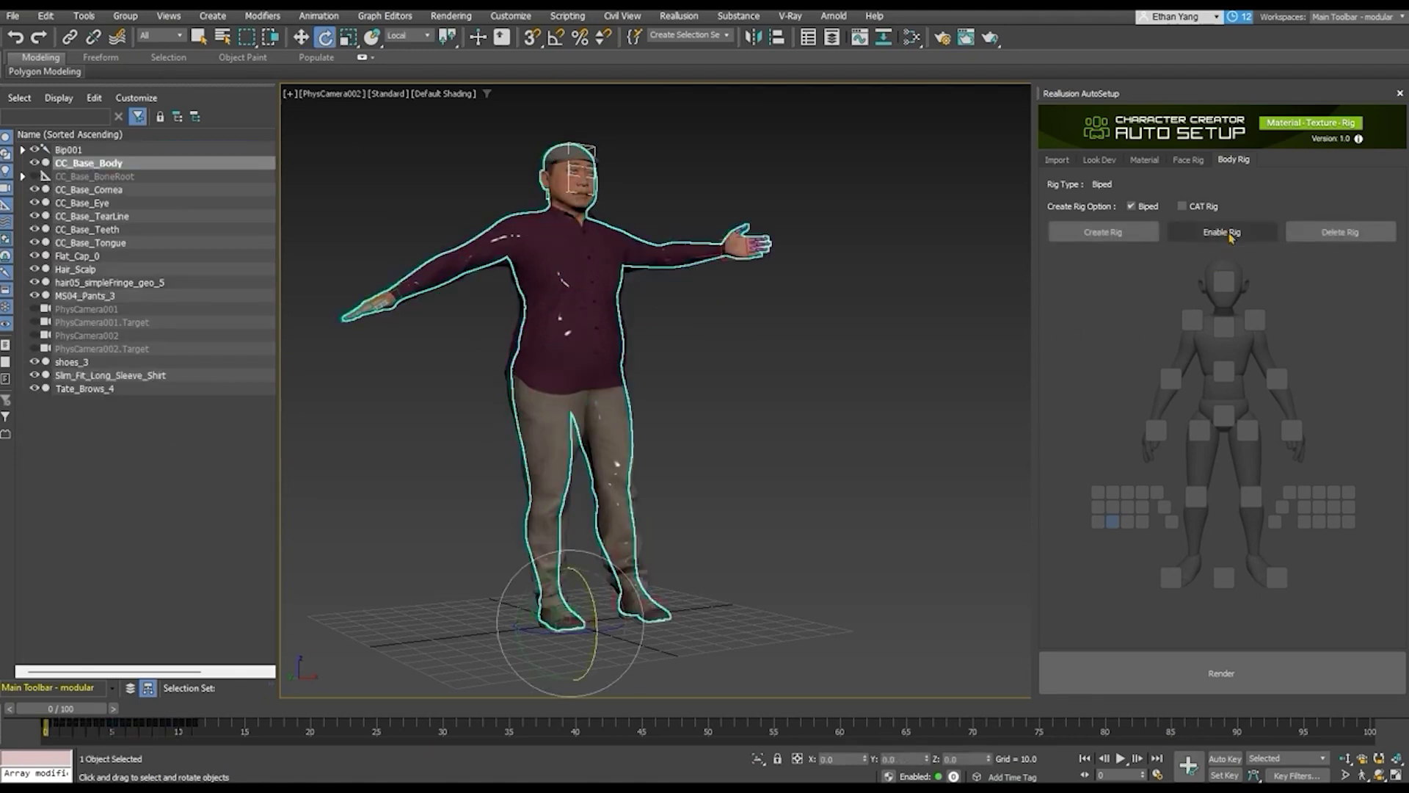
{"action": "left_click", "coordinate": [1231, 236]}
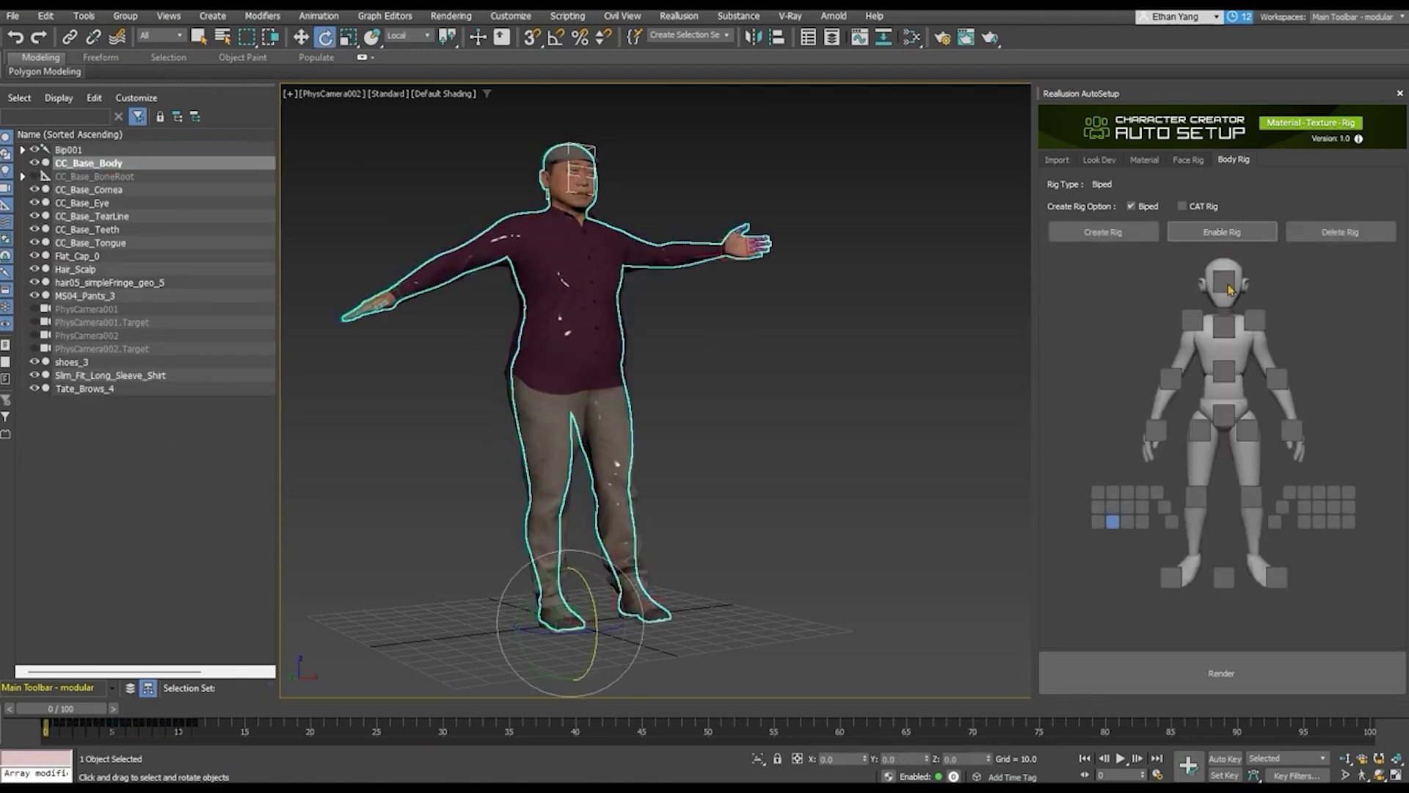
{"action": "left_click", "coordinate": [1224, 287]}
{"action": "left_click", "coordinate": [1223, 419]}
{"action": "left_click", "coordinate": [1197, 326]}
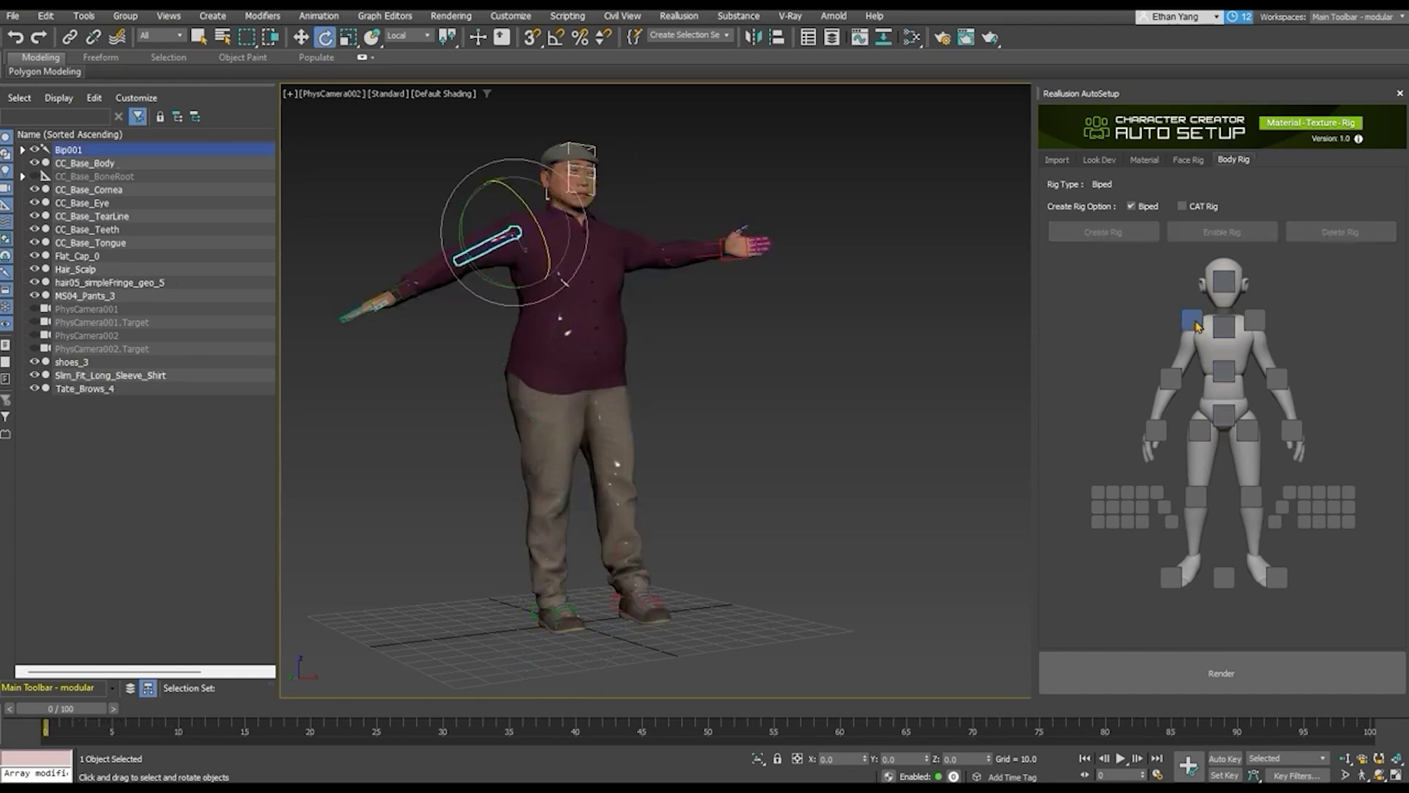
{"action": "mouse_move", "coordinate": [498, 279]}
{"action": "left_mouse_down"}
{"action": "mouse_move", "coordinate": [485, 345]}
{"action": "mouse_move", "coordinate": [513, 297]}
{"action": "left_mouse_up"}
{"action": "left_click", "coordinate": [517, 271]}
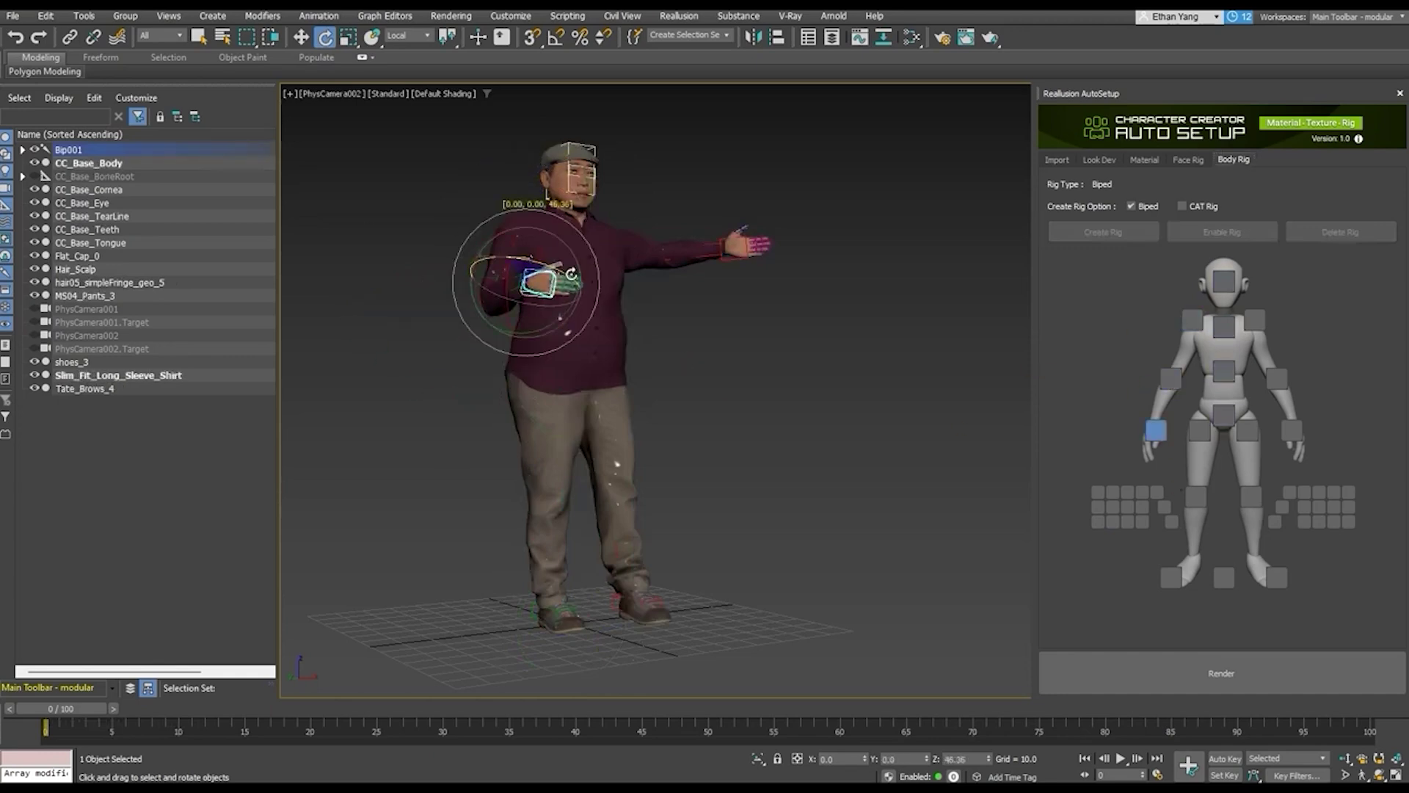
{"action": "left_click", "coordinate": [331, 146]}
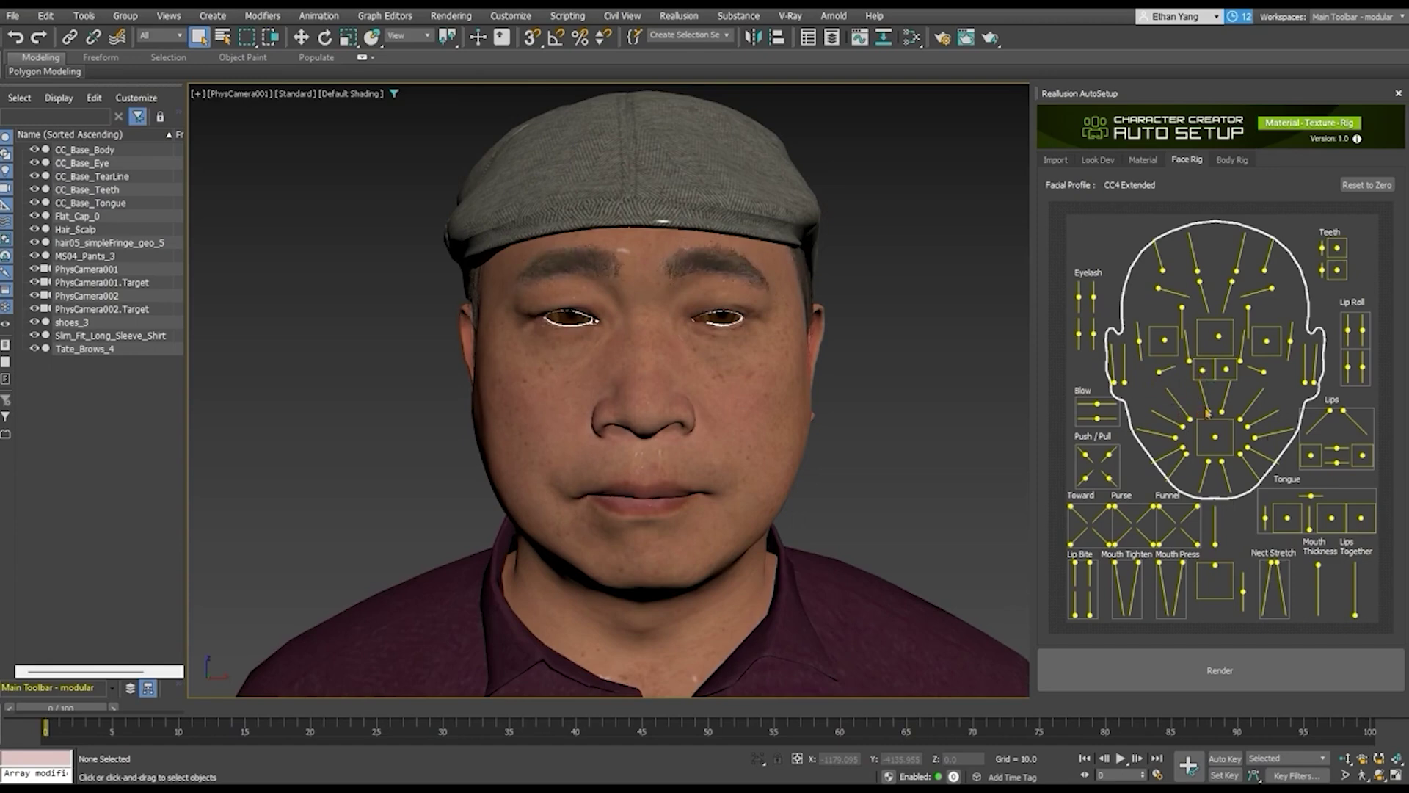
Pull the mouth into a smirk, open the jaw, then reset the facial controls to zero
{"action": "left_click_drag", "start_coordinate": [1207, 413], "coordinate": [1186, 454]}
{"action": "left_click_drag", "start_coordinate": [1215, 565], "coordinate": [1216, 581]}
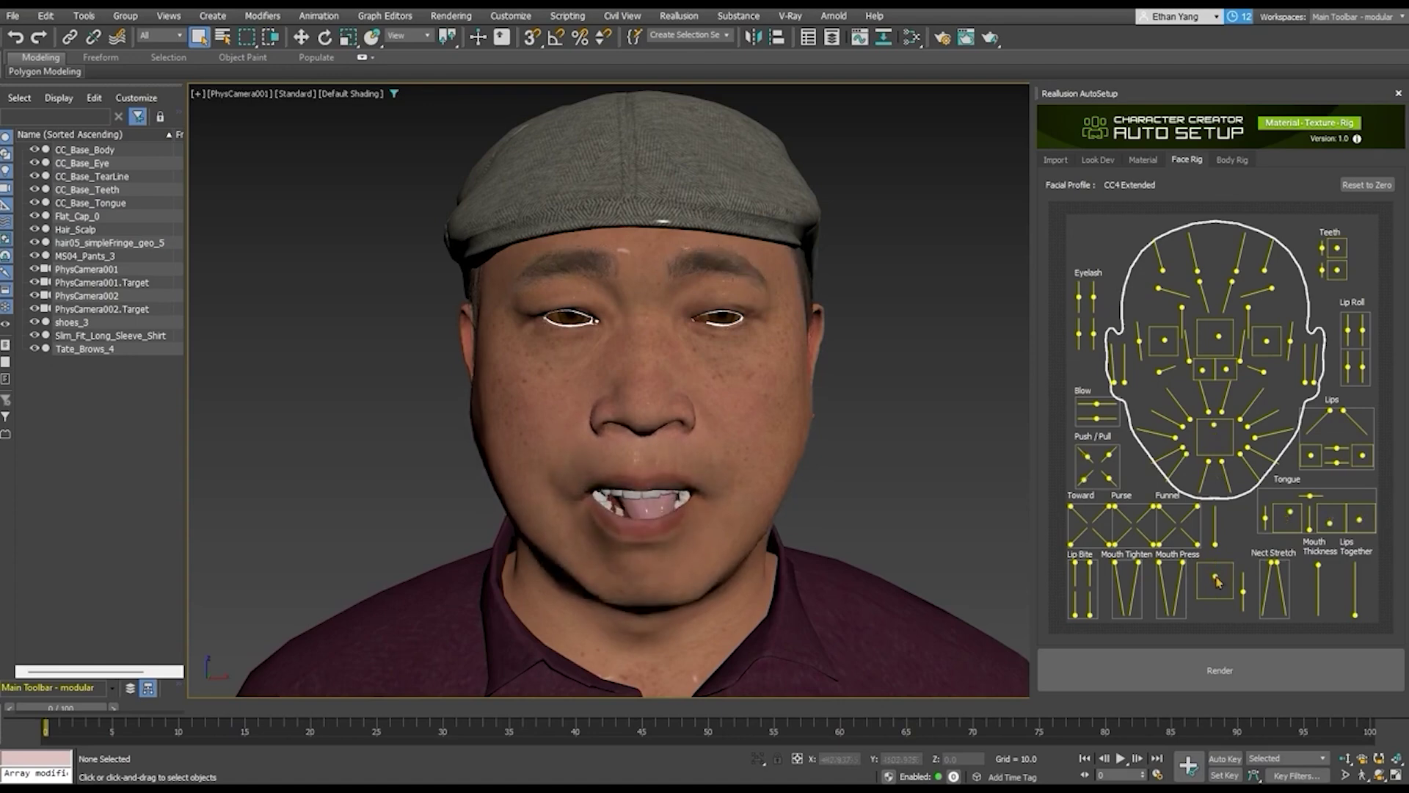
{"action": "left_click", "coordinate": [1367, 185]}
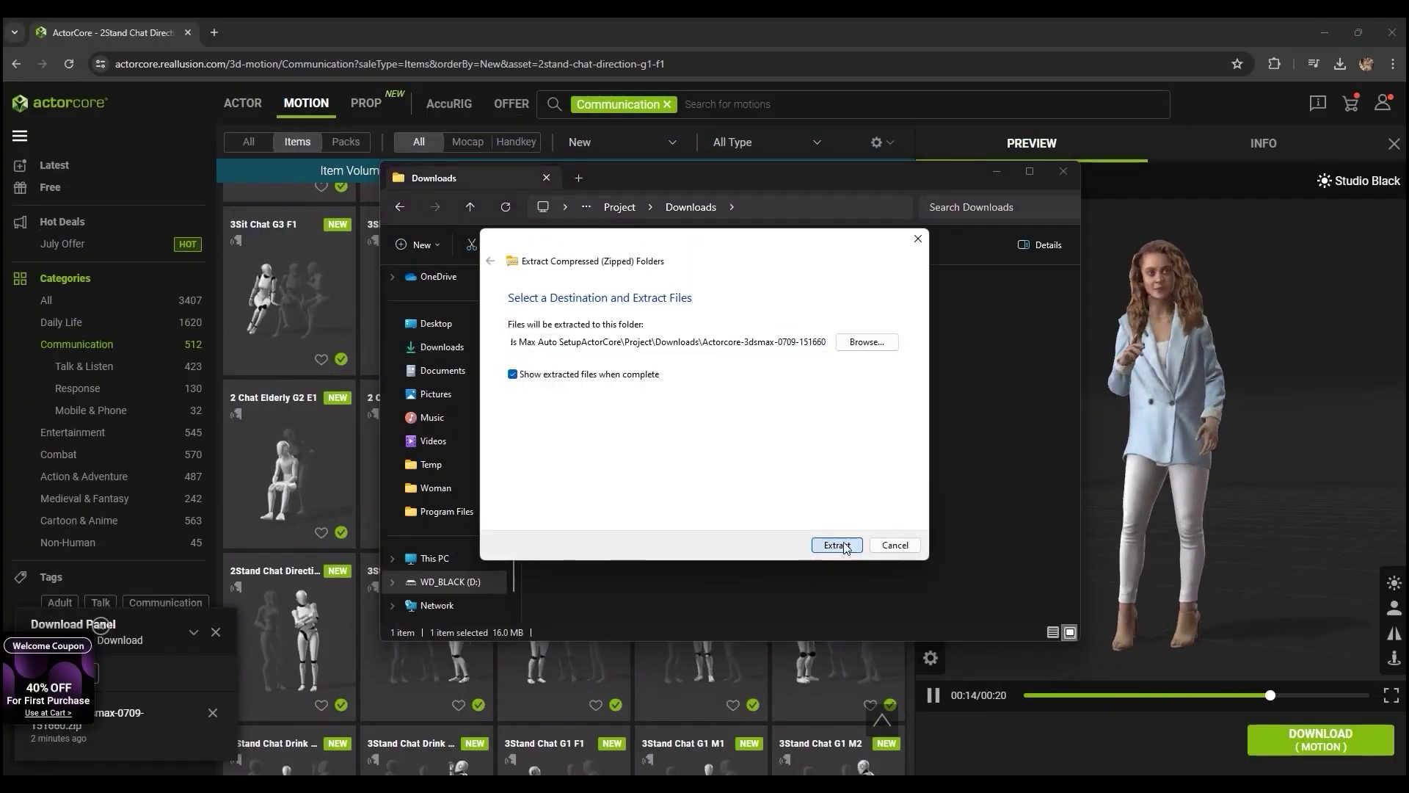
Extract the downloaded motion zip and scrub the animation forward to frame 451
{"action": "left_click", "coordinate": [843, 543]}
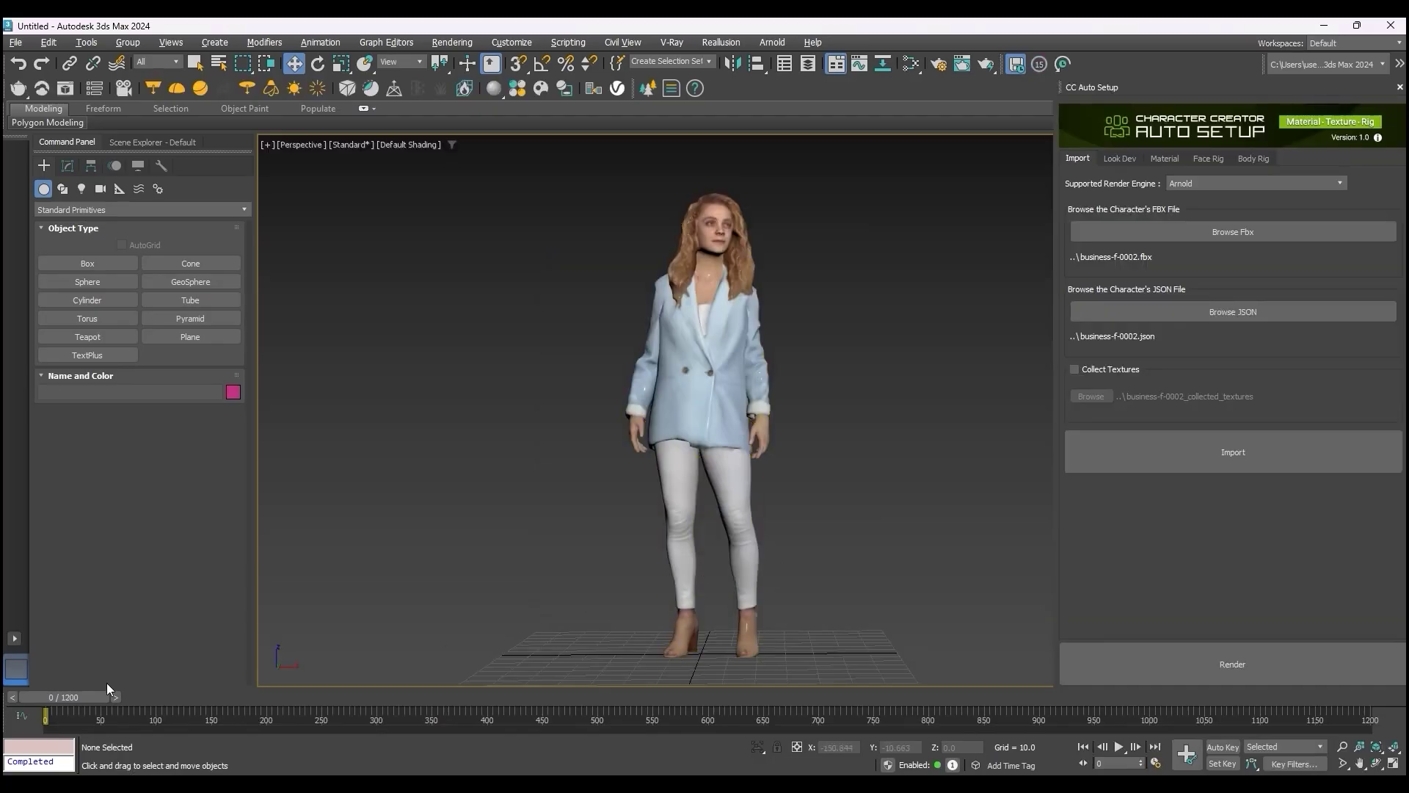
{"action": "left_click_drag", "start_coordinate": [110, 696], "coordinate": [565, 703]}
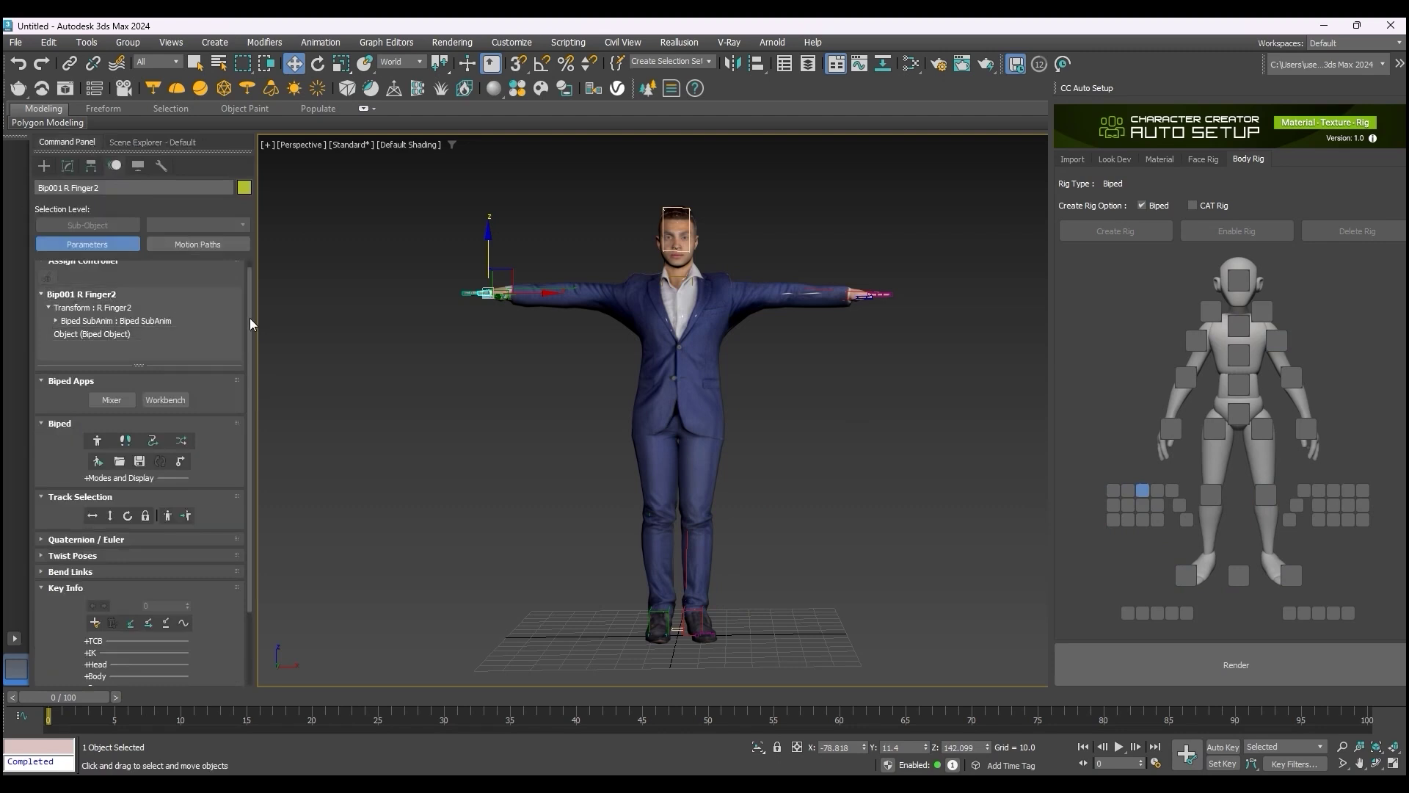
{"action": "left_click_drag", "start_coordinate": [250, 319], "coordinate": [247, 396]}
Lower the biped's body into a crouch using its vertical movement track
{"action": "left_click", "coordinate": [1190, 581]}
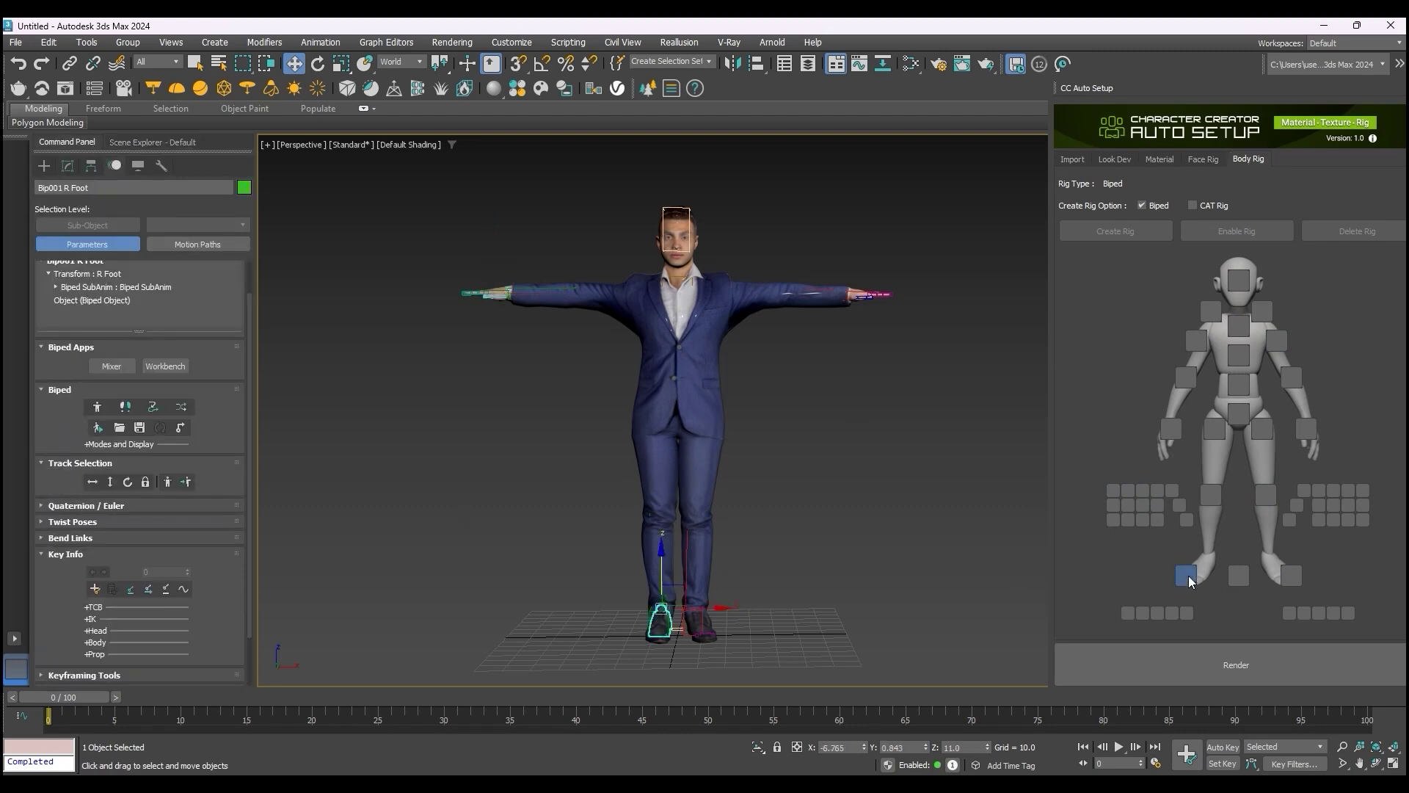
{"action": "left_click", "coordinate": [1292, 579]}
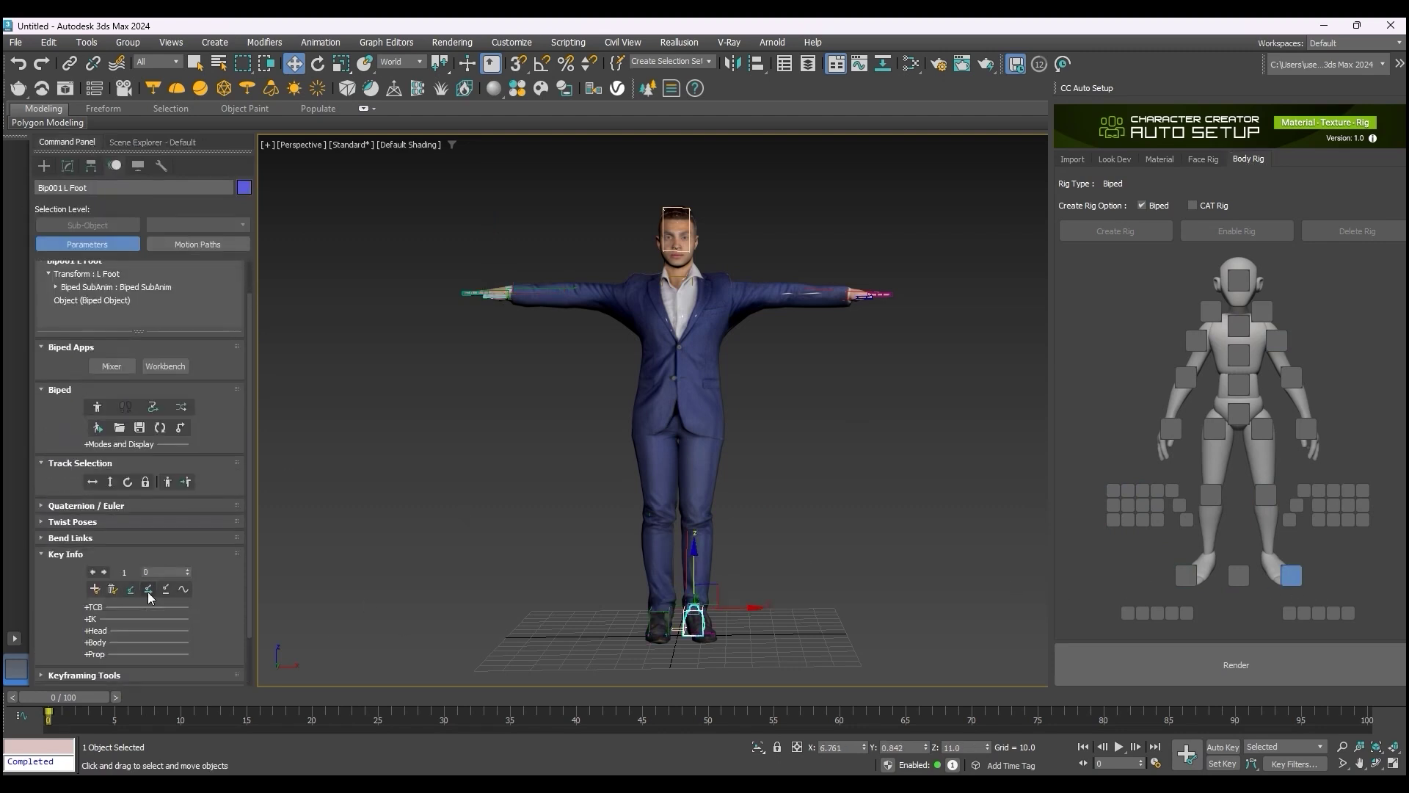
{"action": "scroll", "coordinate": [88, 401], "scroll_direction": "up", "scroll_amount": 2}
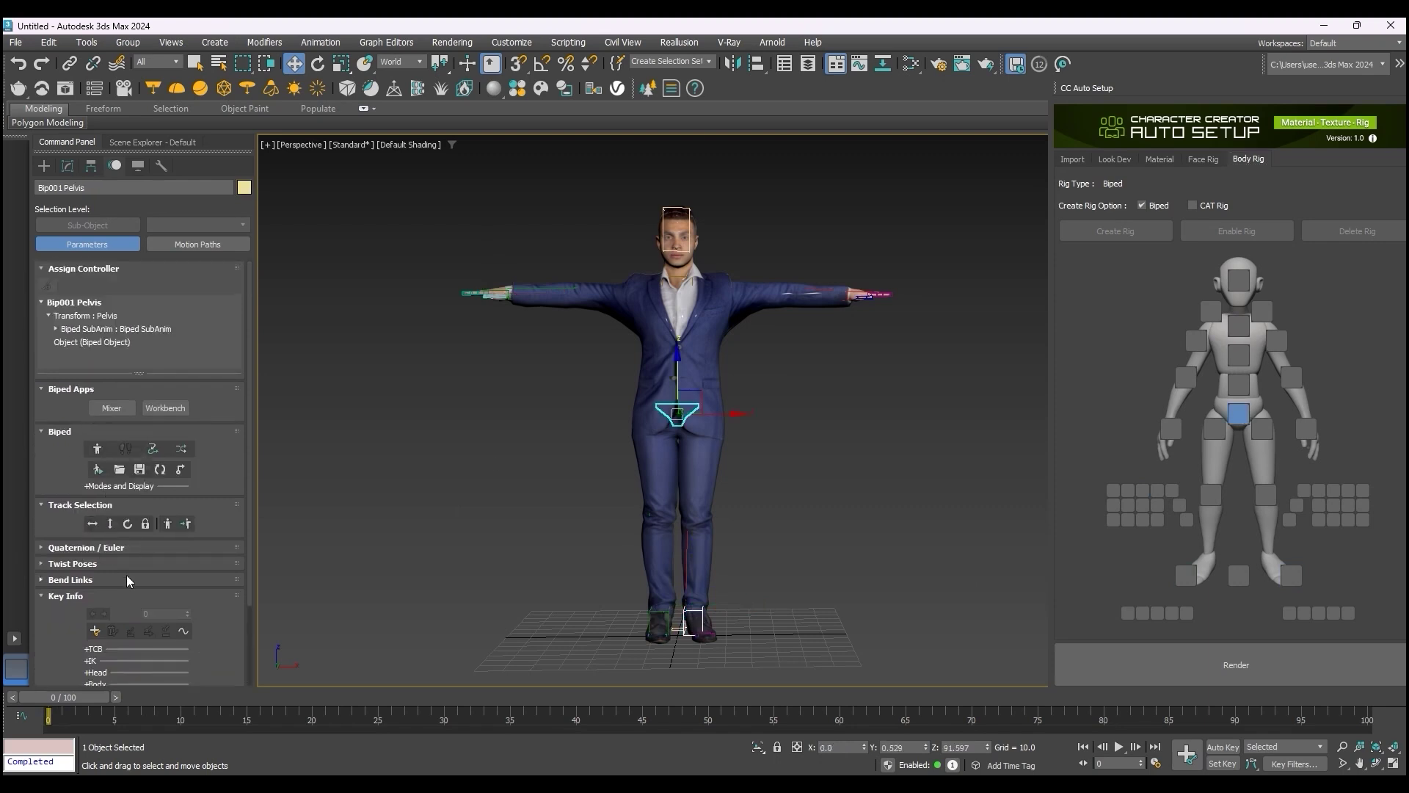
{"action": "left_click", "coordinate": [111, 523]}
{"action": "middle_click_drag", "start_coordinate": [660, 514], "coordinate": [764, 569], "text": "alt"}
{"action": "scroll", "coordinate": [763, 570], "scroll_direction": "up", "scroll_amount": 3}
{"action": "mouse_move", "coordinate": [675, 187]}
{"action": "left_mouse_down"}
{"action": "mouse_move", "coordinate": [676, 250]}
{"action": "mouse_move", "coordinate": [677, 208]}
{"action": "left_mouse_up"}
Tilt the left foot 27.69° on X
{"action": "left_click", "coordinate": [1291, 575]}
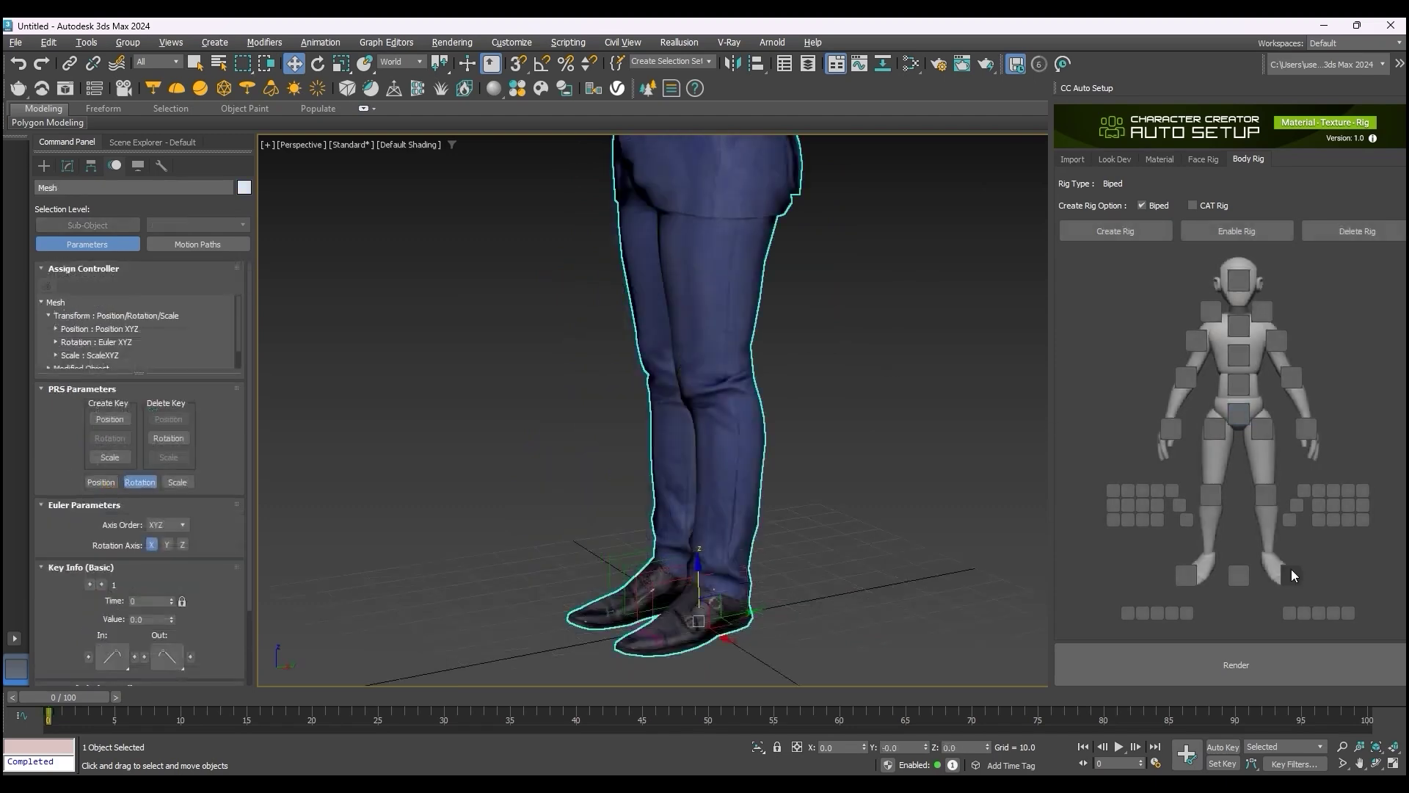
{"action": "left_click_drag", "start_coordinate": [697, 572], "coordinate": [695, 484]}
{"action": "key", "text": "ctrl+z"}
{"action": "key", "text": "ctrl+z"}
{"action": "middle_click_drag", "start_coordinate": [696, 484], "coordinate": [851, 380], "text": "alt"}
{"action": "left_click", "coordinate": [733, 543]}
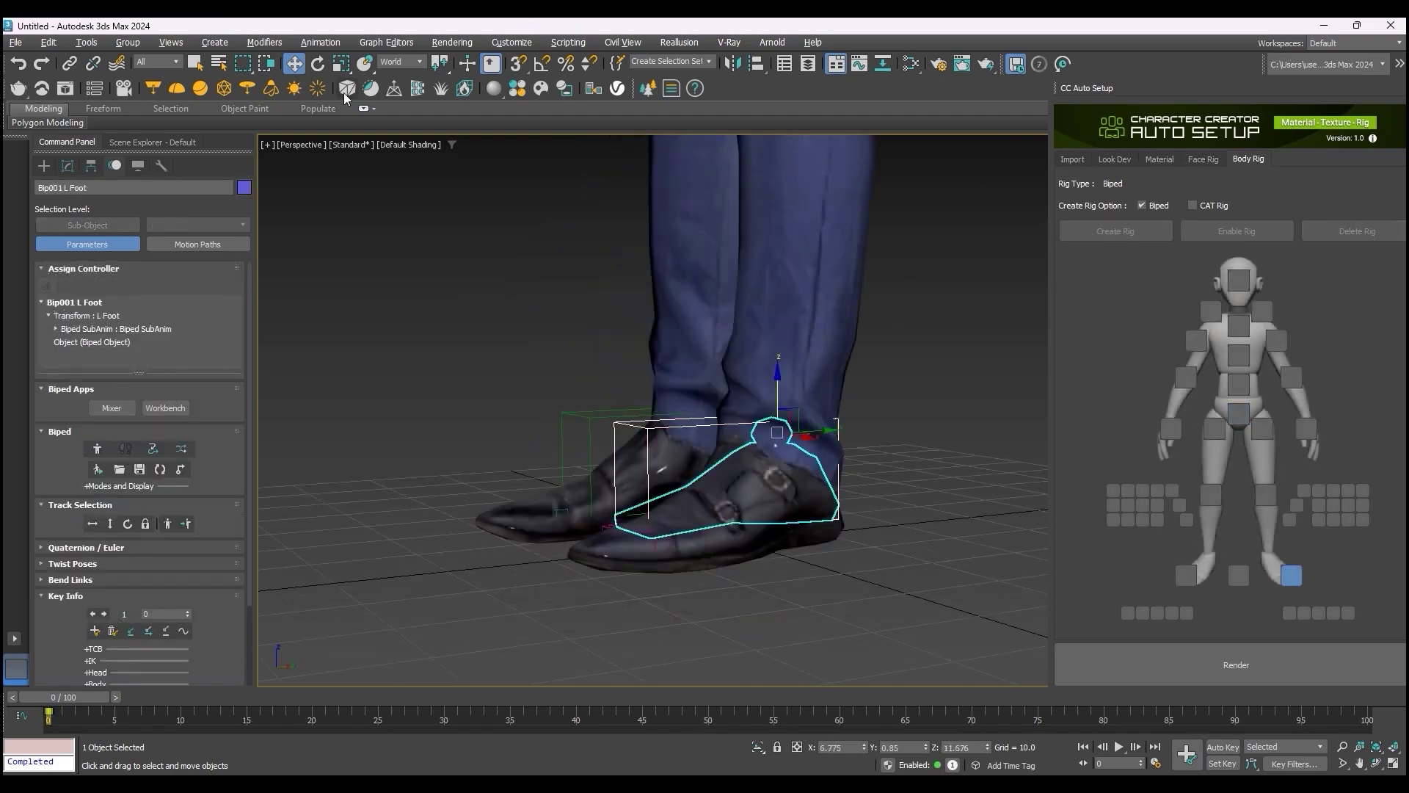
{"action": "key", "text": "e"}
{"action": "scroll", "coordinate": [734, 440], "scroll_direction": "up", "scroll_amount": 2}
{"action": "left_click_drag", "start_coordinate": [763, 345], "coordinate": [718, 430]}
{"action": "scroll", "coordinate": [717, 431], "scroll_direction": "down", "scroll_amount": 5}
Move the left hand to lower the left arm
{"action": "left_click", "coordinate": [1306, 428]}
{"action": "key", "text": "w"}
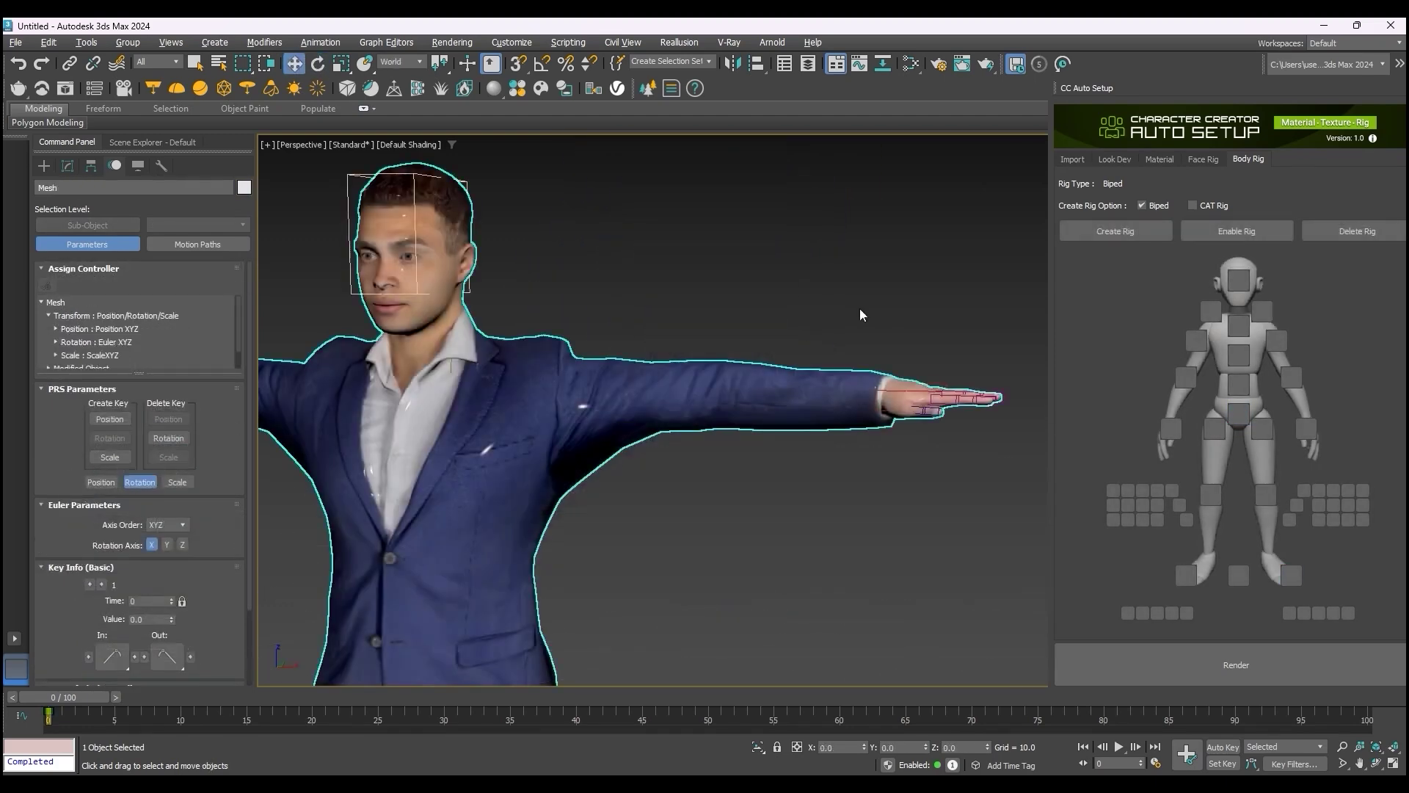
{"action": "left_click_drag", "start_coordinate": [860, 308], "coordinate": [789, 567]}
{"action": "middle_click_drag", "start_coordinate": [789, 566], "coordinate": [587, 379], "text": "alt"}
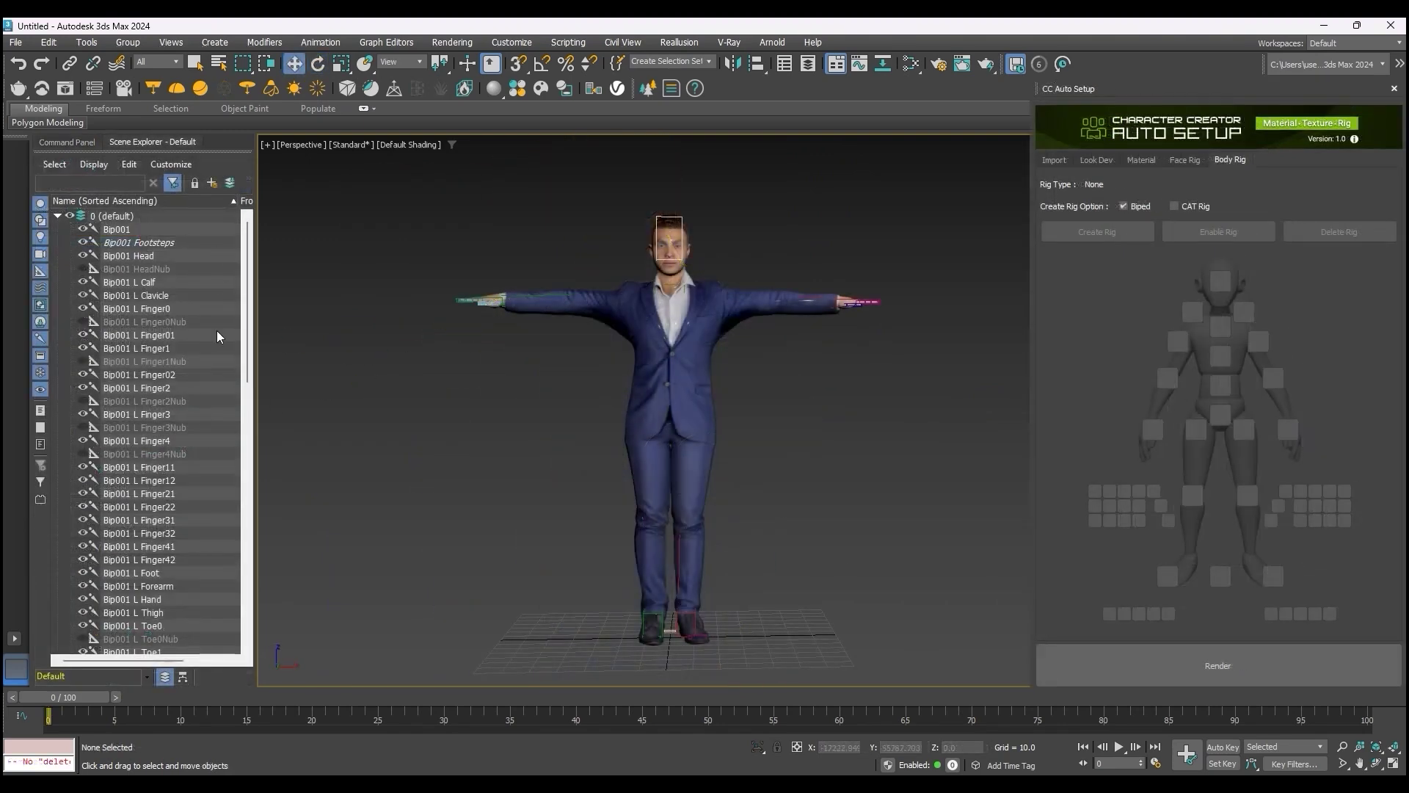
Select the character mesh and delete its Biped rig
{"action": "left_click", "coordinate": [671, 365]}
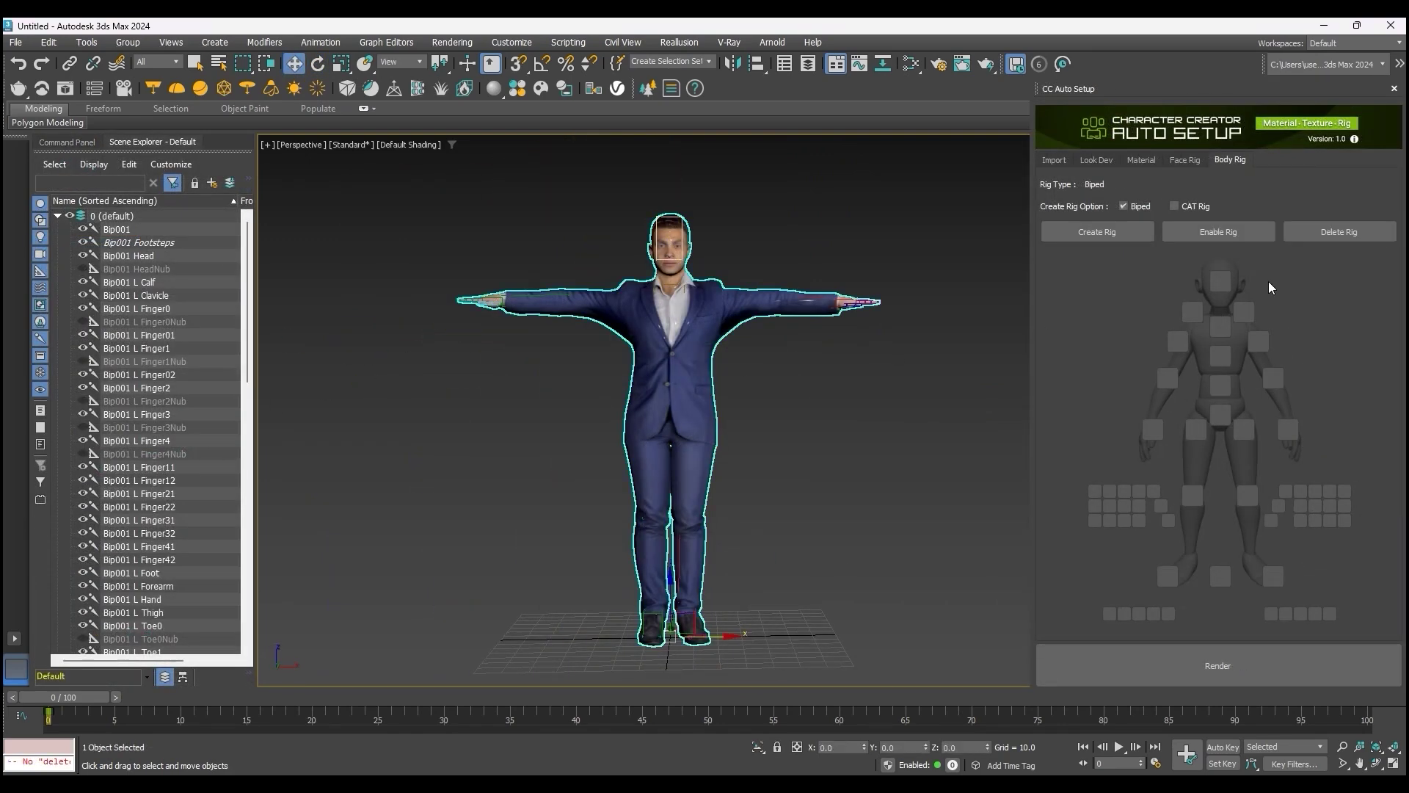
{"action": "left_click", "coordinate": [1322, 238]}
{"action": "left_click", "coordinate": [110, 219]}
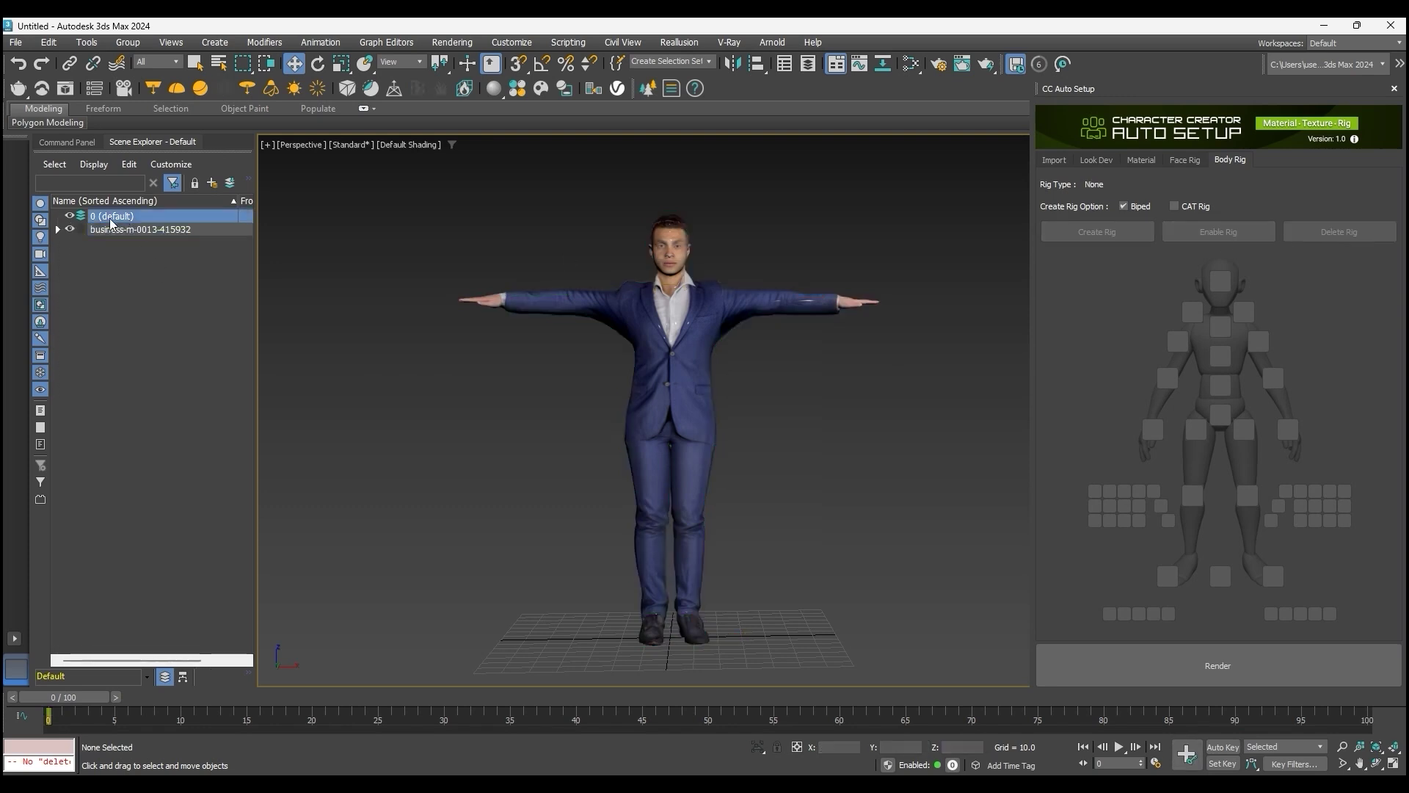
{"action": "left_click", "coordinate": [665, 301]}
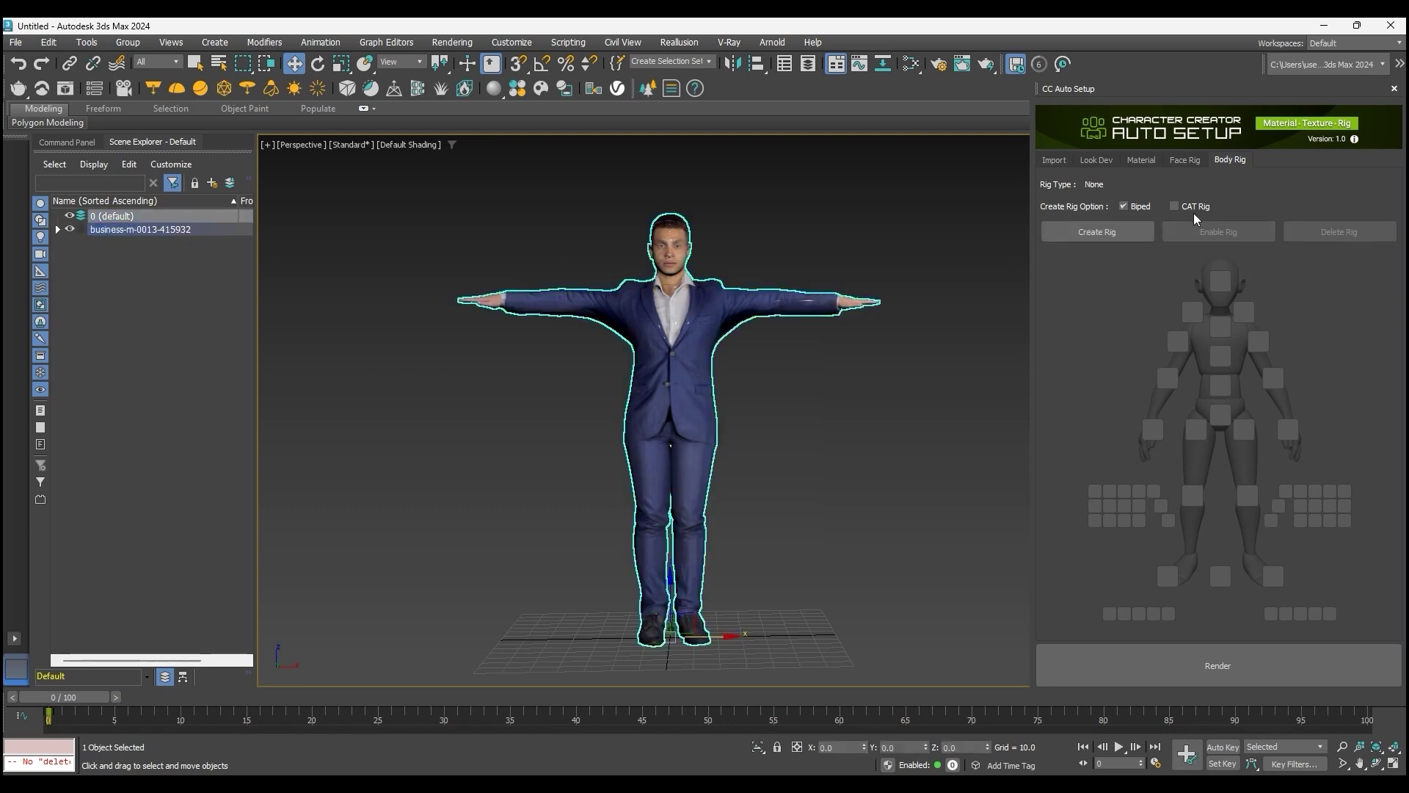